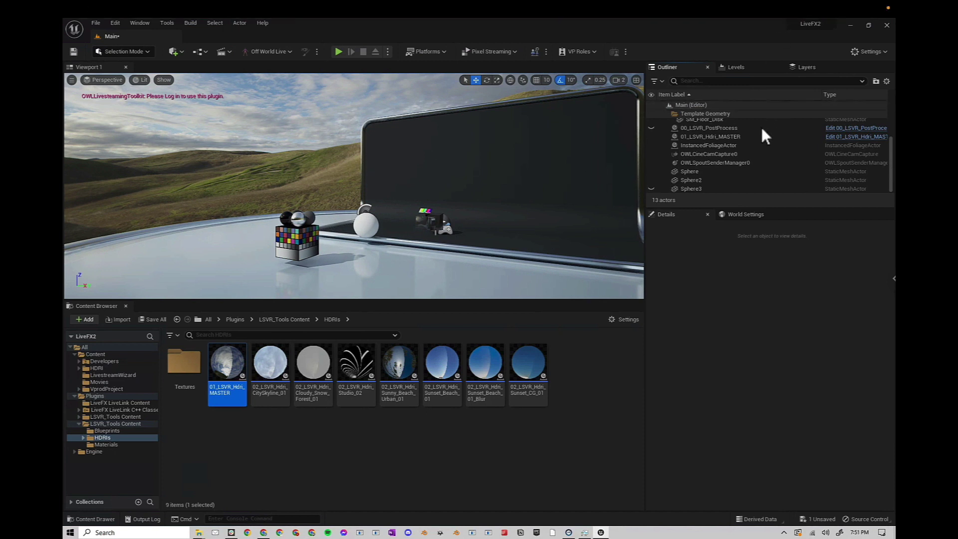
# - Select the 01_LSVR_Hdri_MASTER actor in the level
pyautogui.click(743, 128)
# - Delete the 01_LSVR_Hdri_MASTER actor and drag its blueprint back into the level
pyautogui.click(732, 137)
pyautogui.press('Delete')
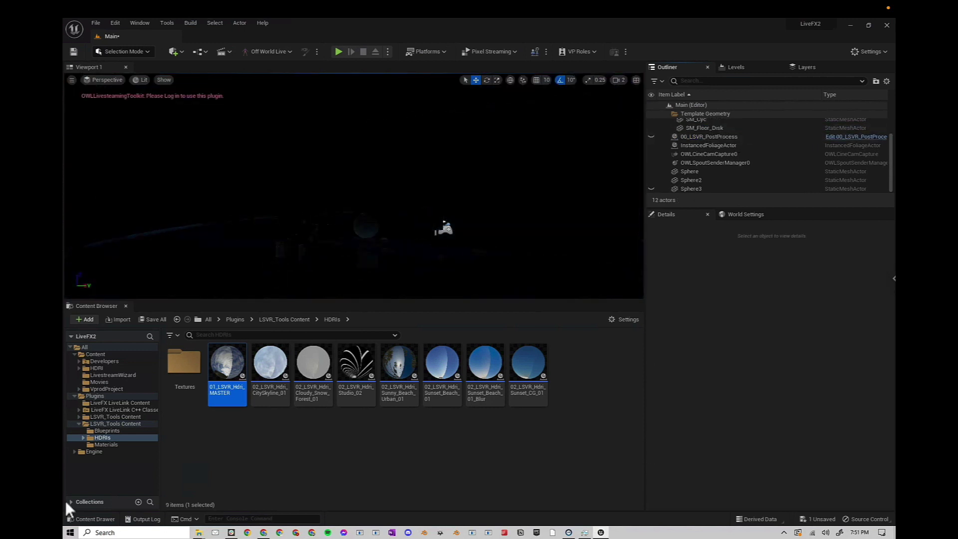
pyautogui.moveTo(549, 20)
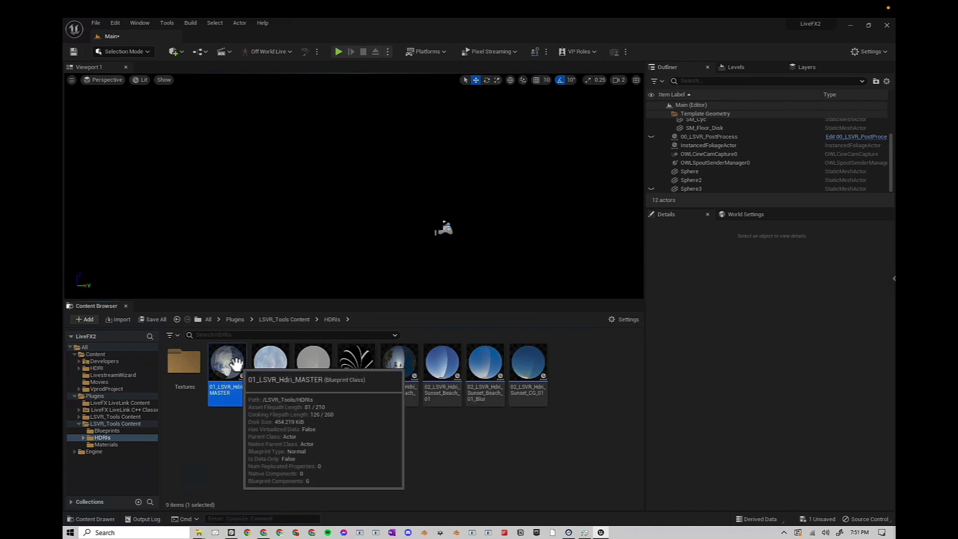
pyautogui.moveTo(229, 363); pyautogui.dragTo(332, 251)
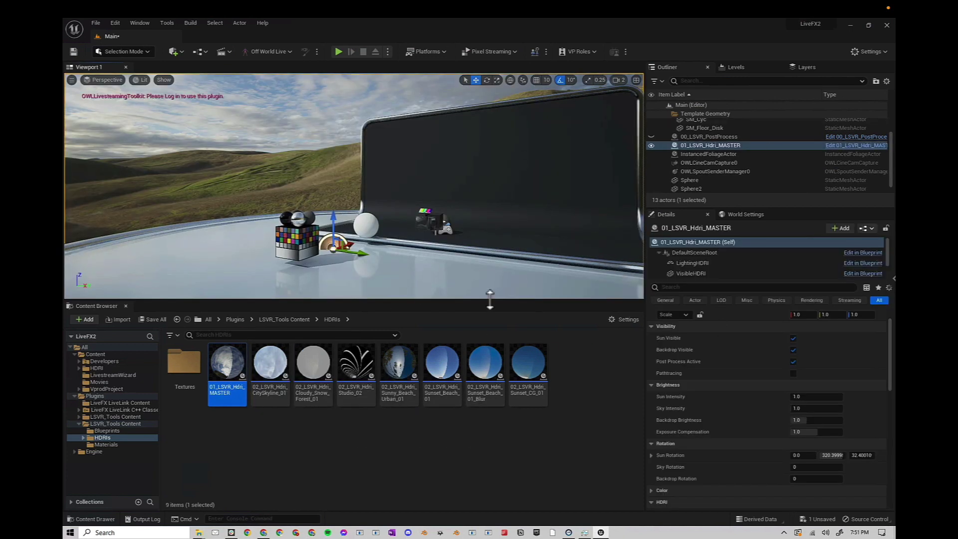
# - Toggle Sun and Backdrop Visible off and on, enable Post Process Active, keep Pathtracing off
pyautogui.click(791, 338)
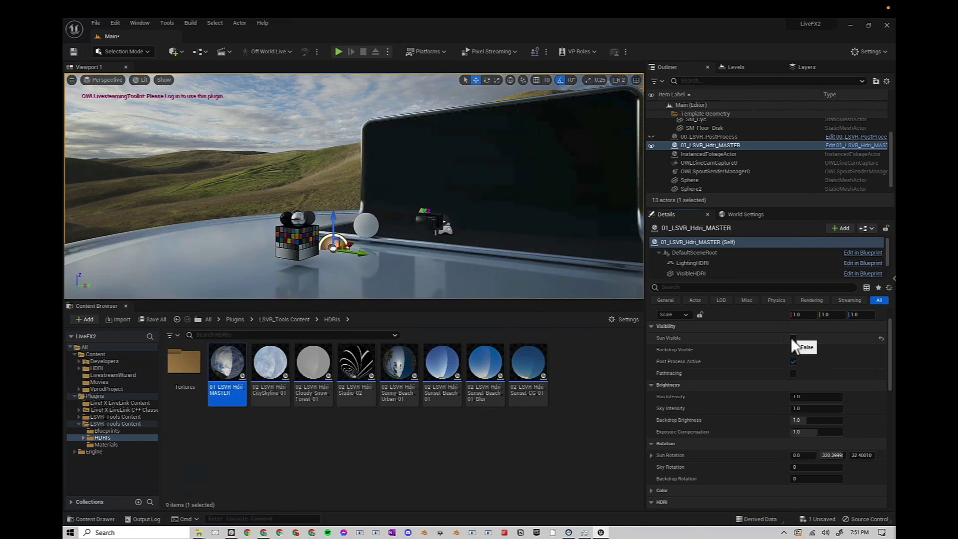
pyautogui.click(791, 337)
pyautogui.click(793, 349)
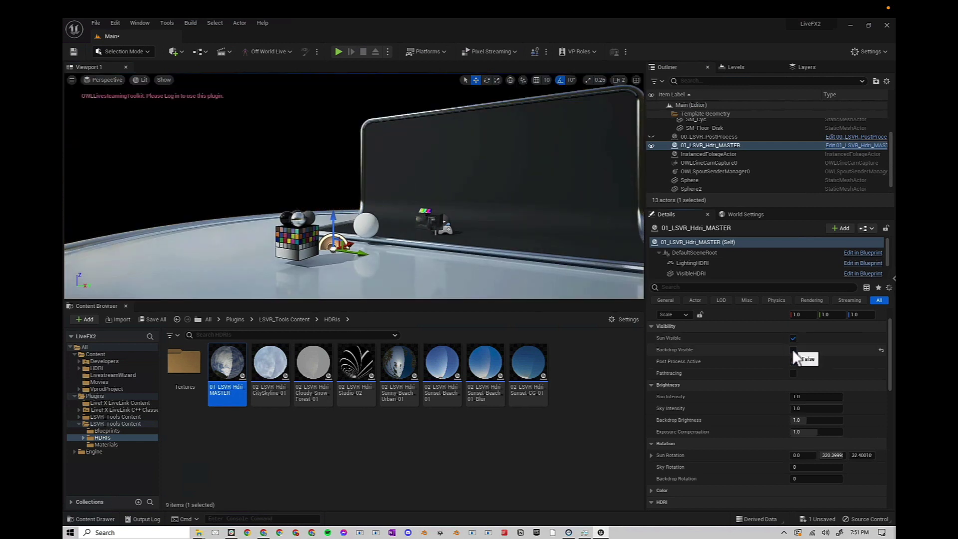
pyautogui.click(794, 349)
pyautogui.doubleClick(793, 349)
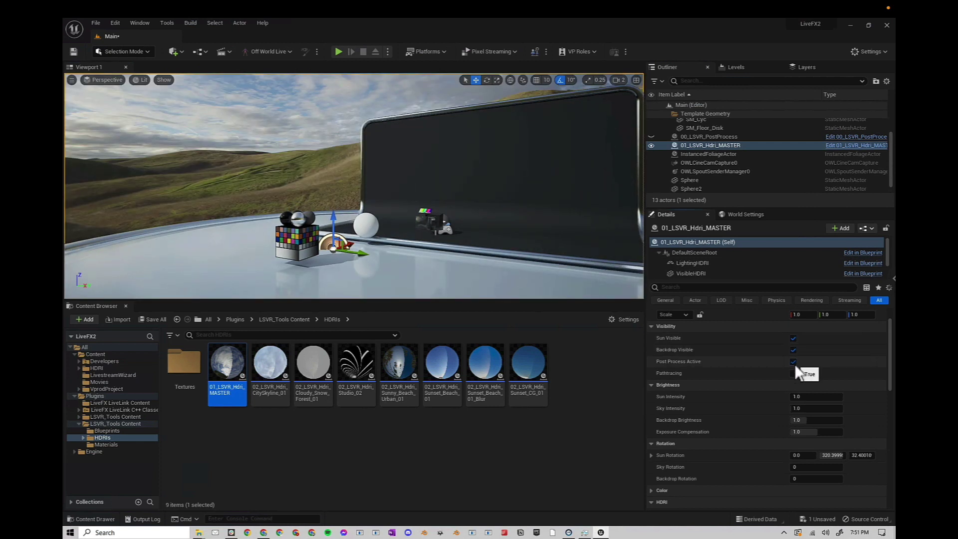
pyautogui.click(793, 363)
pyautogui.click(794, 373)
pyautogui.click(793, 373)
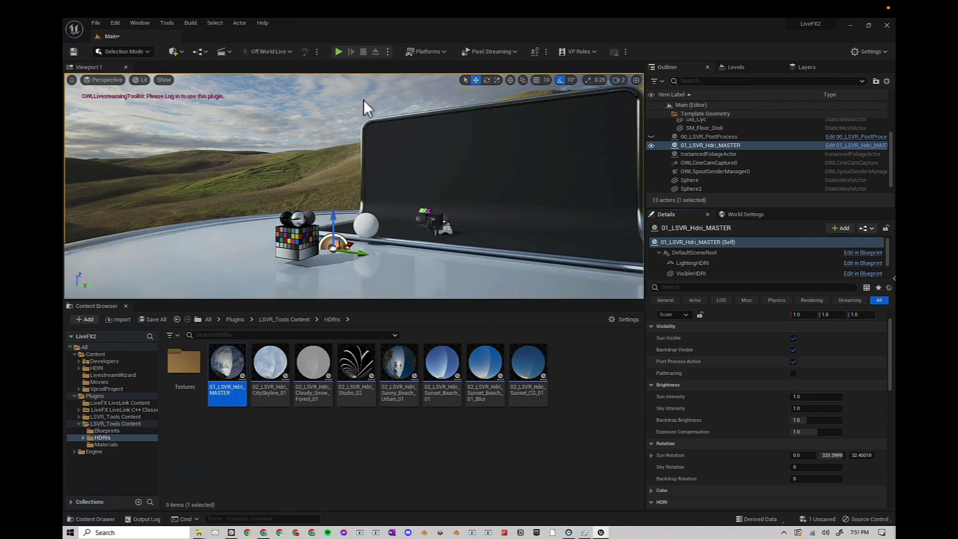
pyautogui.click(141, 79)
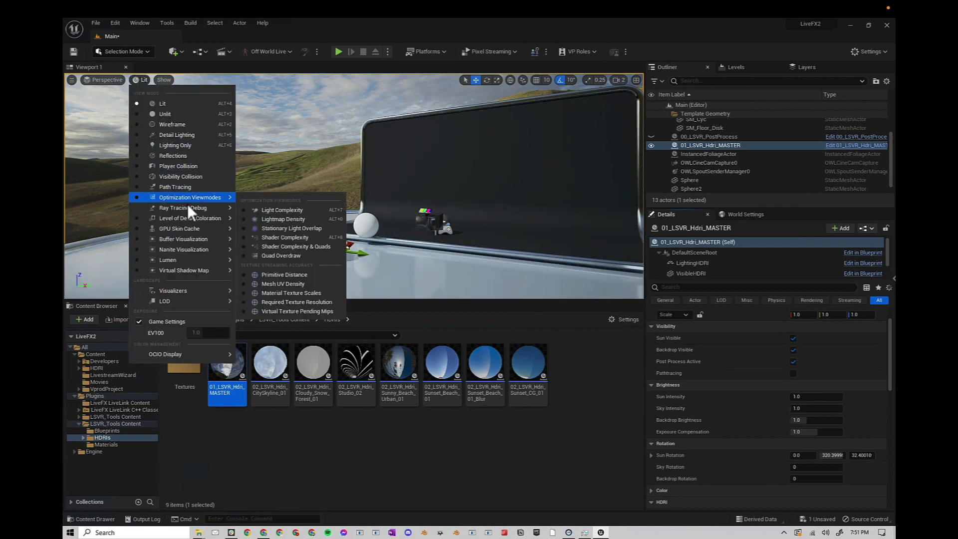
# - Switch the viewport to Path Tracing view mode and enable Pathtracing on the master HDRI
pyautogui.click(178, 188)
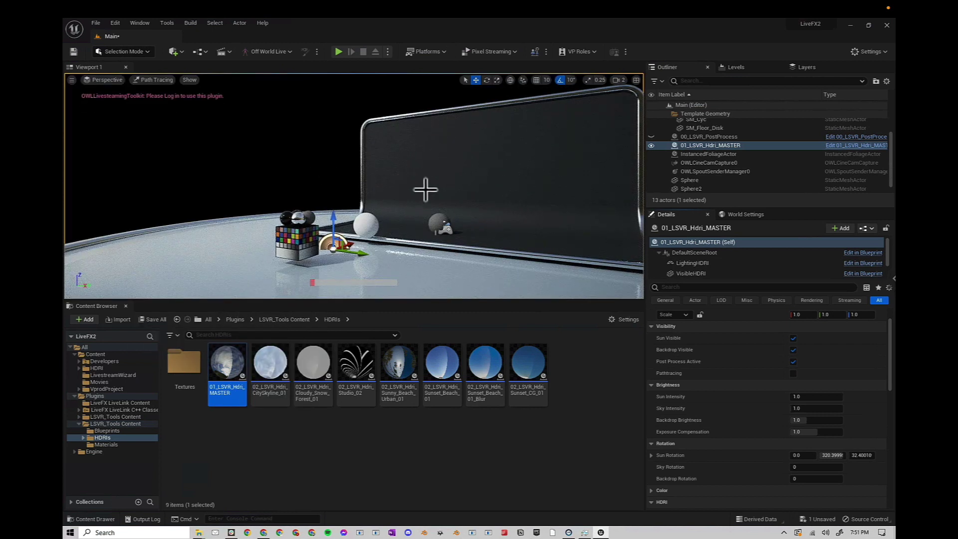
pyautogui.click(792, 373)
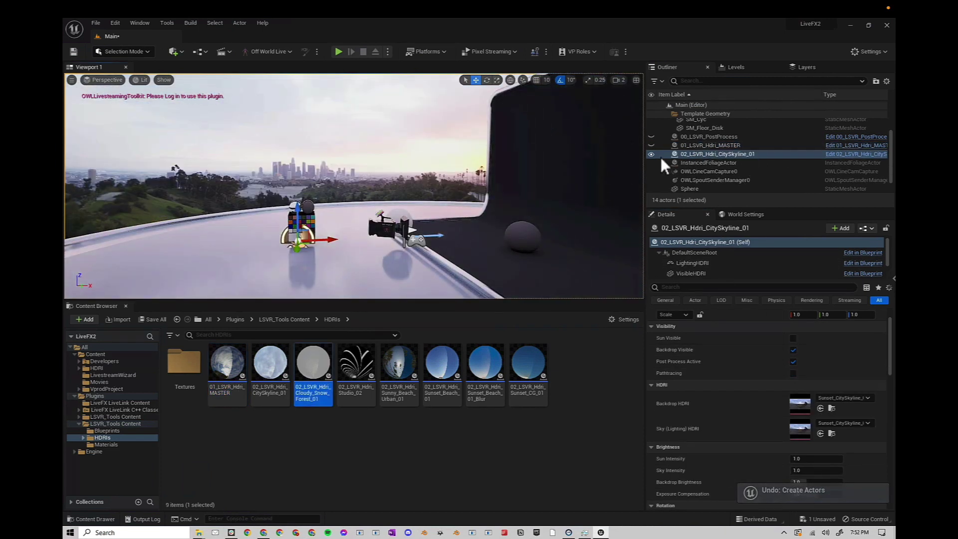
# - Hide CitySkyline, then add the Studio_02 HDRI to the level and hide it
pyautogui.click(651, 154)
pyautogui.click(356, 365)
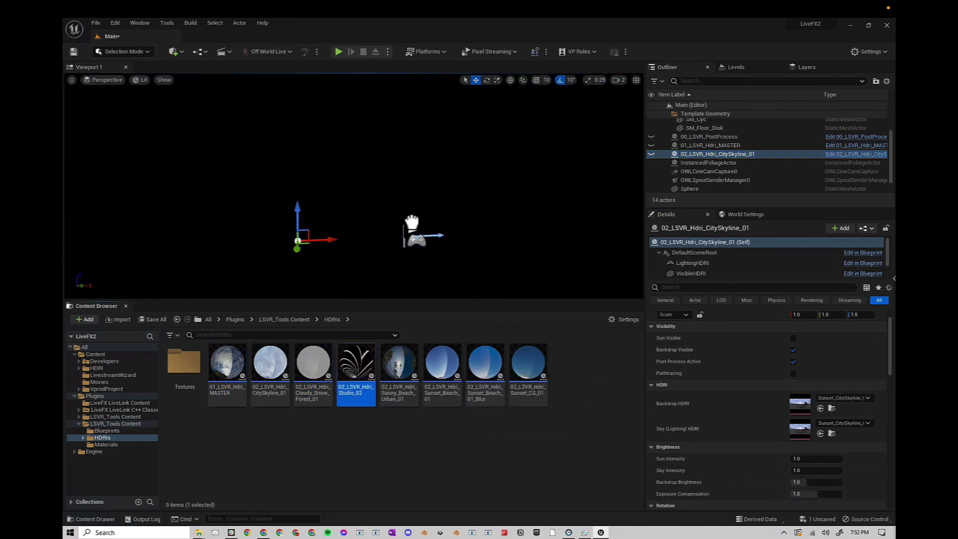
pyautogui.moveTo(412, 222); pyautogui.dragTo(412, 224)
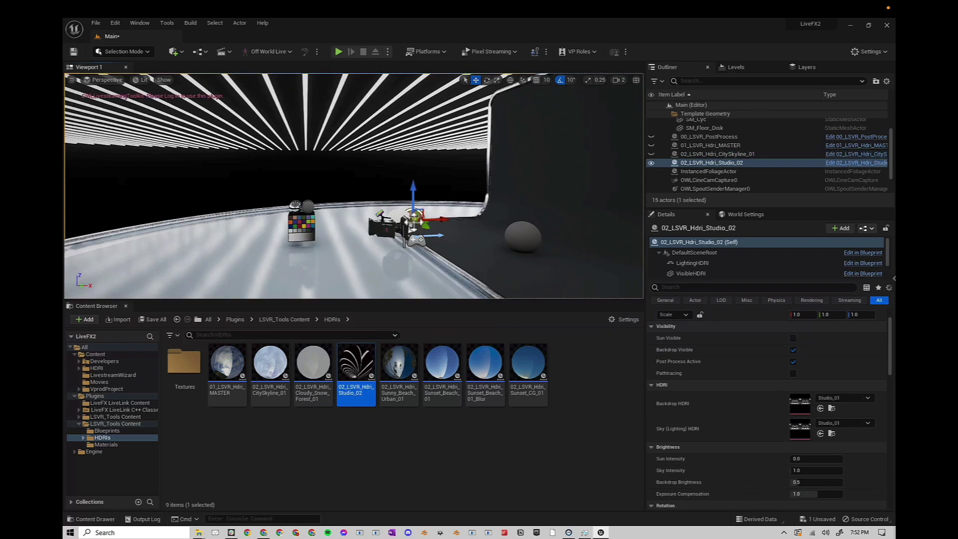
pyautogui.click(651, 163)
# - Add the Sunny_Beach_Urban_01 HDRI, view the beach scene around the props, then hide it
pyautogui.moveTo(399, 364); pyautogui.dragTo(435, 220)
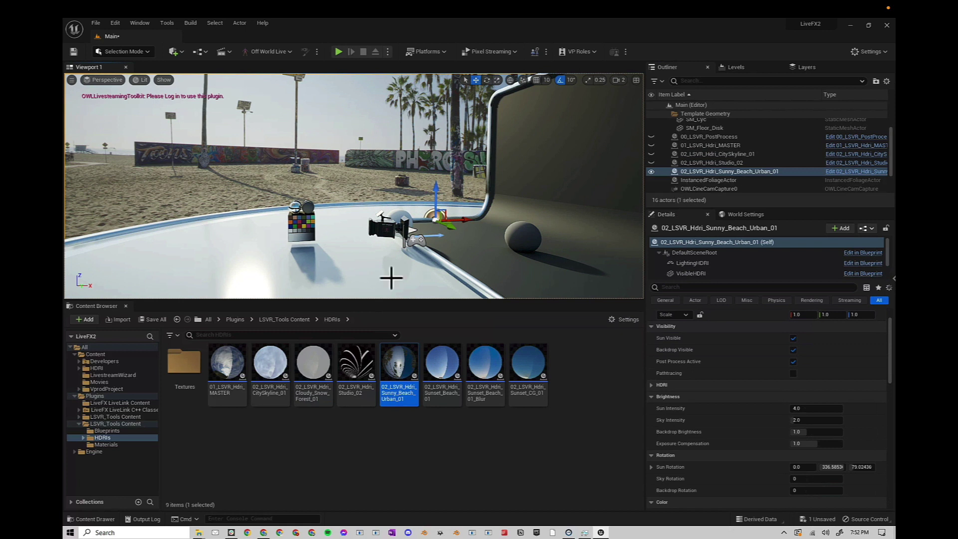
pyautogui.moveTo(392, 280); pyautogui.dragTo(482, 257, button='right')
pyautogui.scroll(-4, 671, 403)
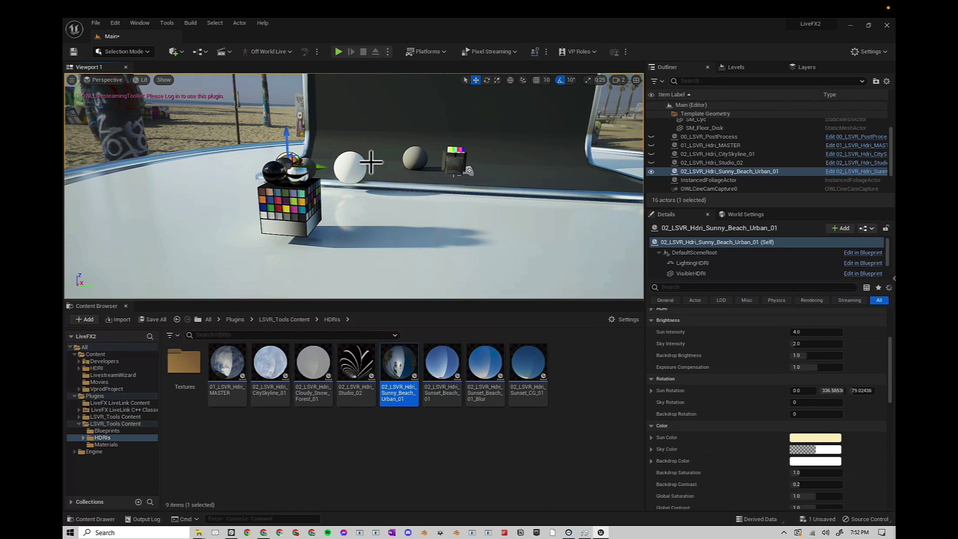
pyautogui.moveTo(346, 178); pyautogui.dragTo(425, 227, button='right')
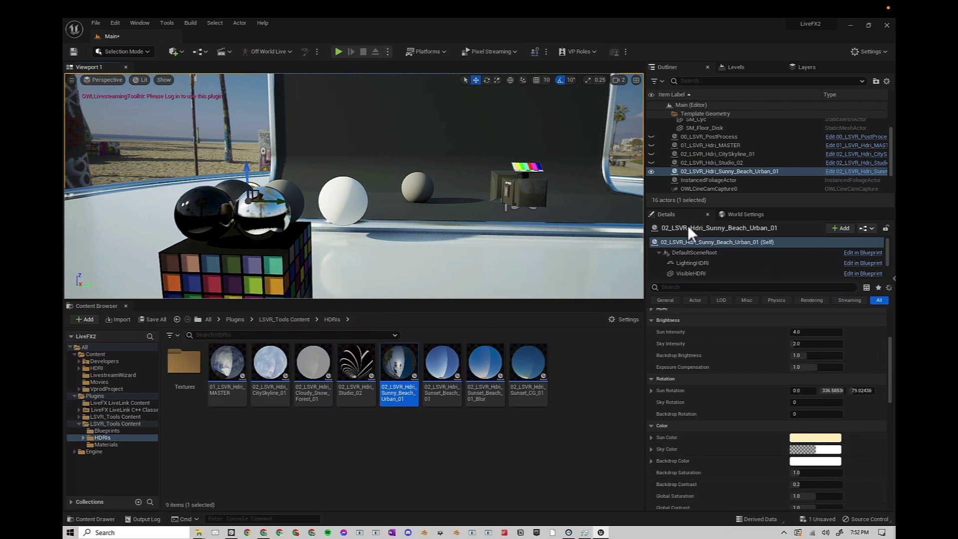
pyautogui.click(651, 171)
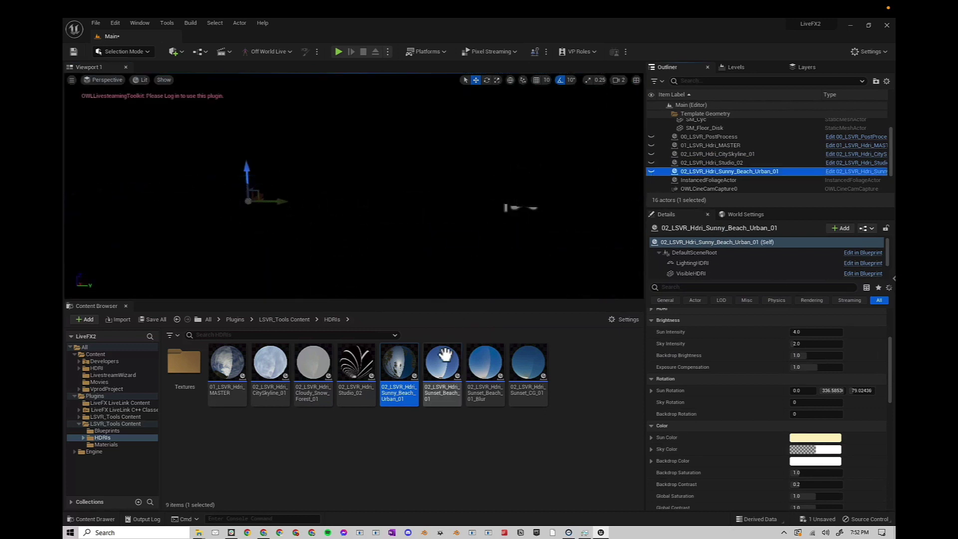
# - Add the Sunset_Beach_01 HDRI to the level and view it around the props
pyautogui.moveTo(444, 357); pyautogui.dragTo(445, 238)
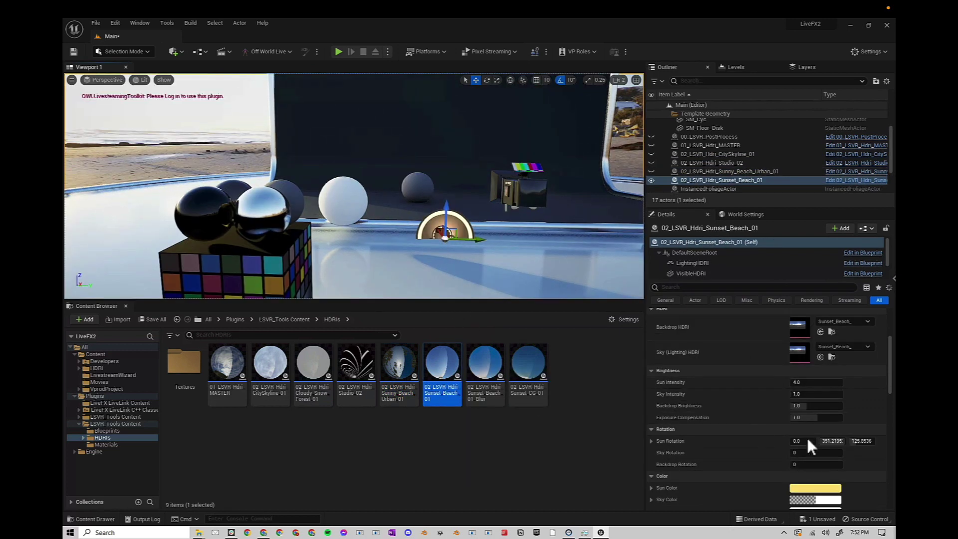
pyautogui.scroll(-1, 798, 468)
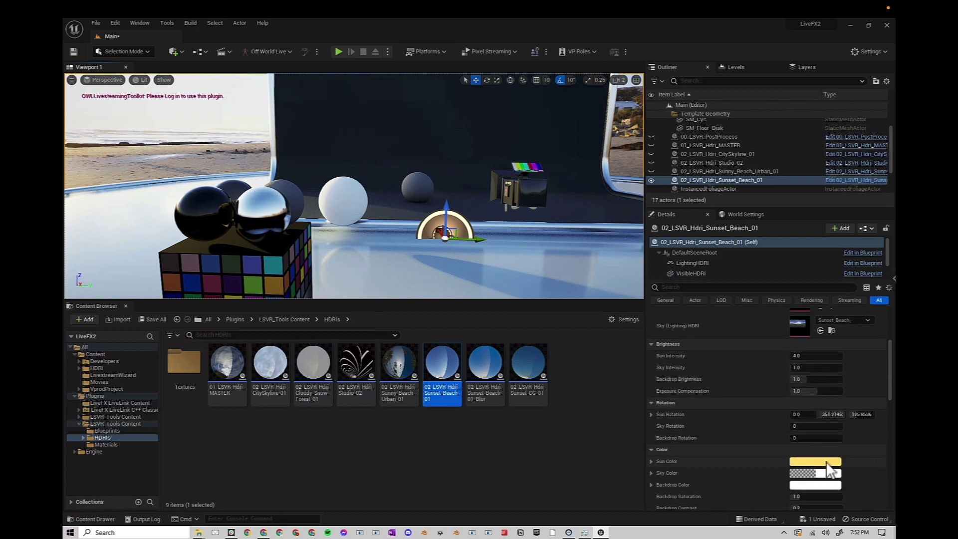
pyautogui.moveTo(326, 203)
pyautogui.mouseDown()
pyautogui.moveTo(310, 194)
pyautogui.moveTo(335, 203)
pyautogui.moveTo(222, 172)
pyautogui.moveTo(324, 194)
pyautogui.moveTo(325, 208)
pyautogui.mouseUp()
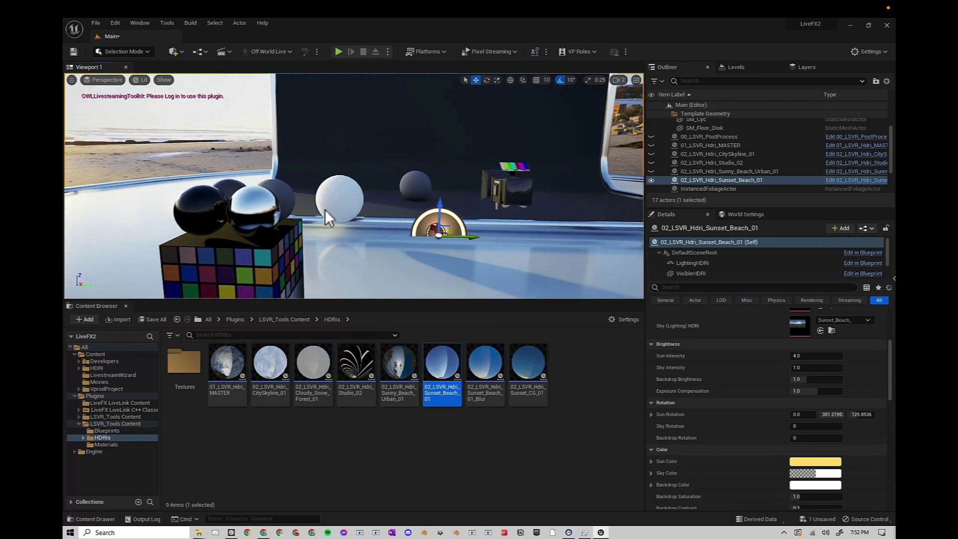
pyautogui.scroll(-6, 324, 208)
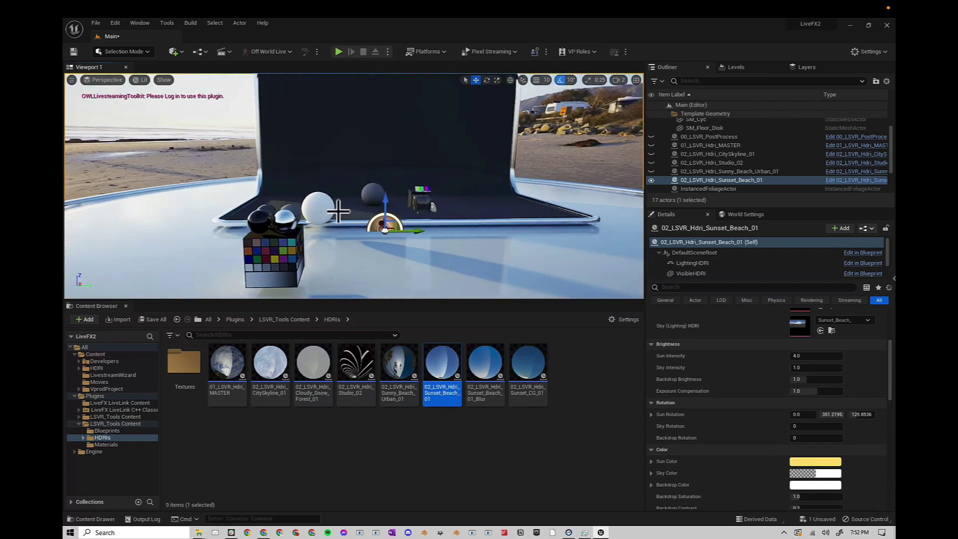
pyautogui.moveTo(339, 211); pyautogui.dragTo(333, 211)
pyautogui.scroll(5, 751, 377)
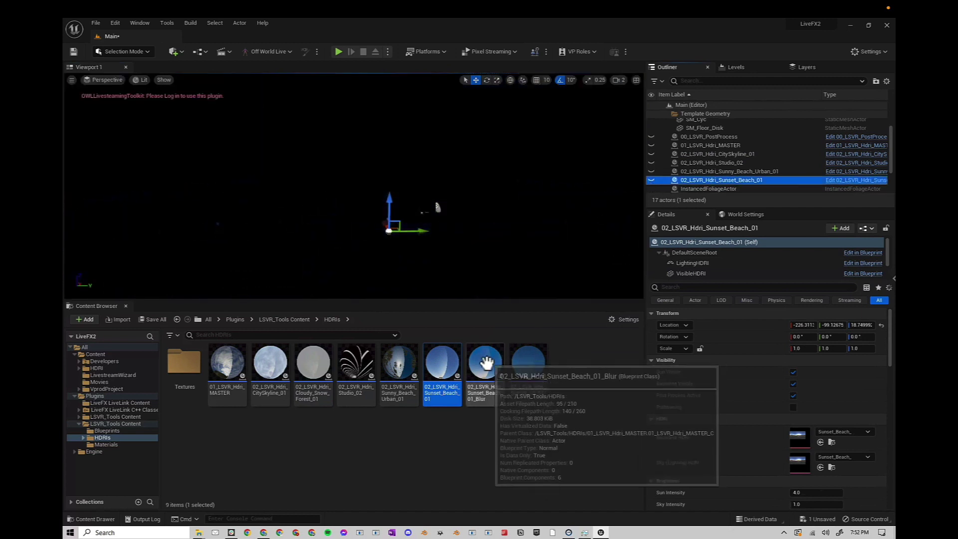
# - Add Sunset_Beach_01_Blur and Sunset_CG_01, hiding each after previewing its sunset sky
pyautogui.moveTo(484, 363); pyautogui.dragTo(460, 265)
pyautogui.moveTo(345, 187)
pyautogui.mouseDown(button='right')
pyautogui.moveTo(235, 157)
pyautogui.moveTo(328, 173)
pyautogui.moveTo(486, 174)
pyautogui.moveTo(363, 167)
pyautogui.moveTo(327, 182)
pyautogui.mouseUp(button='right')
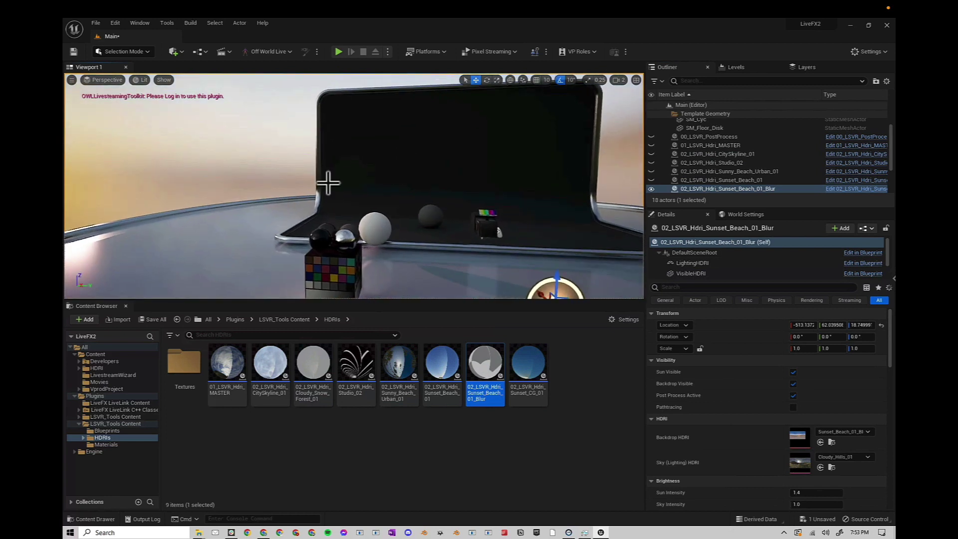
pyautogui.click(652, 189)
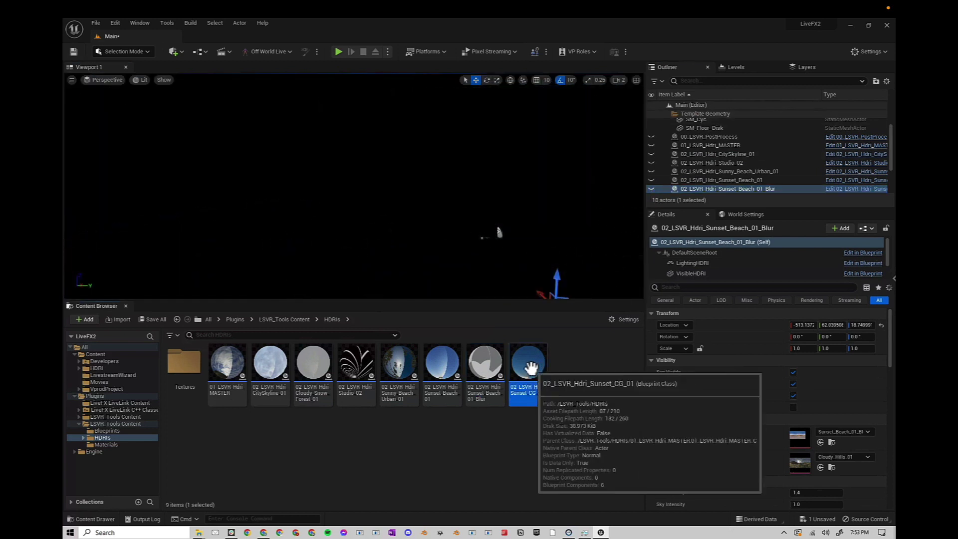
pyautogui.moveTo(528, 363); pyautogui.dragTo(532, 239)
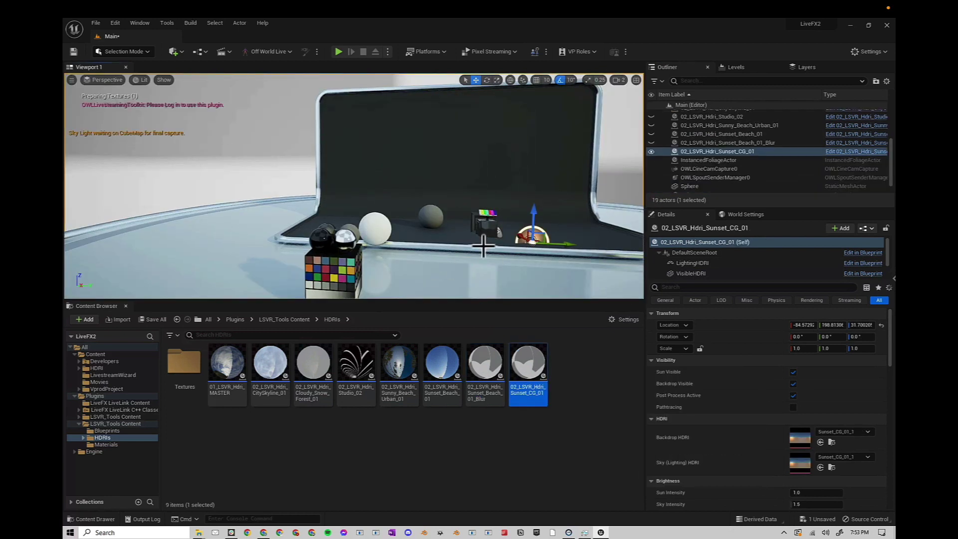
pyautogui.moveTo(479, 240); pyautogui.dragTo(454, 190, button='right')
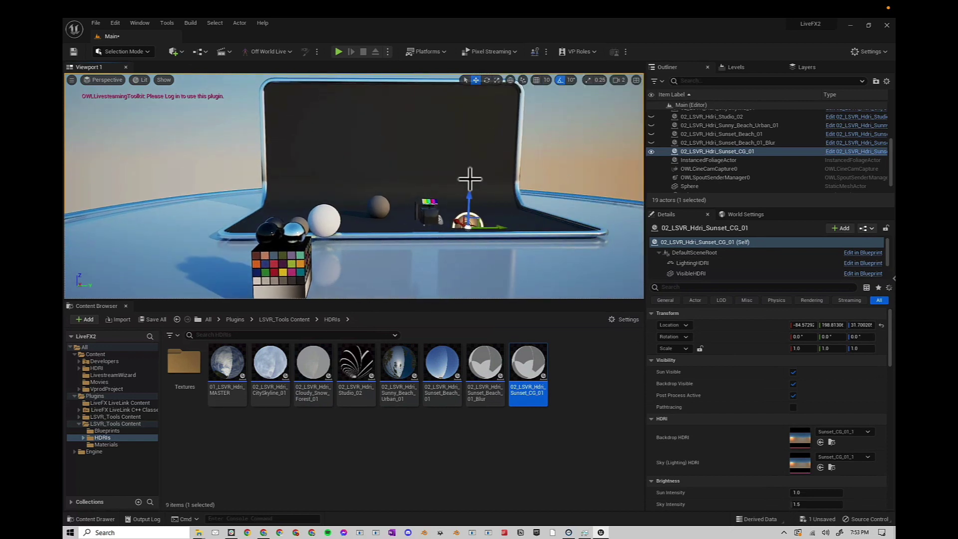
pyautogui.click(651, 152)
# - Make the 01_LSVR_Hdri_MASTER actor visible again and move the view closer
pyautogui.scroll(2, 688, 129)
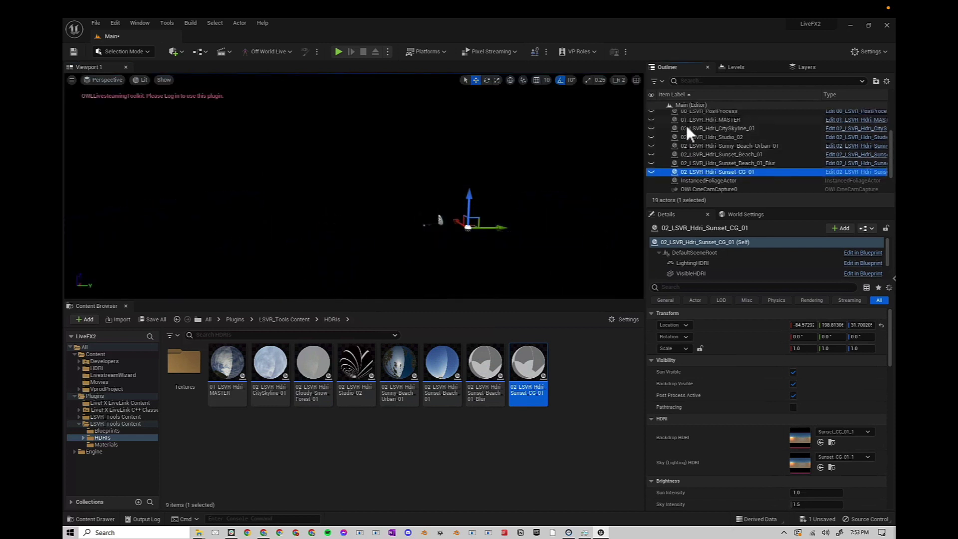
pyautogui.scroll(3, 686, 125)
pyautogui.click(651, 159)
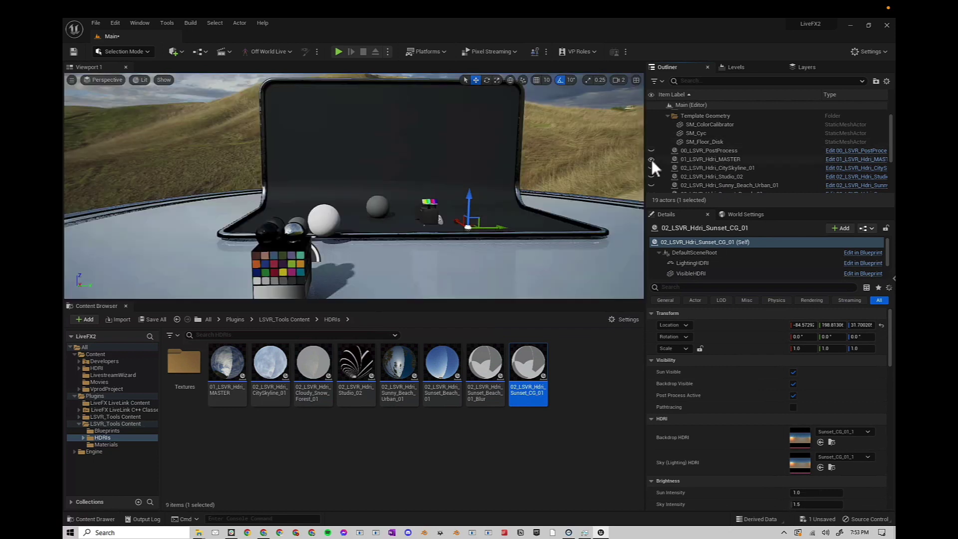
pyautogui.moveTo(358, 220); pyautogui.dragTo(314, 209, button='right')
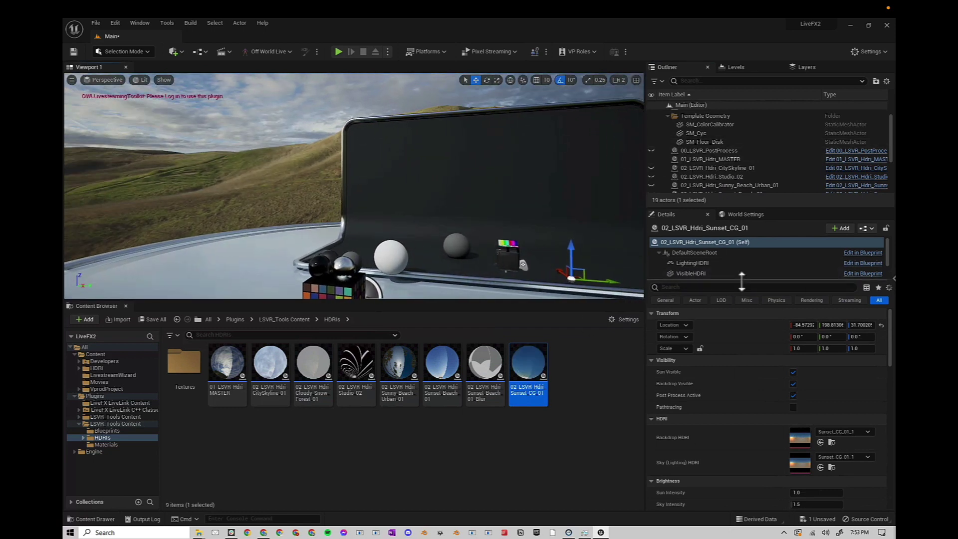
# - Inspect the LightingHDRI, VisibleHDRI and DirectionalLight components, then return to the actor's (Self) settings
pyautogui.moveTo(744, 280); pyautogui.dragTo(747, 321)
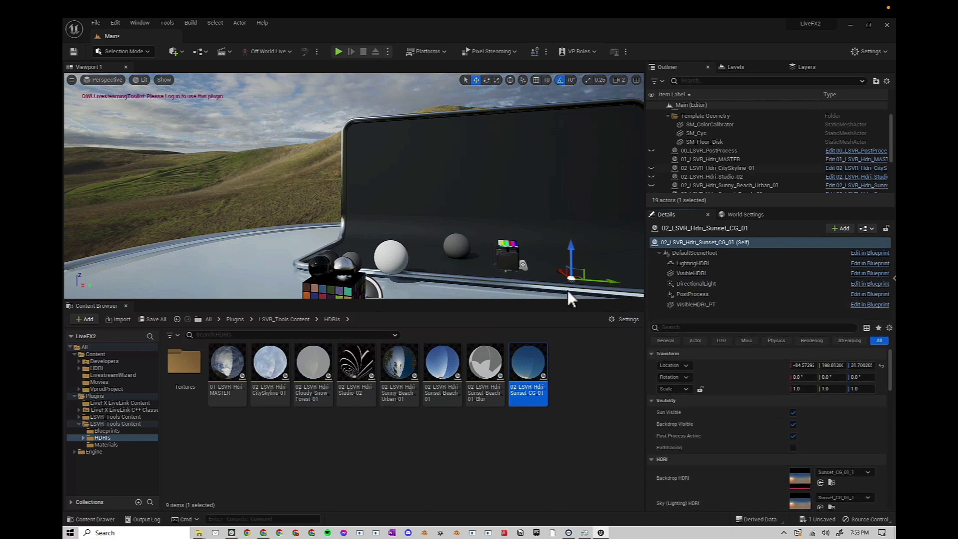
pyautogui.click(696, 265)
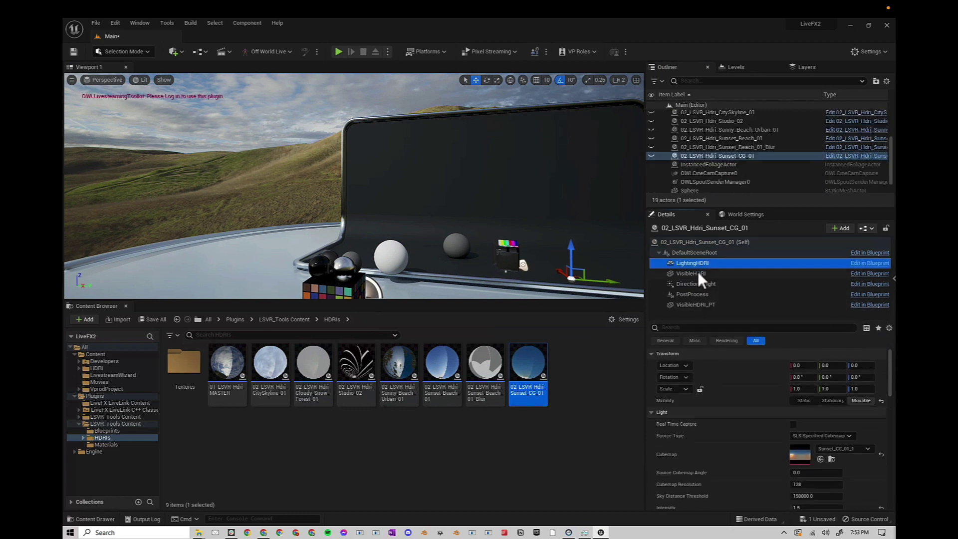
pyautogui.click(698, 274)
pyautogui.click(698, 283)
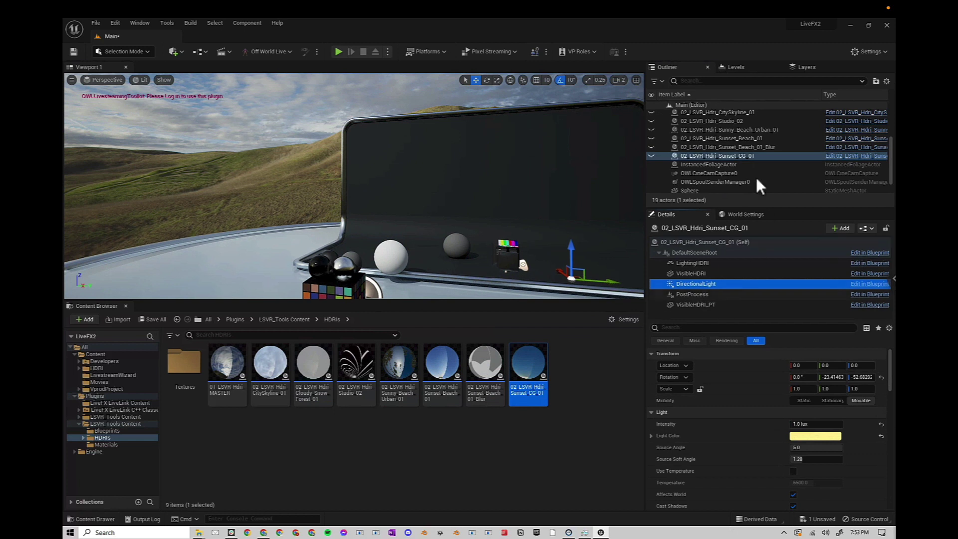
pyautogui.click(720, 245)
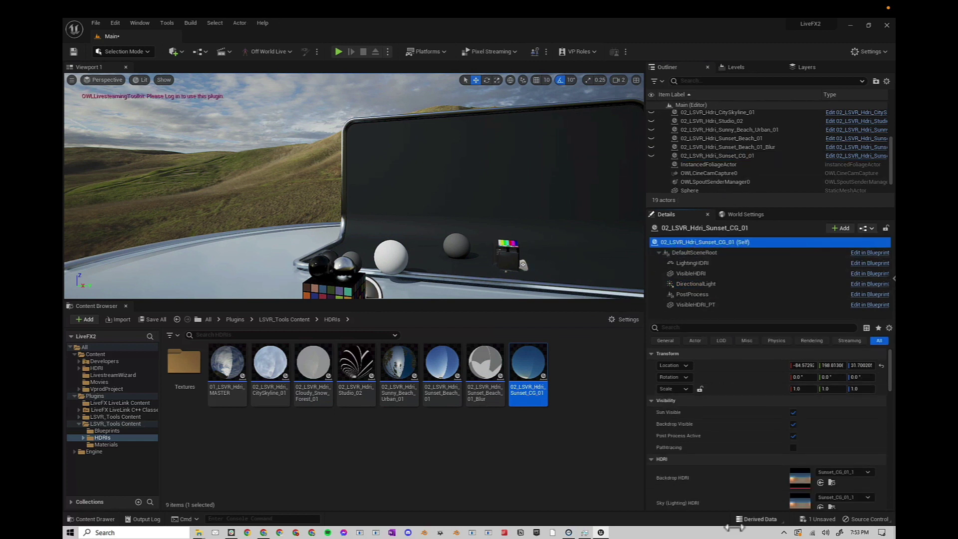
pyautogui.scroll(-3, 725, 476)
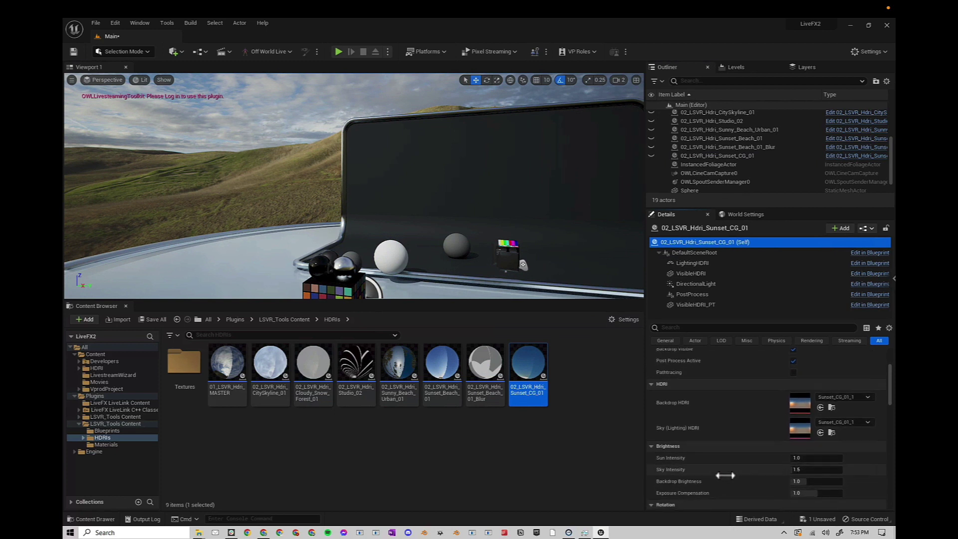
pyautogui.scroll(3, 725, 475)
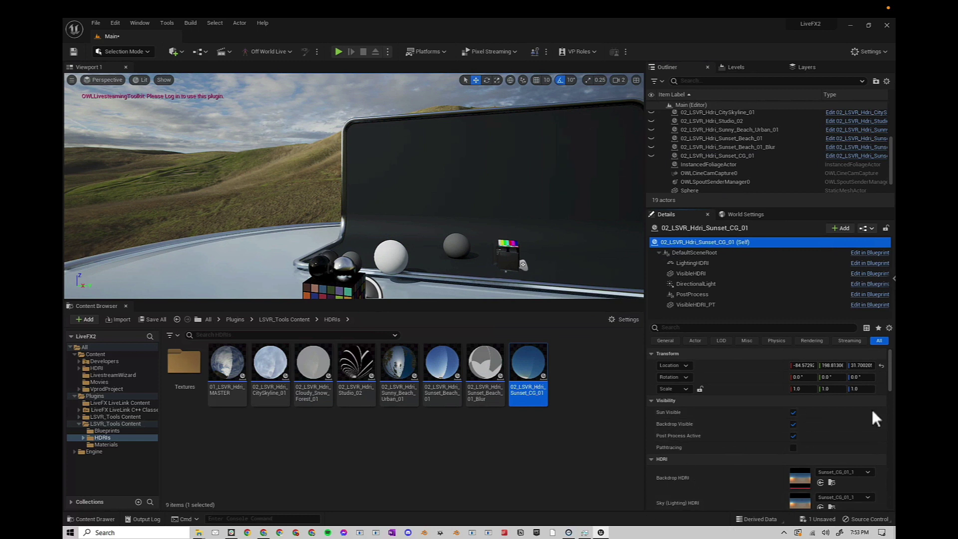
pyautogui.scroll(-2, 774, 412)
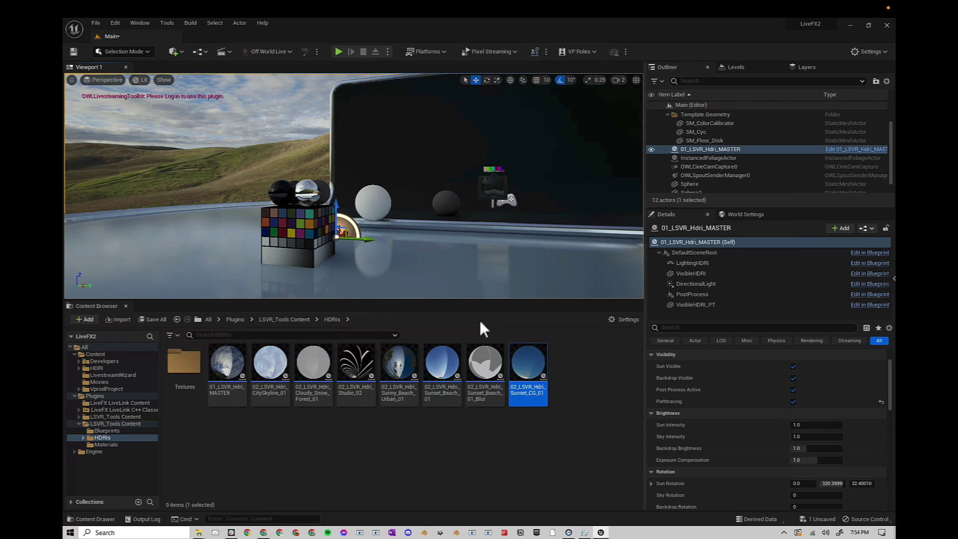
# - Preview the MASTER HDRI in Path Tracing view mode, ending with its Pathtracing option off
pyautogui.scroll(3, 673, 449)
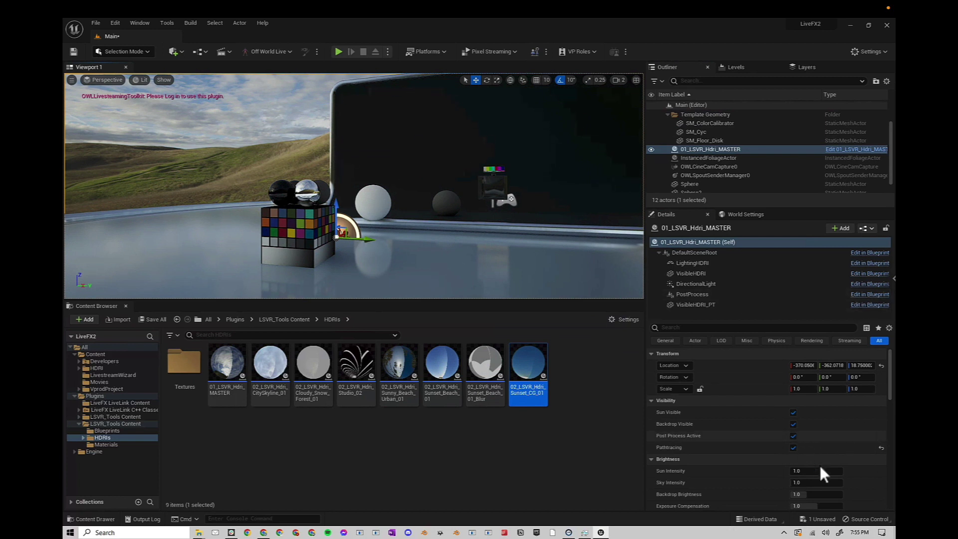
pyautogui.scroll(-2, 776, 418)
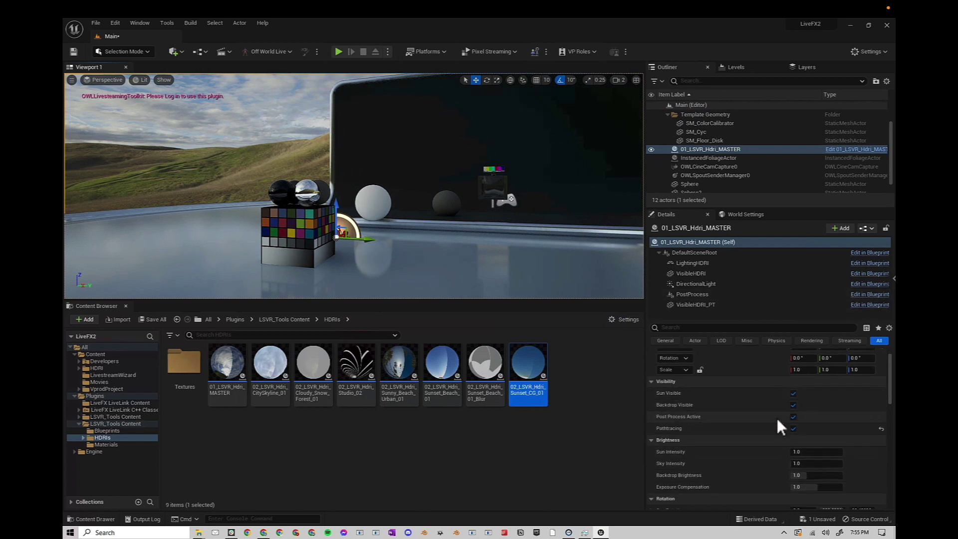
pyautogui.scroll(2, 777, 418)
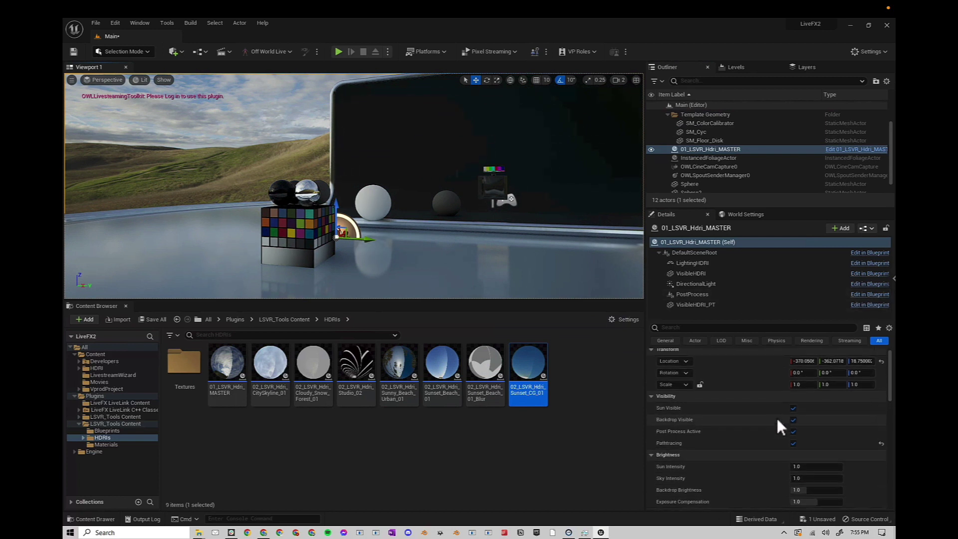
pyautogui.click(793, 448)
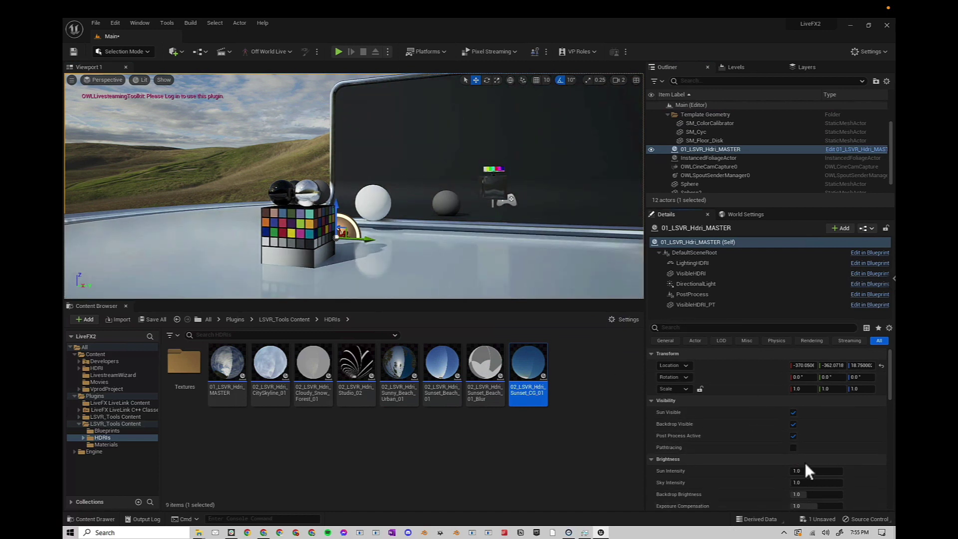
pyautogui.click(140, 80)
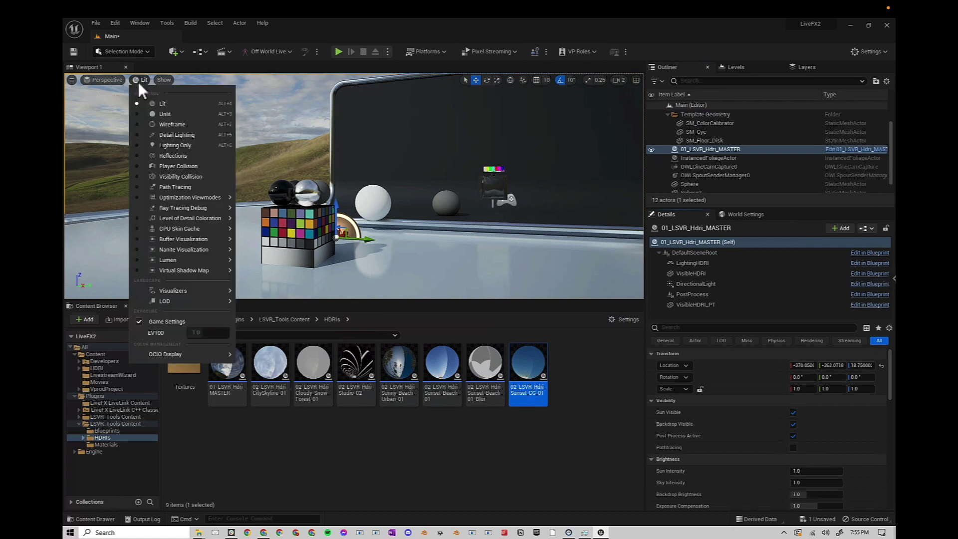
pyautogui.click(162, 189)
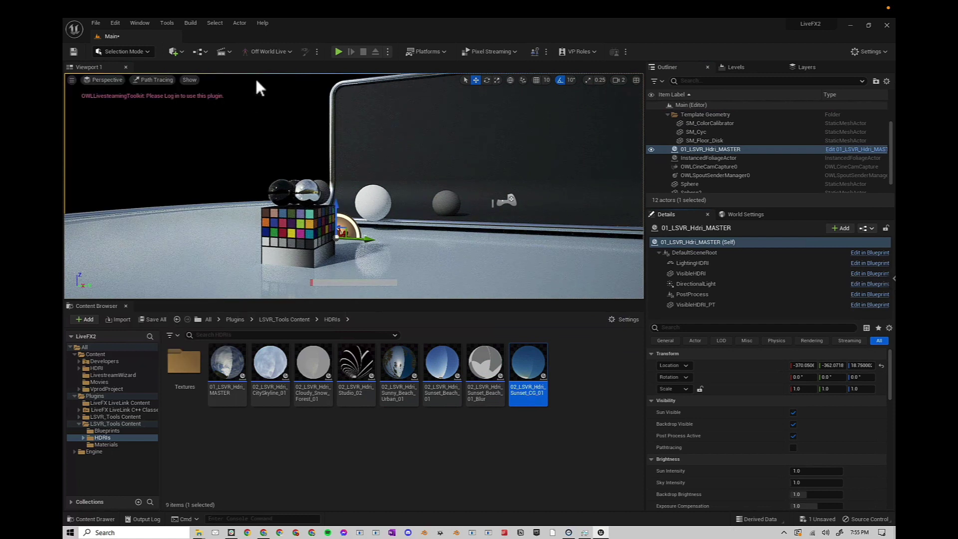
pyautogui.click(792, 447)
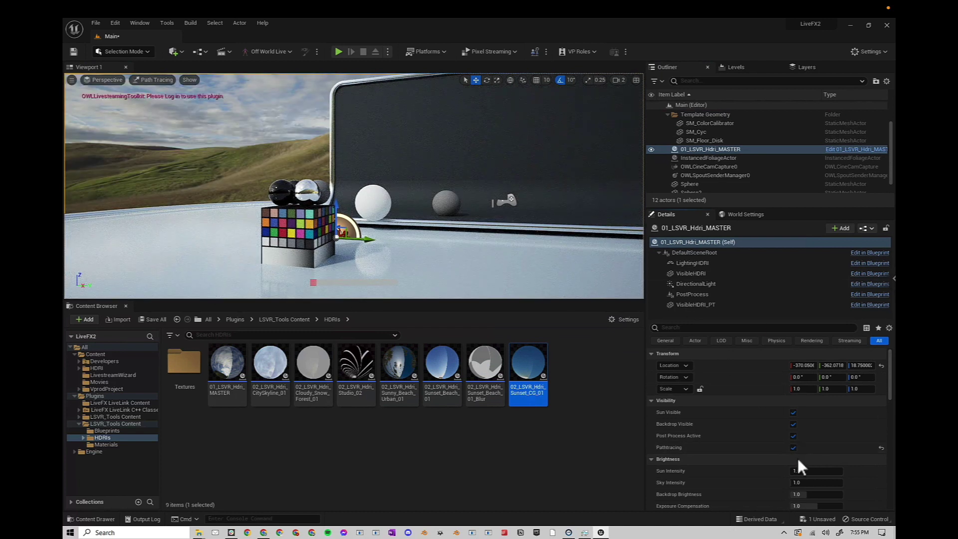
pyautogui.click(793, 448)
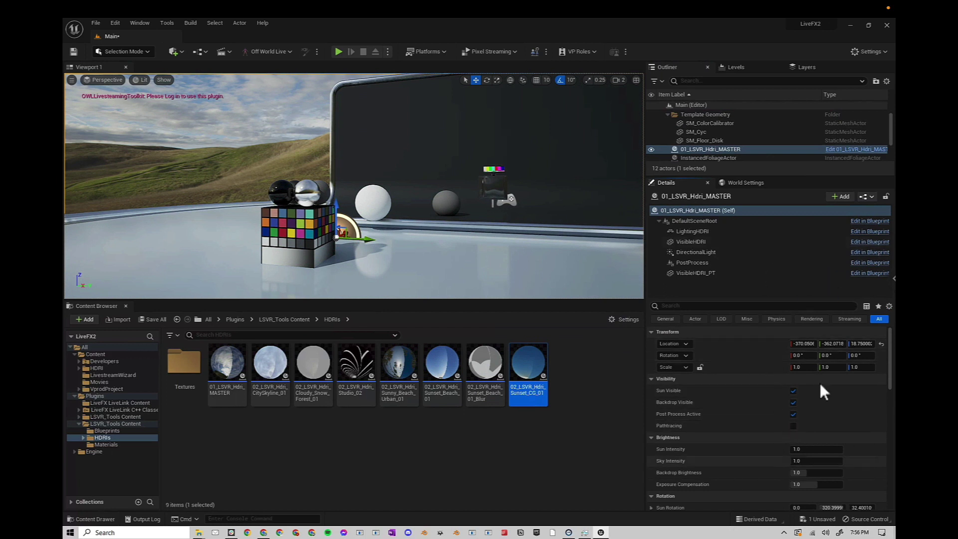
pyautogui.click(794, 391)
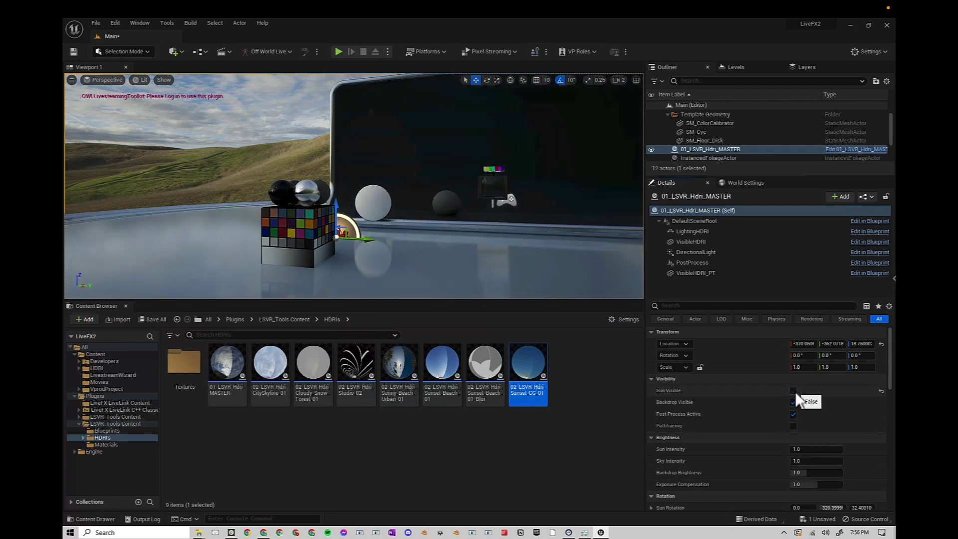
pyautogui.click(793, 392)
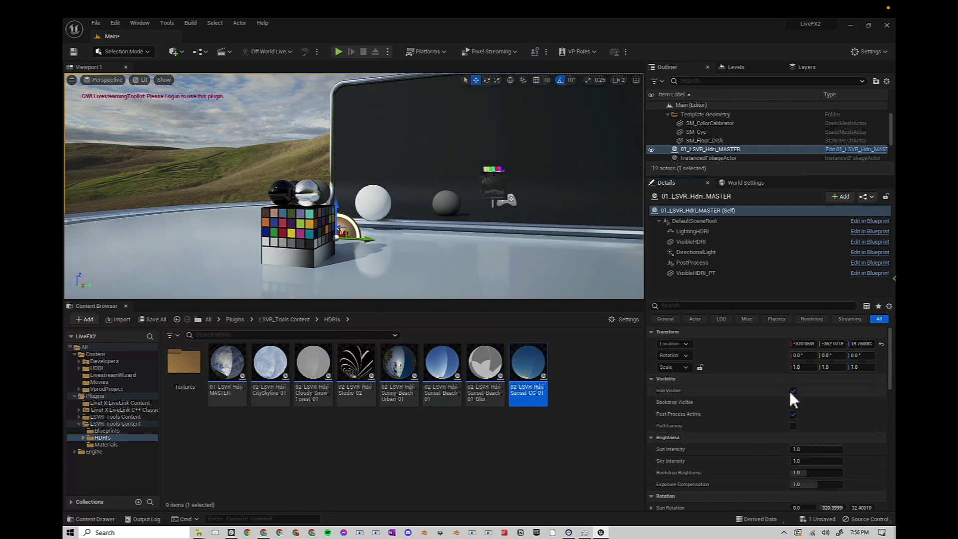
pyautogui.click(793, 391)
pyautogui.click(793, 390)
pyautogui.click(794, 403)
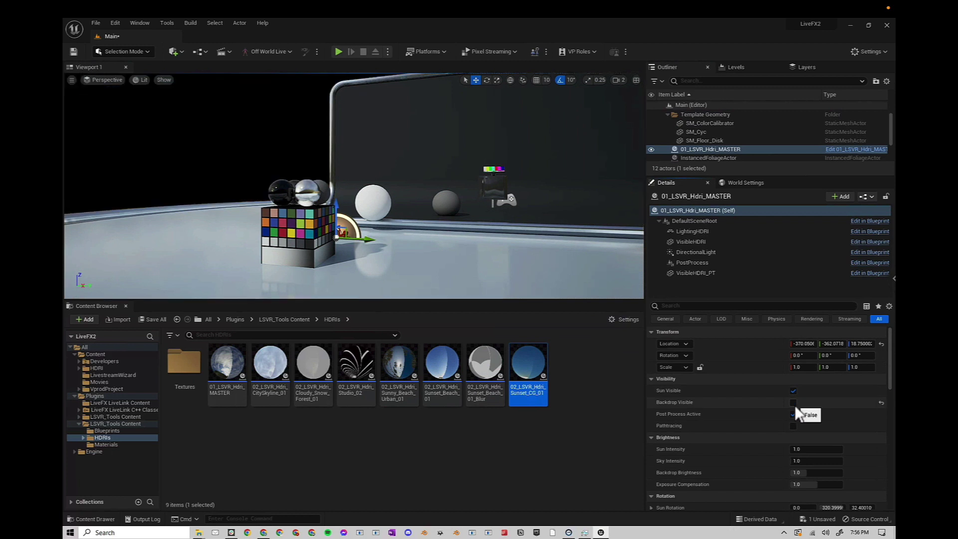
pyautogui.click(794, 403)
pyautogui.click(793, 403)
pyautogui.click(794, 404)
pyautogui.click(795, 404)
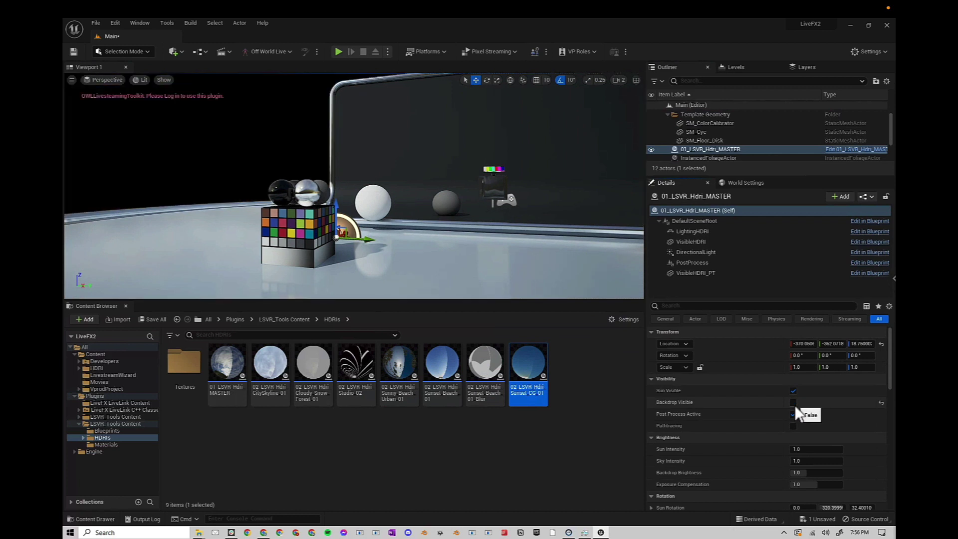
pyautogui.click(794, 403)
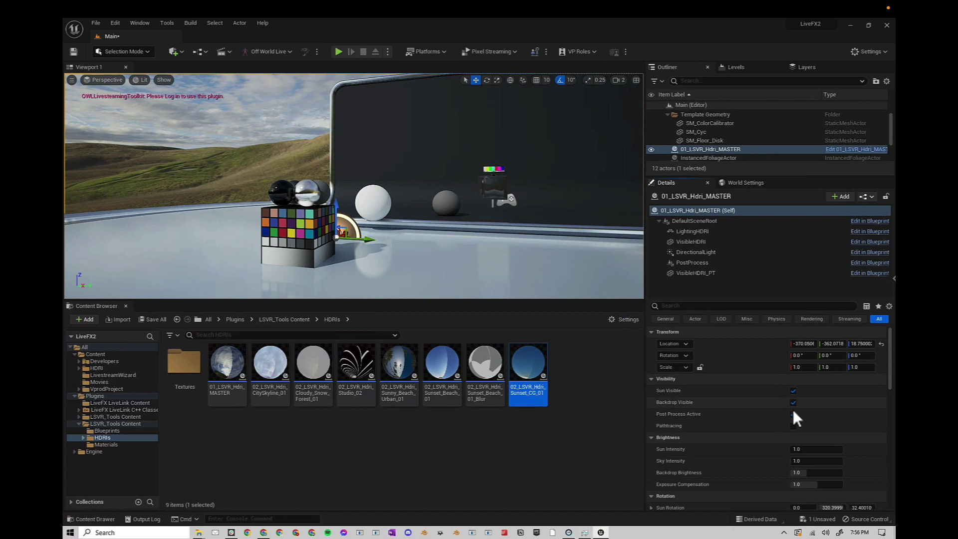
pyautogui.click(793, 414)
pyautogui.scroll(-2, 678, 423)
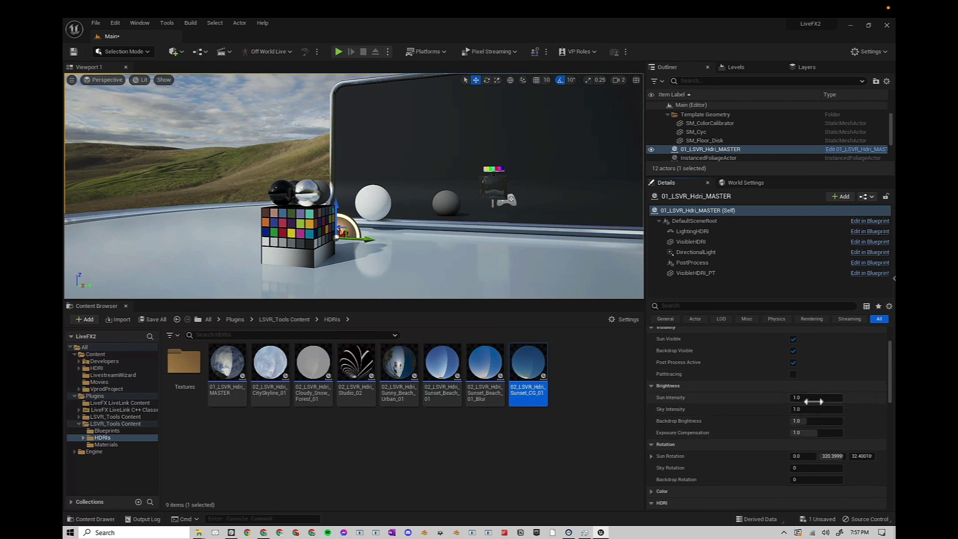
pyautogui.moveTo(823, 398)
pyautogui.mouseDown()
pyautogui.moveTo(843, 399)
pyautogui.moveTo(827, 397)
pyautogui.mouseUp()
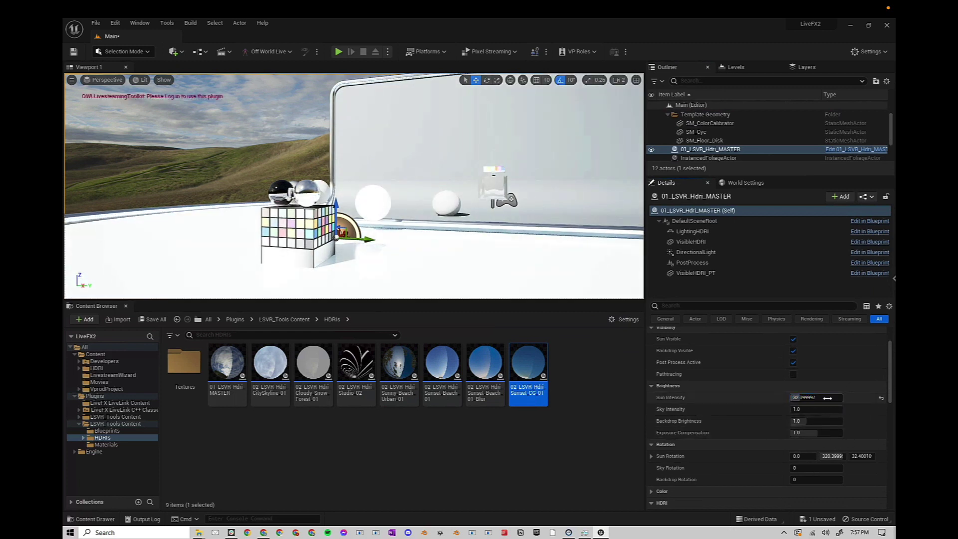
pyautogui.click(818, 397)
pyautogui.write('4')
pyautogui.press('Return')
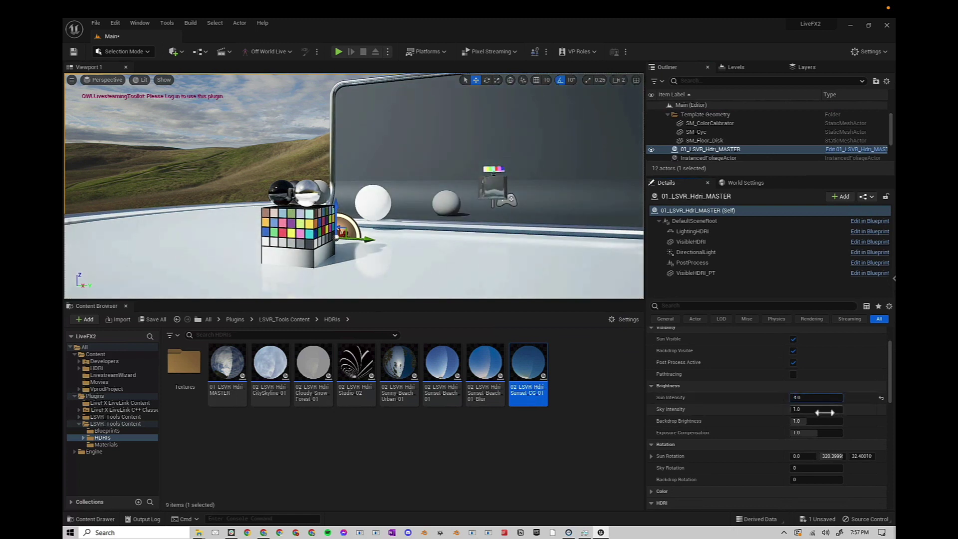
pyautogui.write('4')
pyautogui.press('Return')
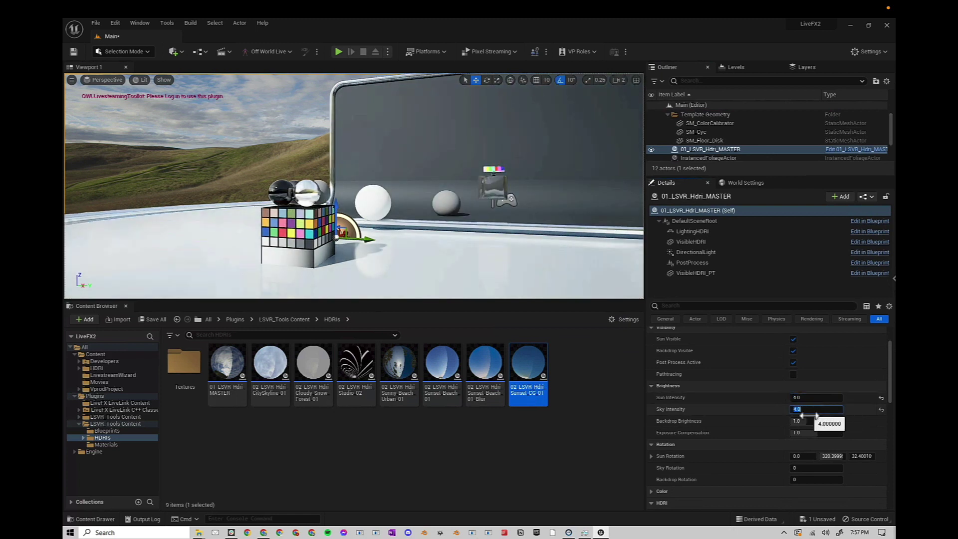
pyautogui.write('1')
pyautogui.press('Return')
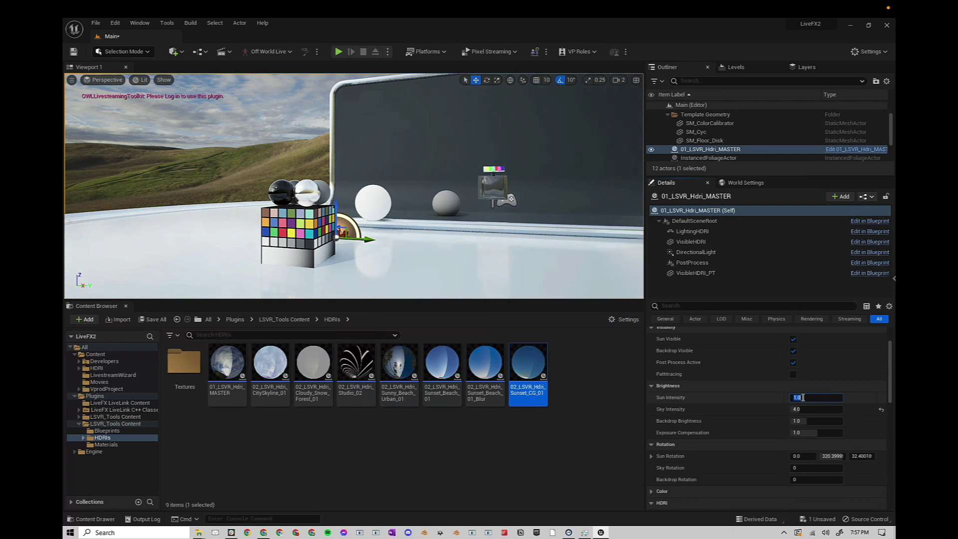
pyautogui.click(803, 408)
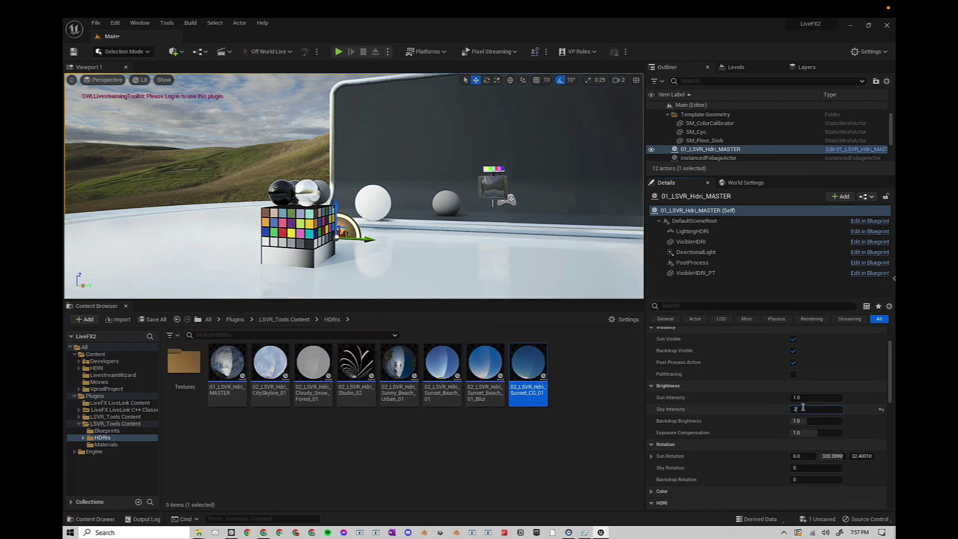
pyautogui.press('Return')
pyautogui.press('Return')
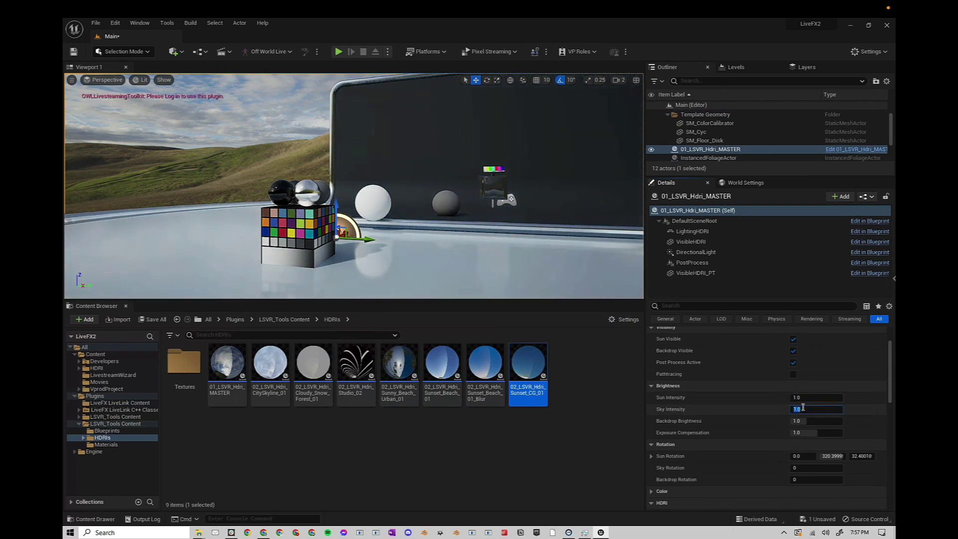
pyautogui.press('Return')
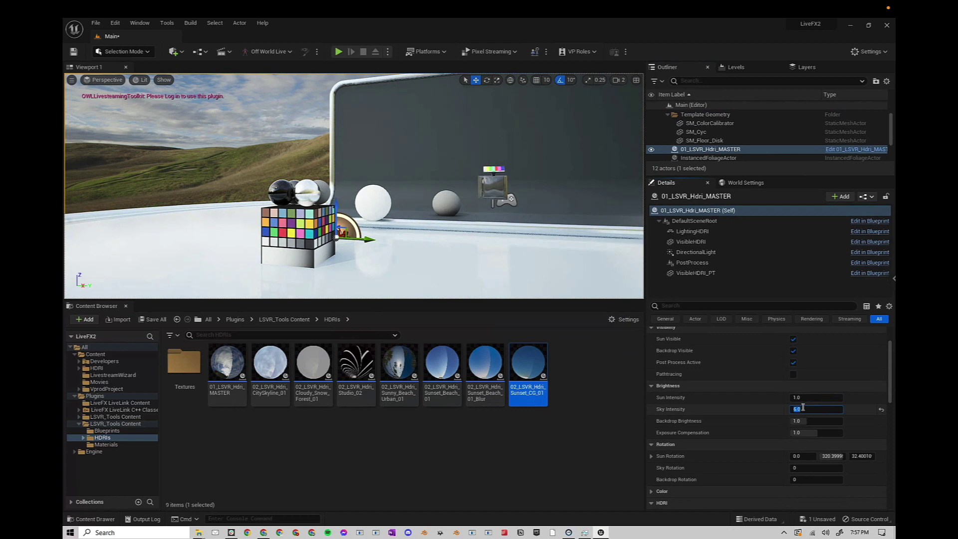
pyautogui.click(881, 409)
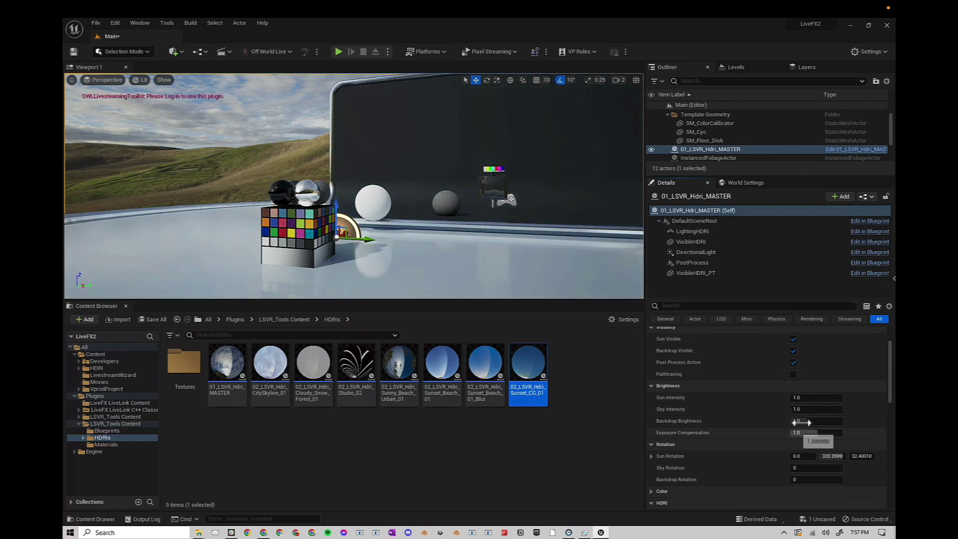
# - Set Backdrop Brightness to 0.6 and reset Exposure Compensation back to 1.0
pyautogui.moveTo(796, 421)
pyautogui.mouseDown()
pyautogui.moveTo(823, 421)
pyautogui.moveTo(781, 421)
pyautogui.moveTo(824, 421)
pyautogui.moveTo(800, 421)
pyautogui.mouseUp()
pyautogui.moveTo(359, 149); pyautogui.dragTo(99, 118, button='right')
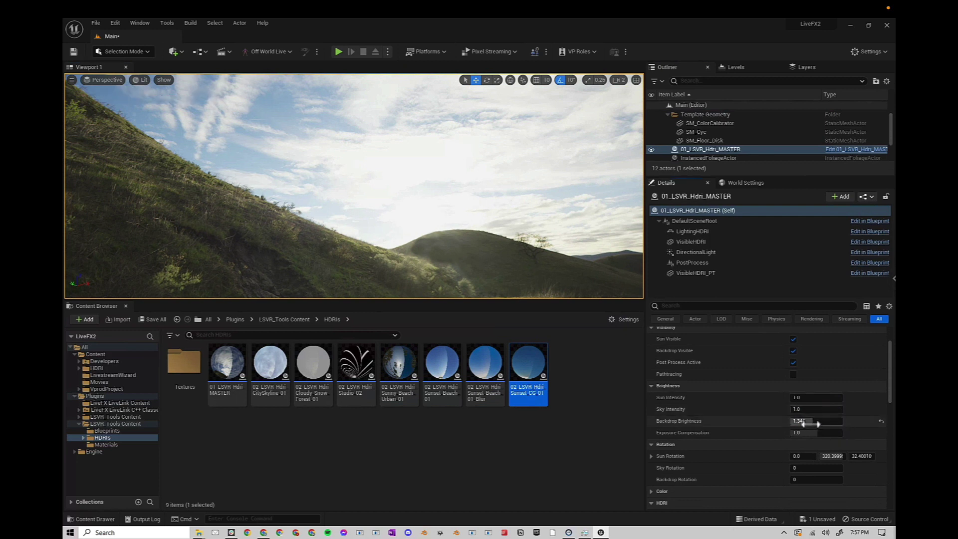
pyautogui.moveTo(810, 423); pyautogui.dragTo(791, 427)
pyautogui.moveTo(471, 220); pyautogui.dragTo(568, 240, button='right')
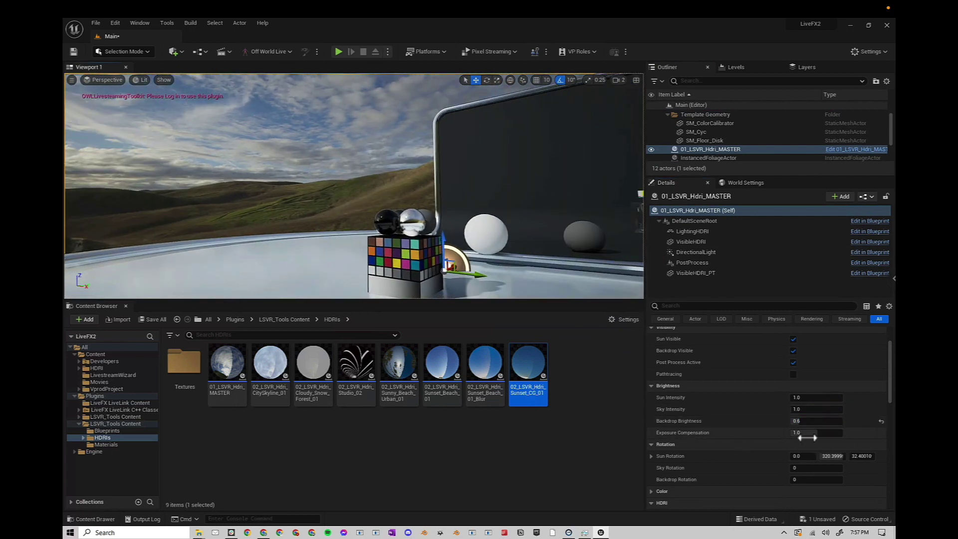
pyautogui.moveTo(806, 438)
pyautogui.mouseDown()
pyautogui.moveTo(830, 435)
pyautogui.moveTo(818, 436)
pyautogui.mouseUp()
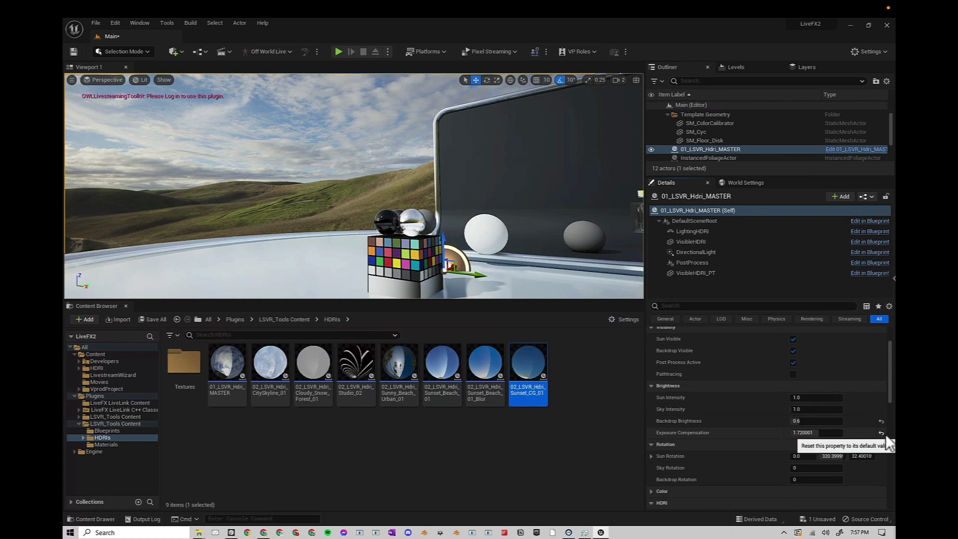
pyautogui.click(881, 432)
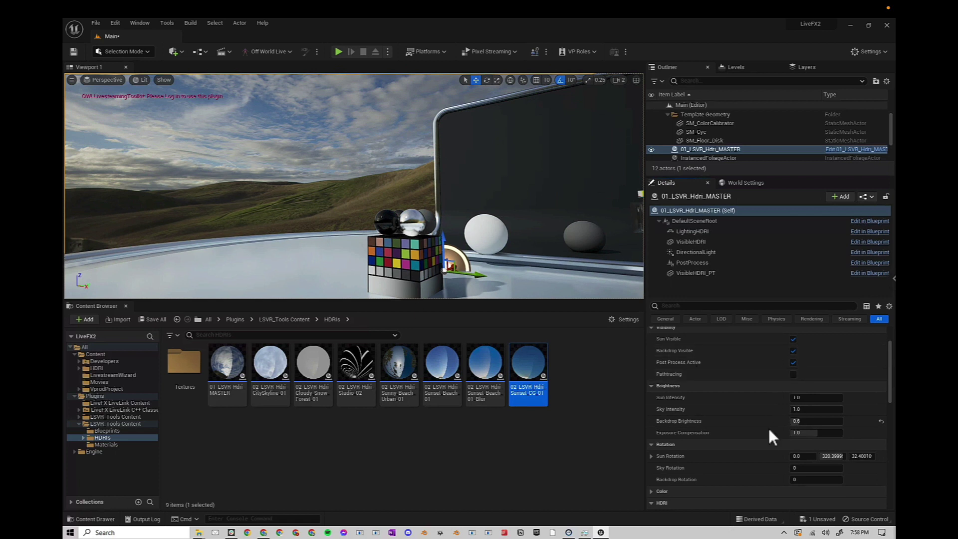
# - Set the HDRI's Sky Rotation to 180
pyautogui.scroll(-4, 763, 449)
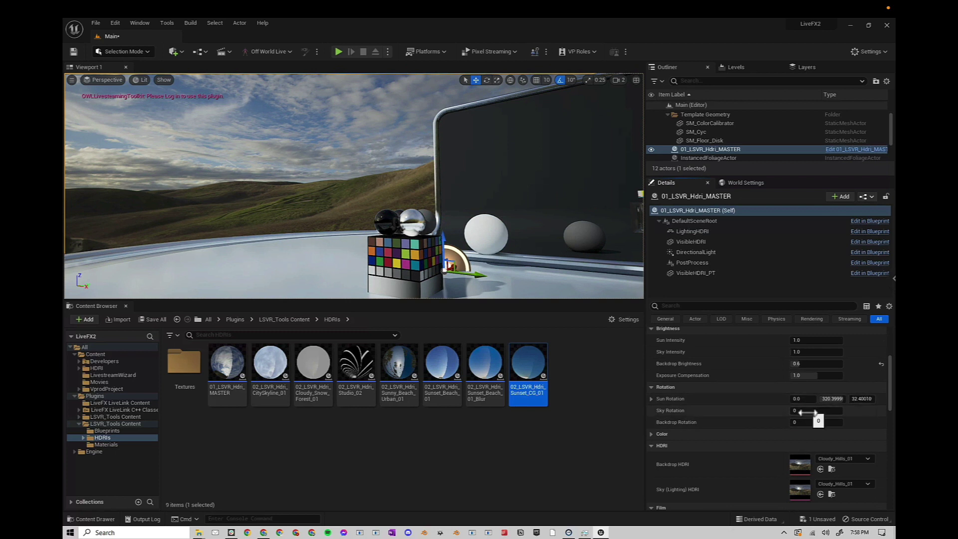
pyautogui.scroll(6, 498, 264)
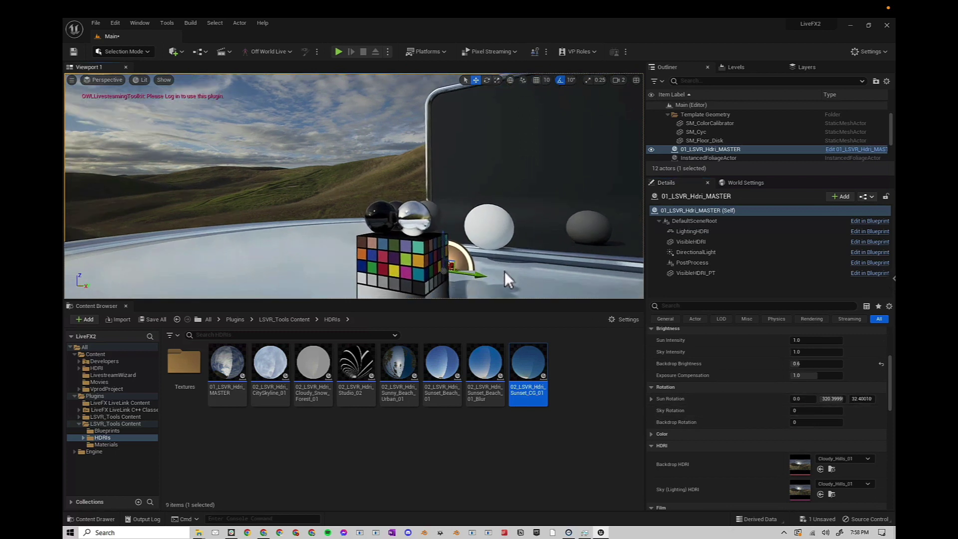
pyautogui.scroll(3, 509, 273)
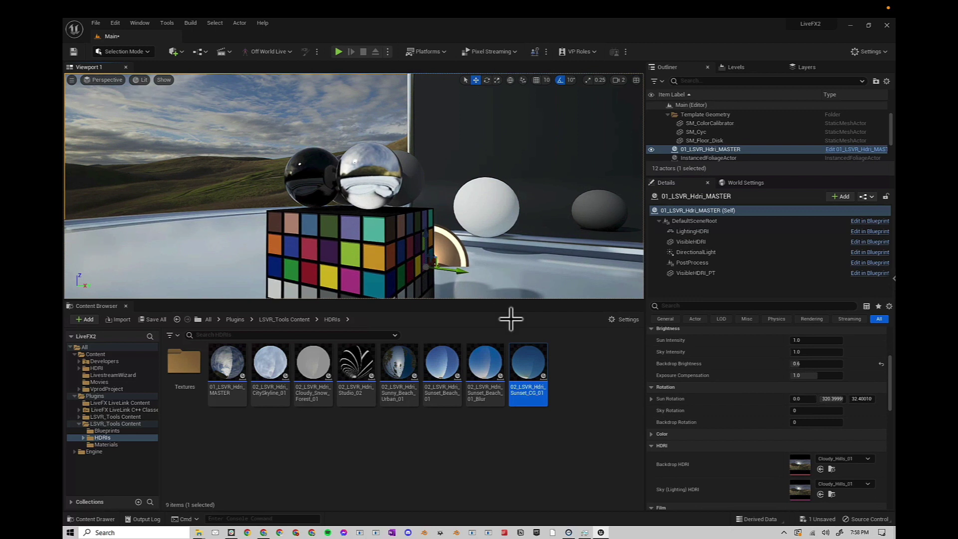
pyautogui.moveTo(809, 415); pyautogui.dragTo(814, 474)
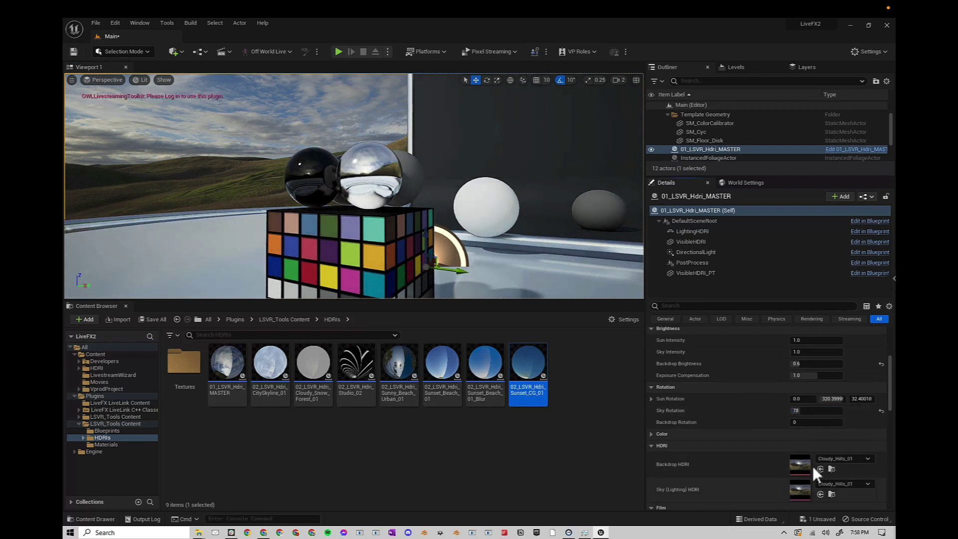
pyautogui.moveTo(803, 411)
pyautogui.mouseDown()
pyautogui.moveTo(831, 415)
pyautogui.moveTo(784, 415)
pyautogui.moveTo(801, 414)
pyautogui.mouseUp()
pyautogui.click(802, 412)
pyautogui.write('1')
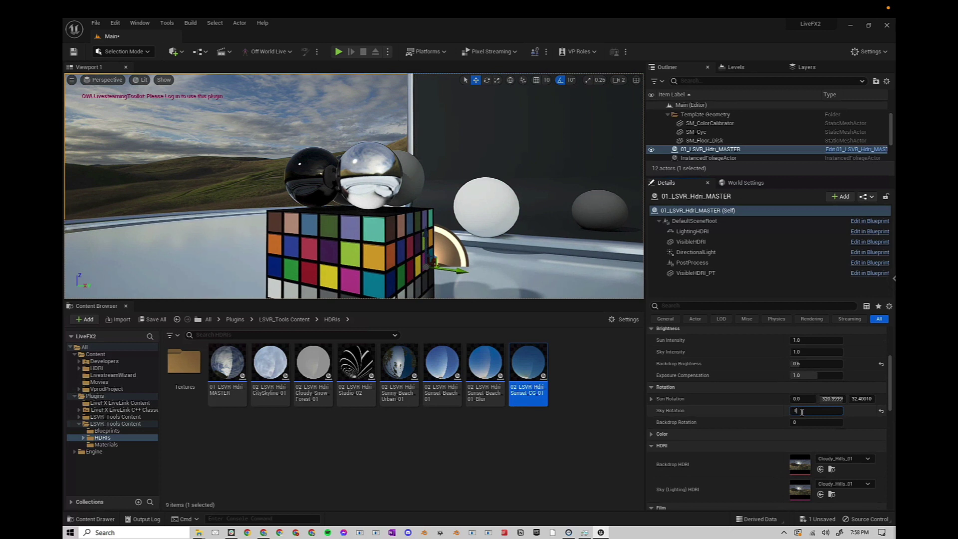
pyautogui.write('80')
pyautogui.press('Return')
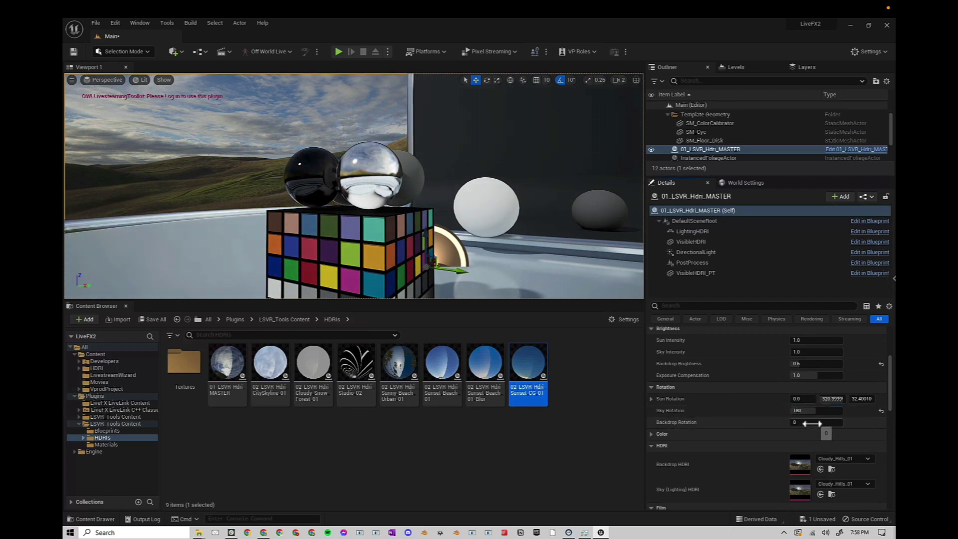
# - Set Backdrop Rotation to 180, view the hillside, then reset it to 0
pyautogui.click(812, 424)
pyautogui.write('180')
pyautogui.press('Return')
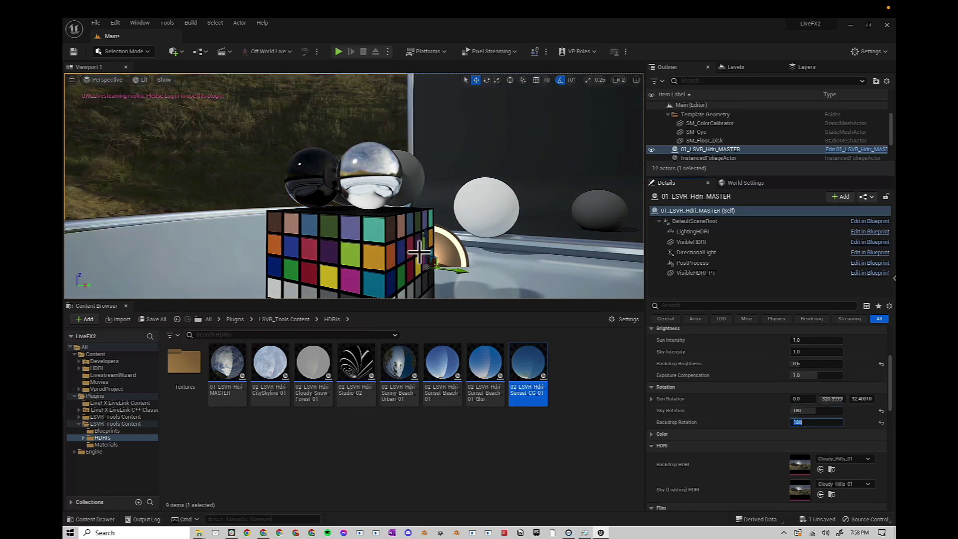
pyautogui.moveTo(327, 220); pyautogui.dragTo(334, 242, button='right')
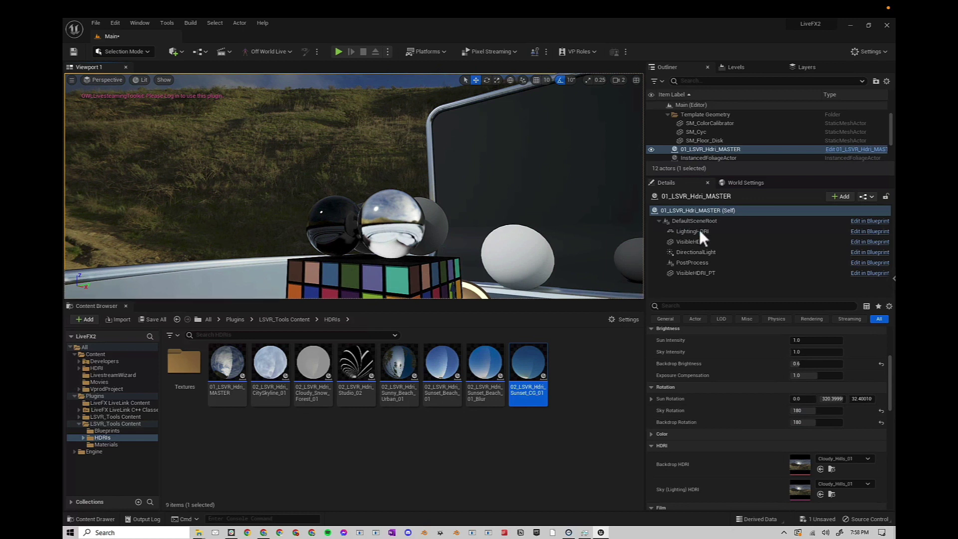
pyautogui.click(881, 423)
# - Reset Sky Rotation to 0 and drag Backdrop Rotation up to about 288
pyautogui.click(881, 411)
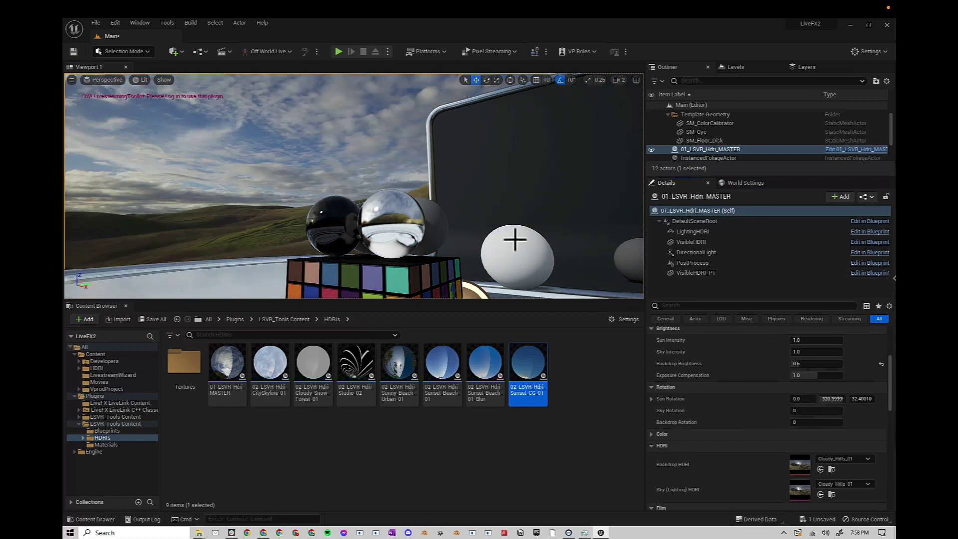
pyautogui.moveTo(515, 239); pyautogui.dragTo(544, 278, button='right')
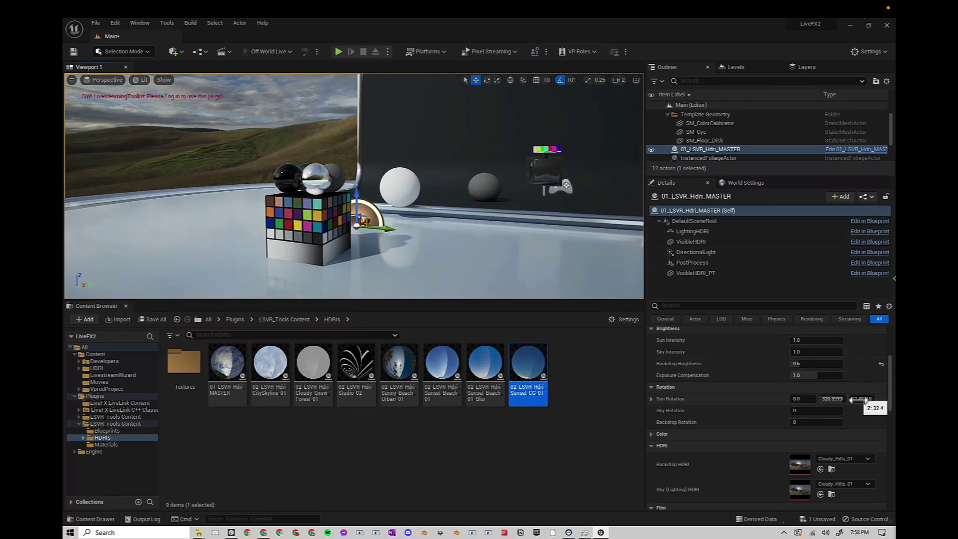
pyautogui.moveTo(794, 415); pyautogui.dragTo(848, 421)
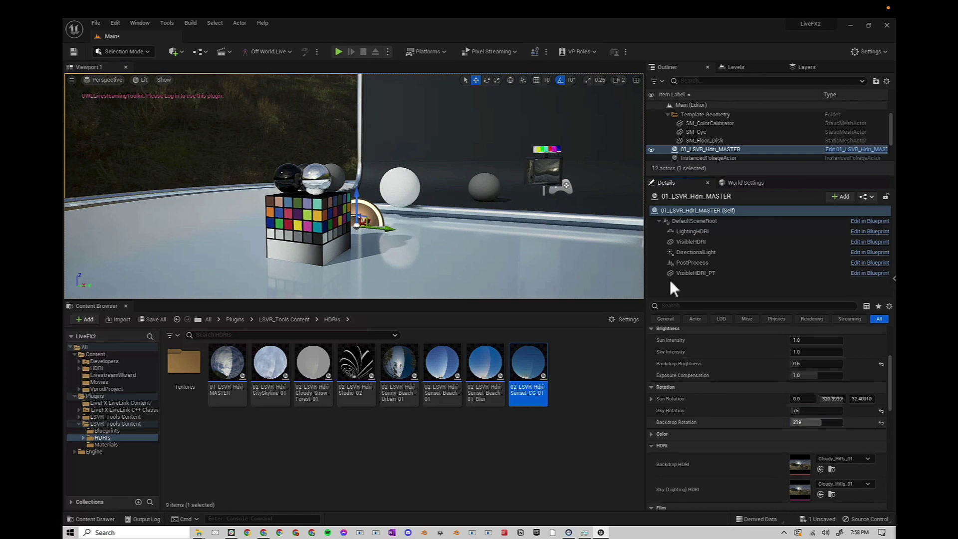
pyautogui.moveTo(544, 217); pyautogui.dragTo(551, 216)
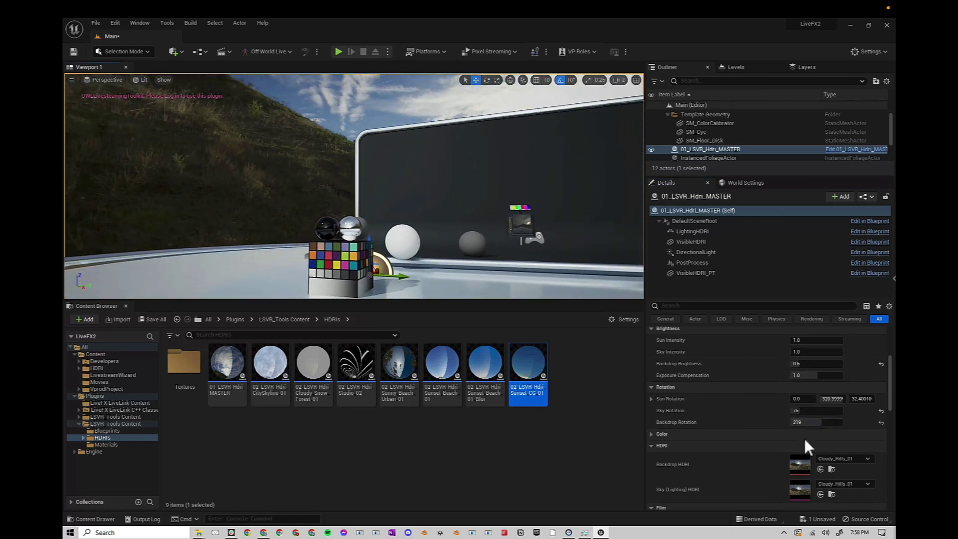
pyautogui.moveTo(804, 422); pyautogui.dragTo(818, 420)
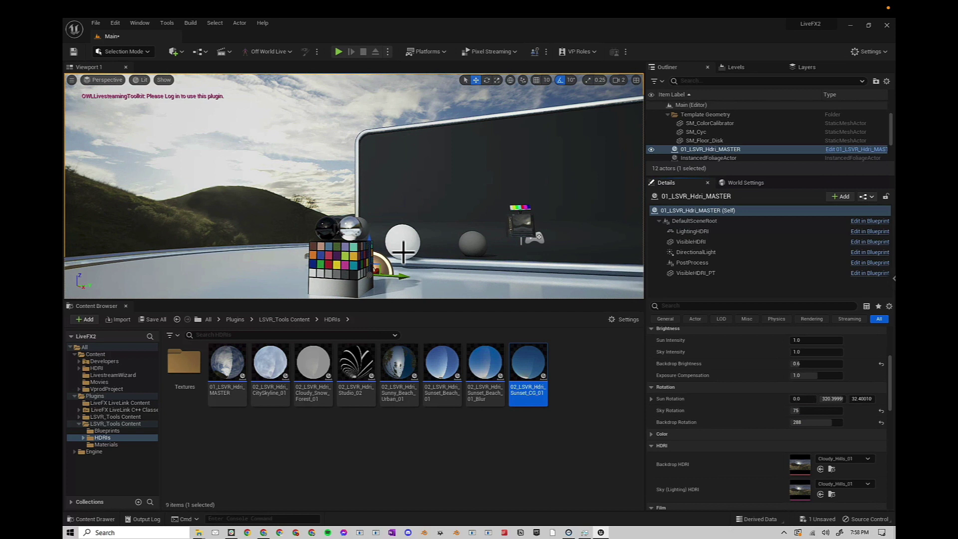
# - Set the sun's Z rotation, trying 0 and 126 before settling at 135.2
pyautogui.click(857, 399)
pyautogui.write('0')
pyautogui.press('Return')
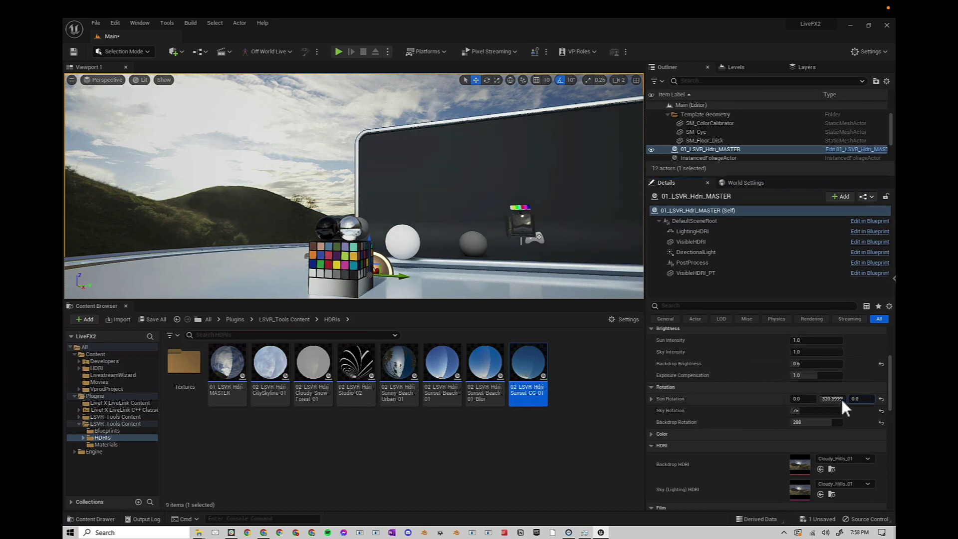
pyautogui.moveTo(845, 399); pyautogui.dragTo(845, 400)
pyautogui.moveTo(422, 201); pyautogui.dragTo(453, 286, button='right')
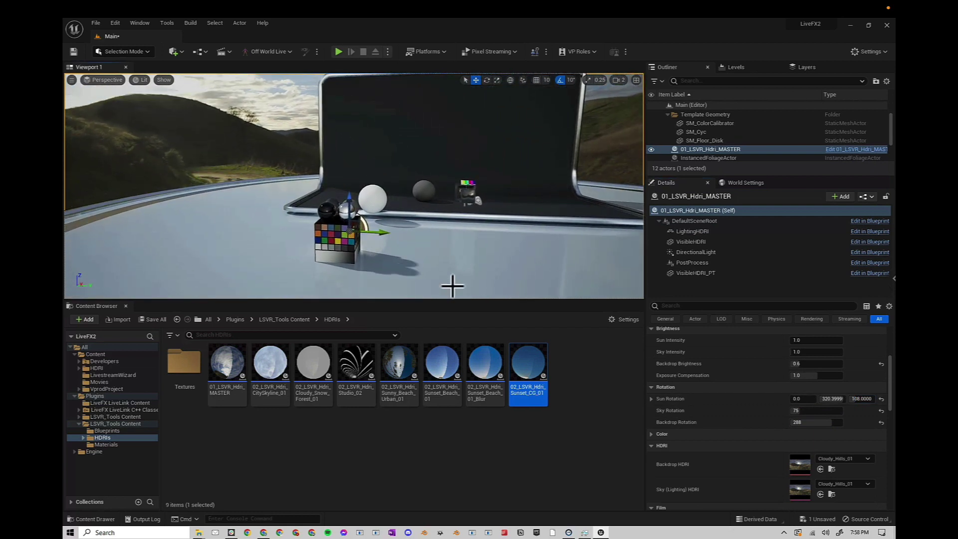
pyautogui.click(861, 399)
pyautogui.write('126')
pyautogui.press('Return')
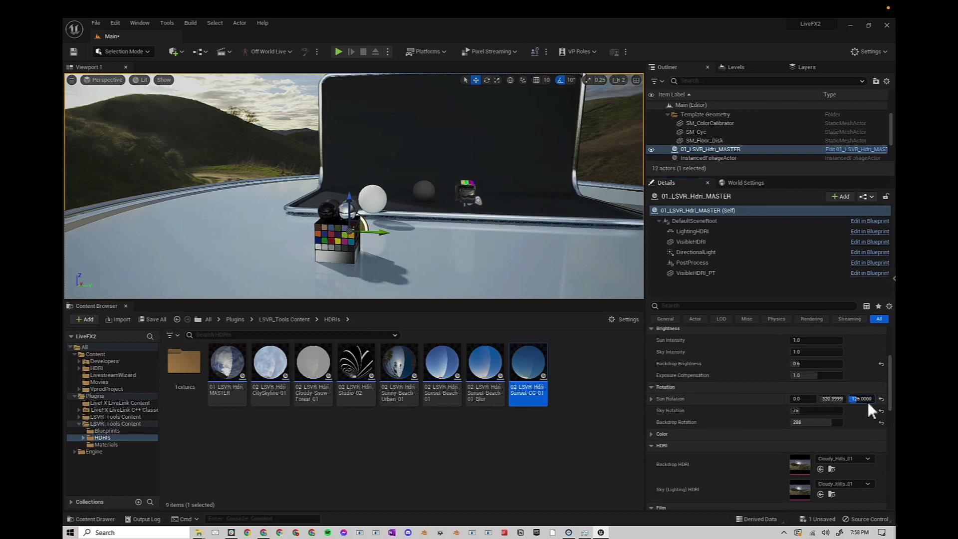
pyautogui.moveTo(867, 401)
pyautogui.mouseDown()
pyautogui.moveTo(879, 402)
pyautogui.moveTo(812, 398)
pyautogui.moveTo(885, 397)
pyautogui.moveTo(859, 402)
pyautogui.mouseUp()
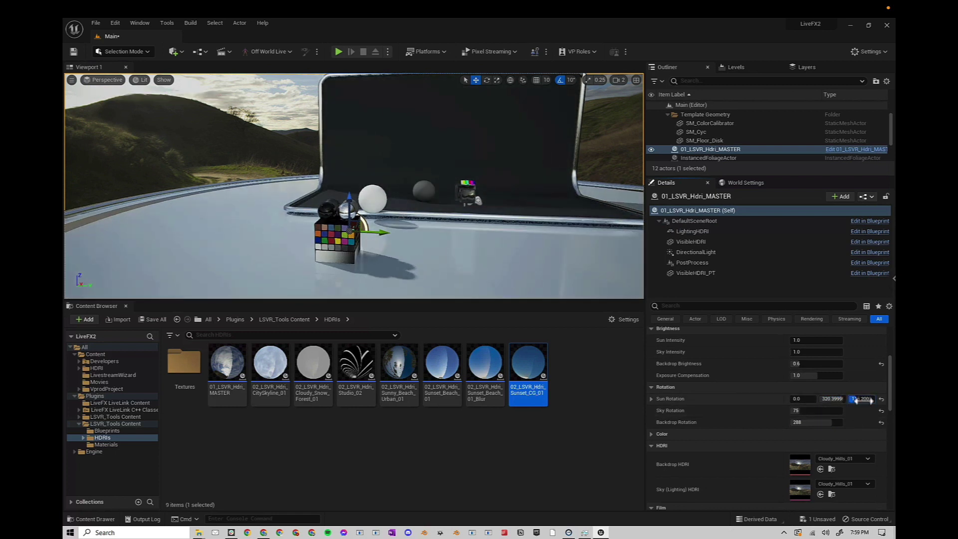
# - Set Sky Rotation to 288 to match the backdrop and open the HDRI Textures folder
pyautogui.click(818, 410)
pyautogui.write('2')
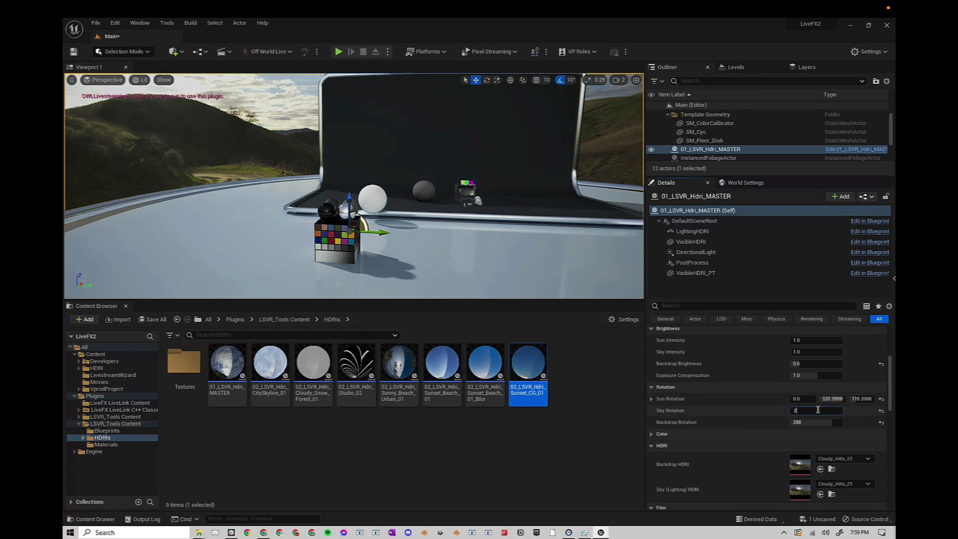
pyautogui.write('88')
pyautogui.press('Return')
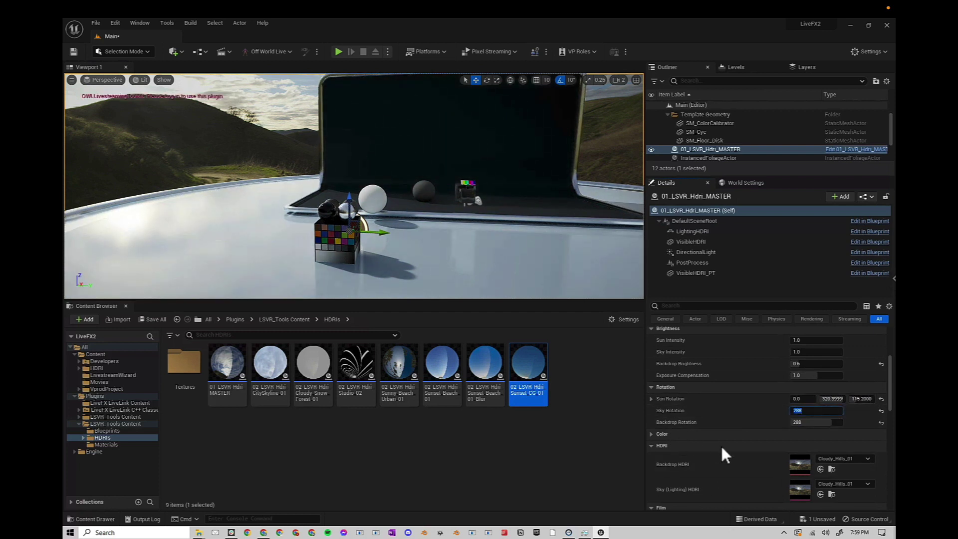
pyautogui.scroll(-3, 723, 453)
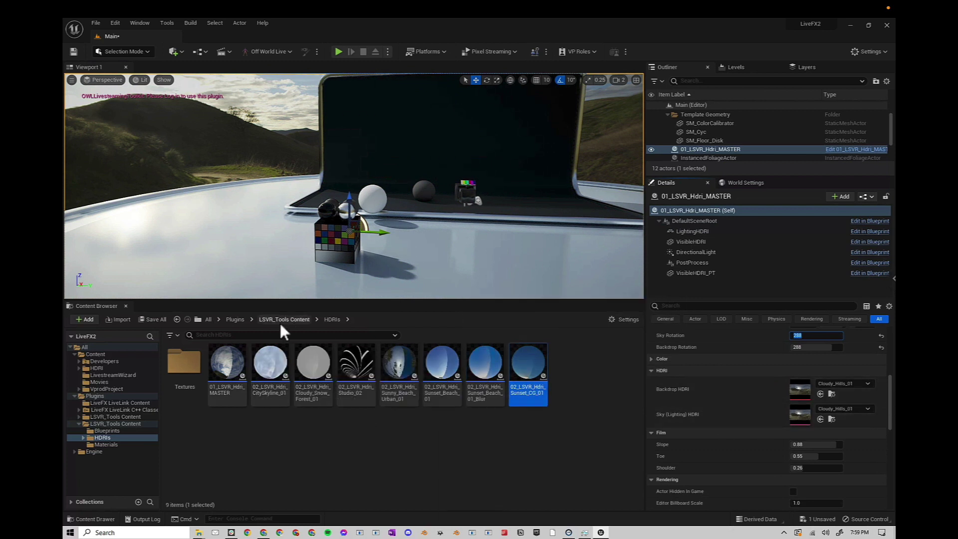
pyautogui.doubleClick(190, 355)
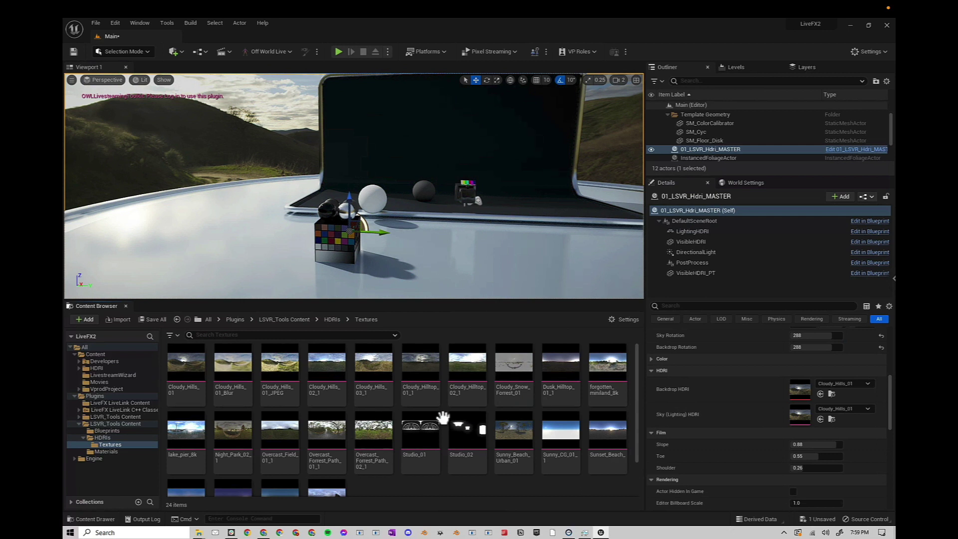
# - Assign Overcast_Forrest_Path_01_1 as both the backdrop HDRI and the sky HDRI
pyautogui.scroll(-2, 549, 389)
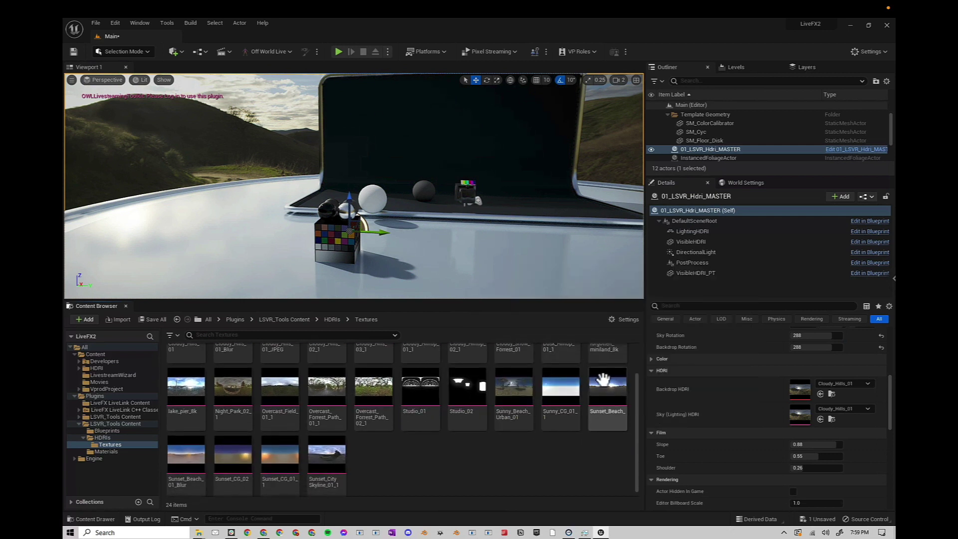
pyautogui.scroll(2, 524, 400)
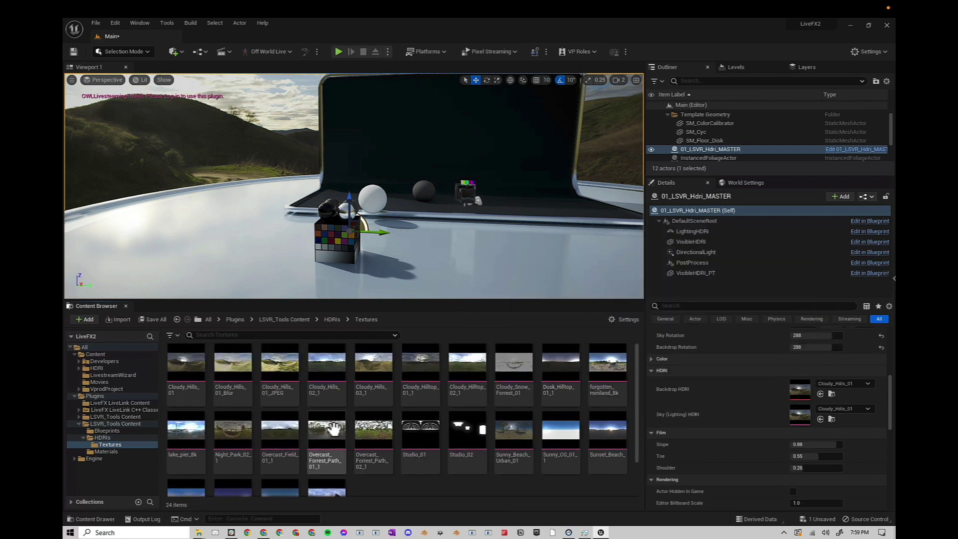
pyautogui.moveTo(332, 427)
pyautogui.moveTo(332, 427); pyautogui.dragTo(801, 392)
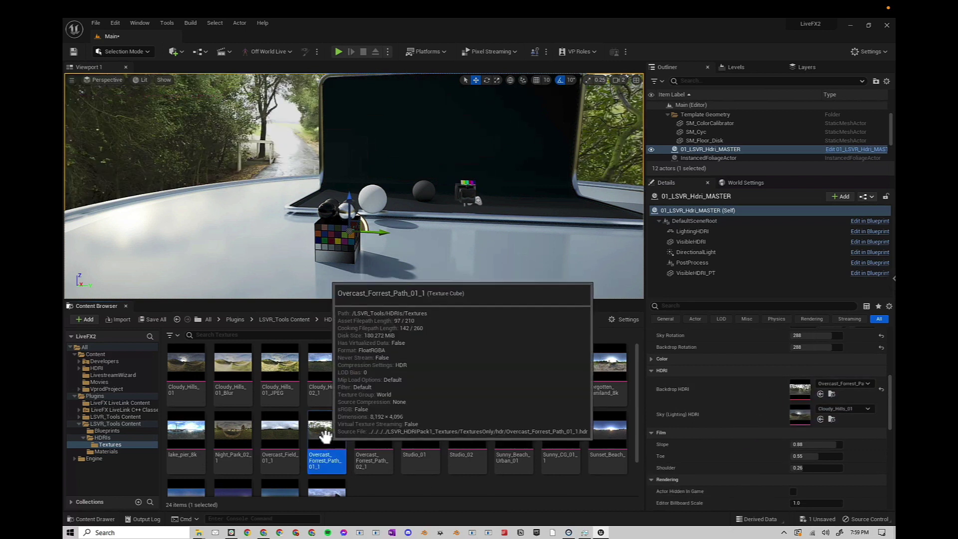
pyautogui.moveTo(341, 467); pyautogui.dragTo(797, 414)
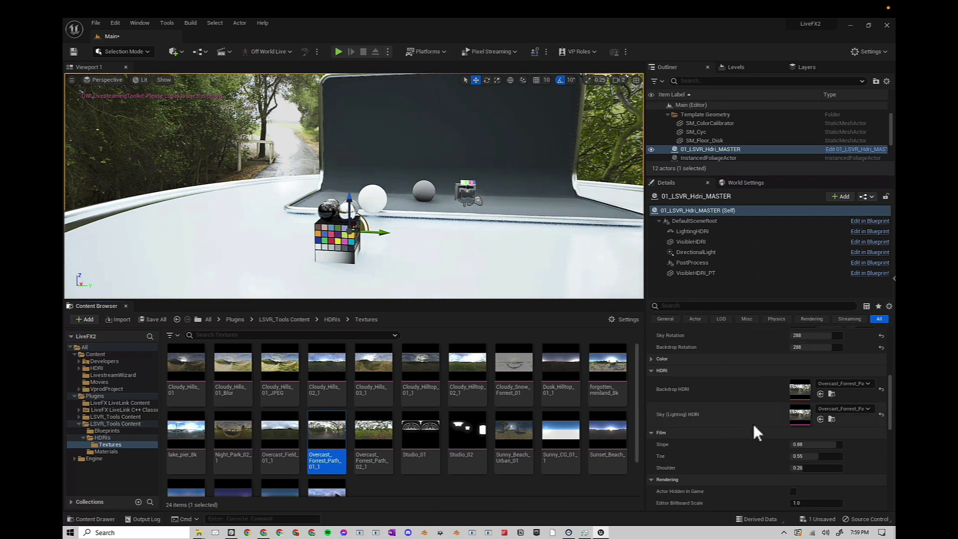
# - Lower Sky Intensity to 0.52 and raise Sun Intensity to 6.0
pyautogui.scroll(3, 752, 424)
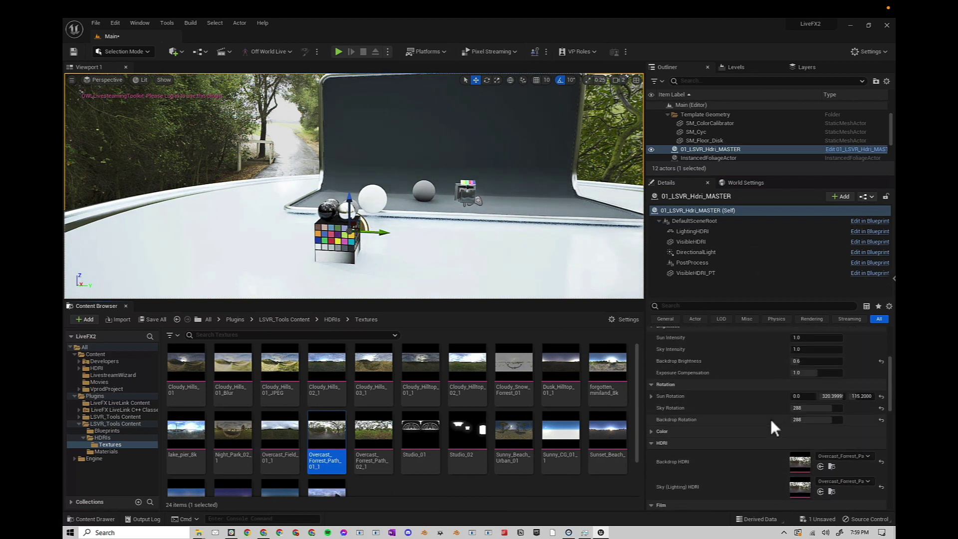
pyautogui.scroll(1, 770, 418)
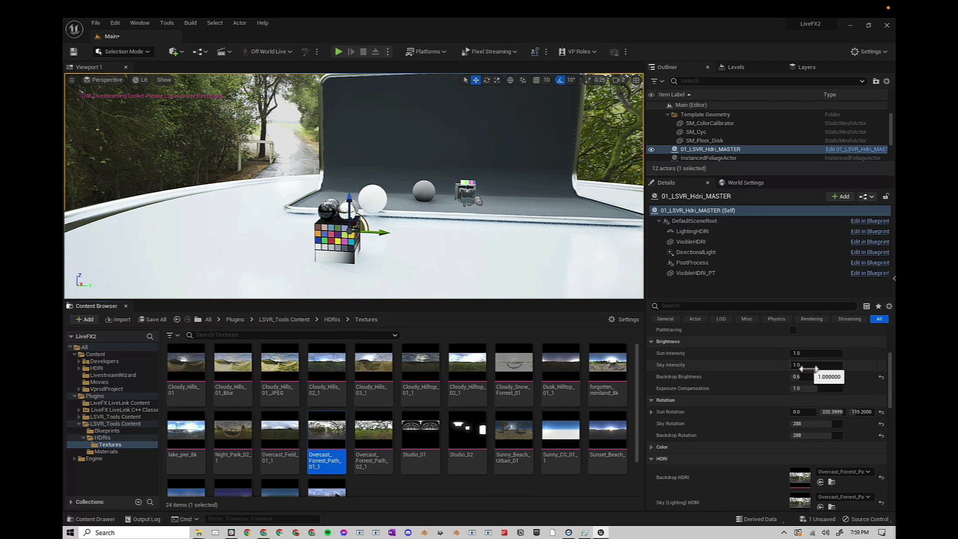
pyautogui.moveTo(809, 369); pyautogui.dragTo(802, 355)
pyautogui.click(805, 354)
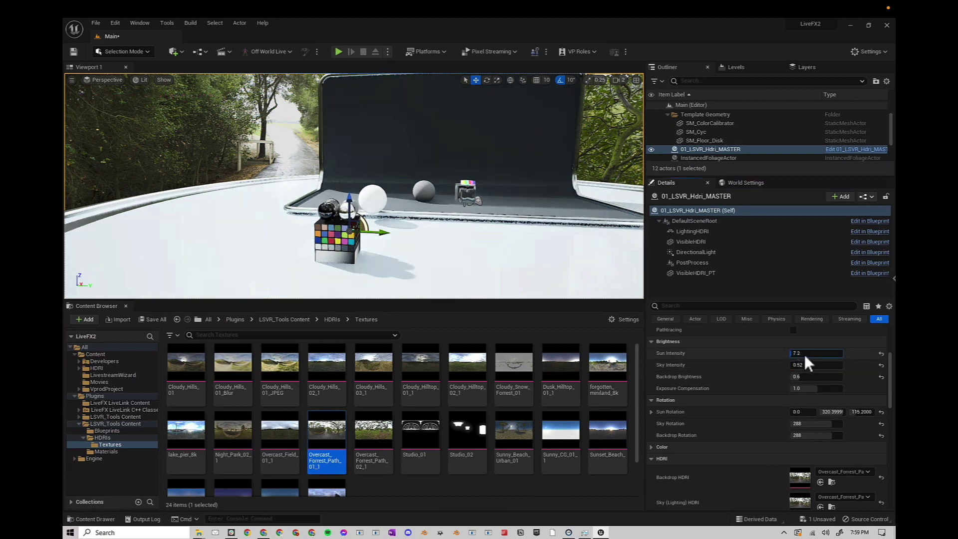
pyautogui.write('6')
pyautogui.press('Return')
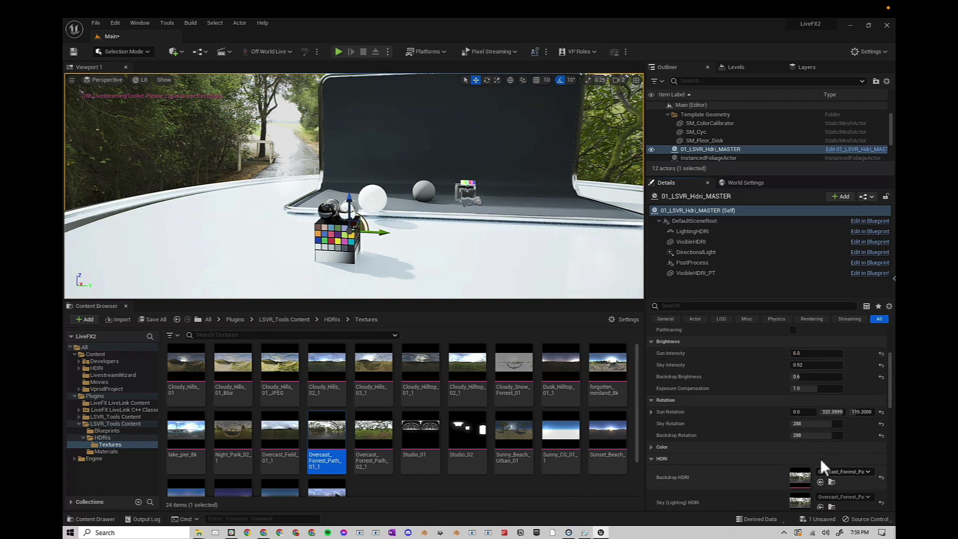
pyautogui.scroll(-1, 843, 462)
# - Reset the backdrop and sky HDRIs to Cloudy_Hills_01 and both rotations to 0
pyautogui.click(880, 459)
pyautogui.click(880, 484)
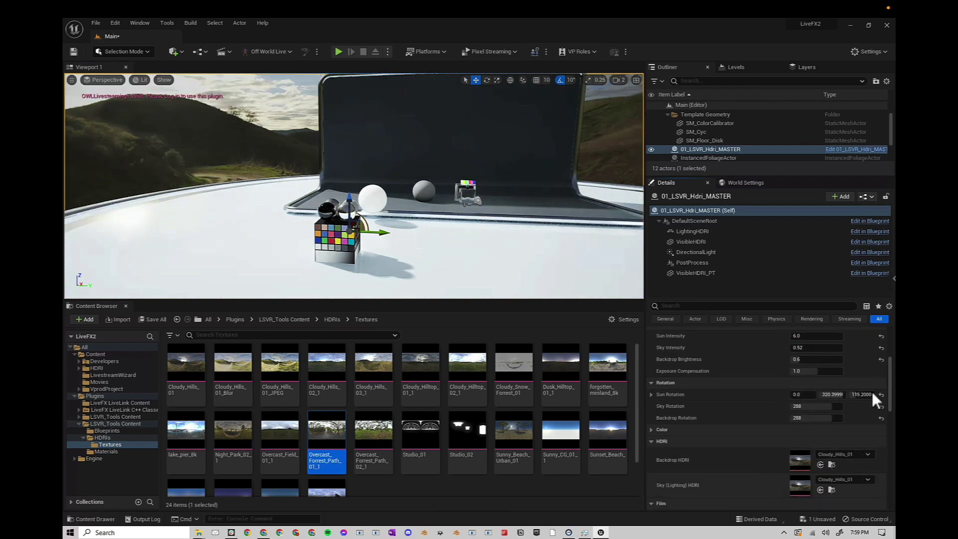
pyautogui.click(882, 419)
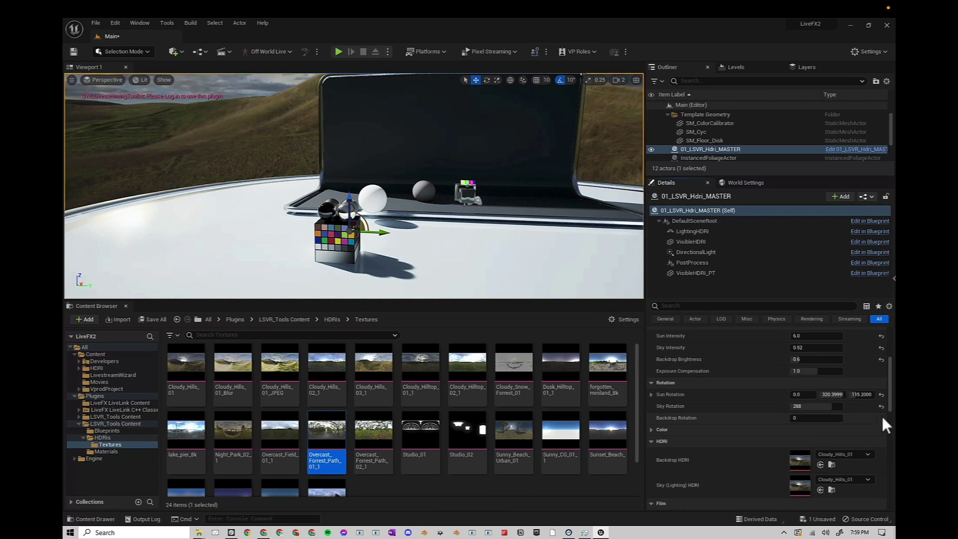
pyautogui.click(881, 406)
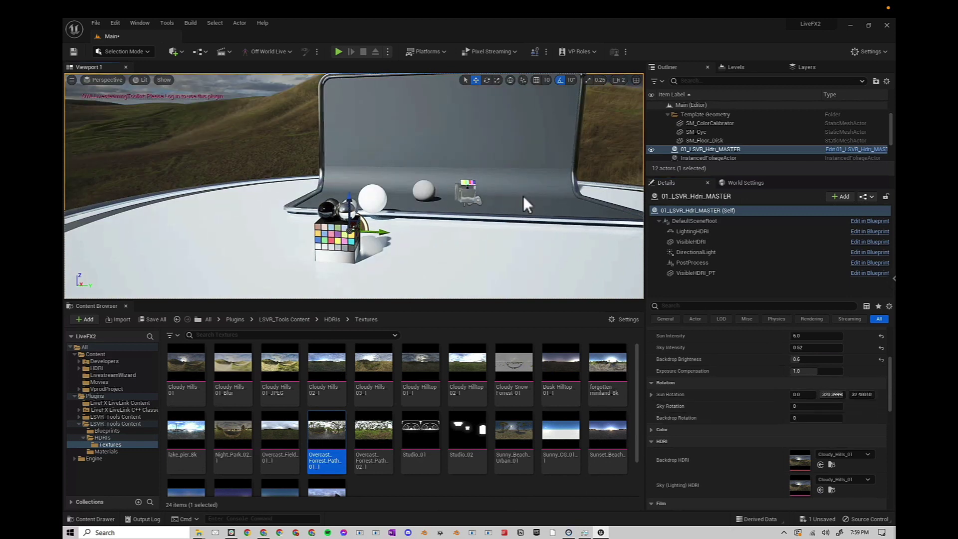
# - Lower Film Slope slightly to about 0.816
pyautogui.moveTo(523, 195); pyautogui.dragTo(595, 259, button='middle')
pyautogui.scroll(-3, 738, 408)
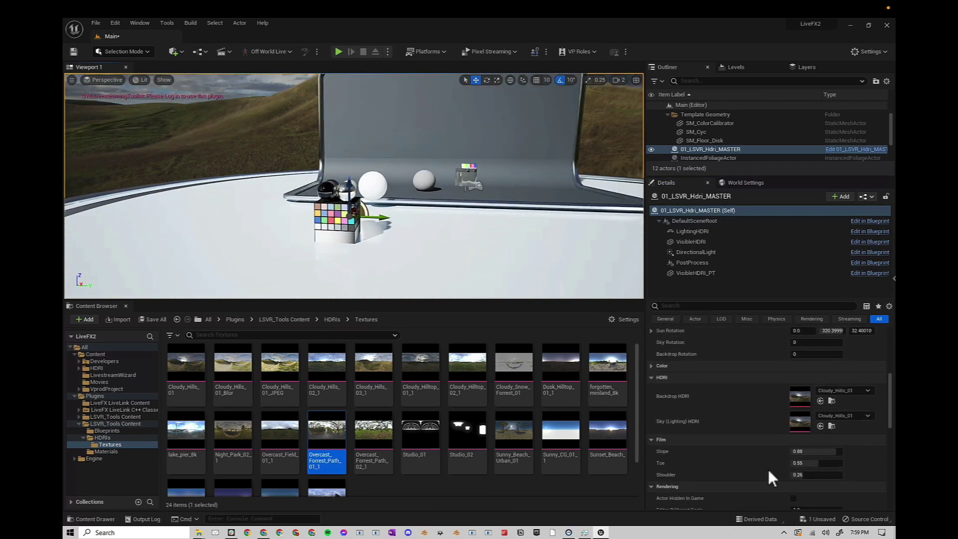
pyautogui.moveTo(820, 452)
pyautogui.mouseDown()
pyautogui.moveTo(832, 462)
pyautogui.moveTo(823, 462)
pyautogui.mouseUp()
pyautogui.moveTo(470, 133)
pyautogui.mouseDown(button='right')
pyautogui.moveTo(453, 127)
pyautogui.moveTo(477, 128)
pyautogui.mouseUp(button='right')
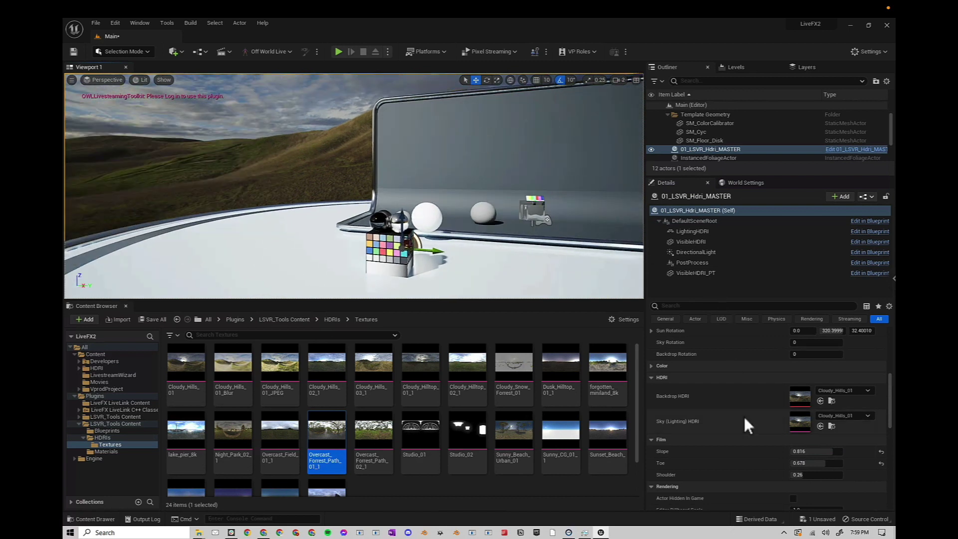
# - Reset Sun Intensity, Sky Intensity and backdrop brightness to their 1.0 defaults
pyautogui.scroll(5, 744, 416)
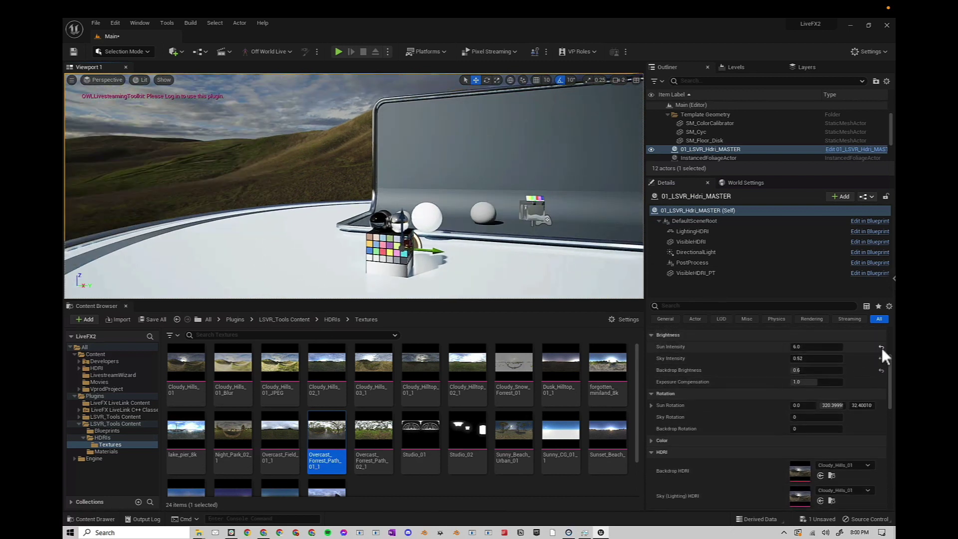
pyautogui.click(881, 346)
pyautogui.click(881, 358)
pyautogui.click(881, 369)
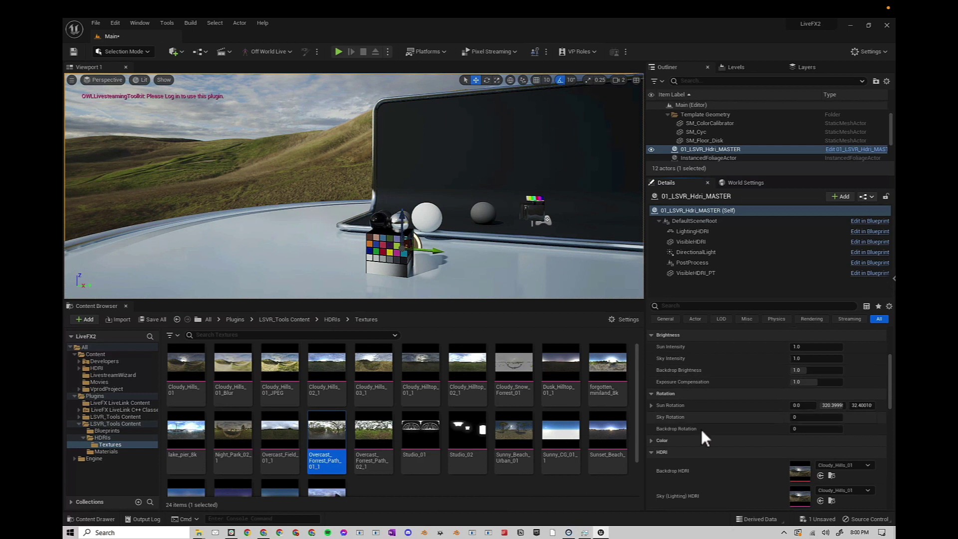
# - Collapse the Film settings and expand the Color section
pyautogui.scroll(-5, 701, 430)
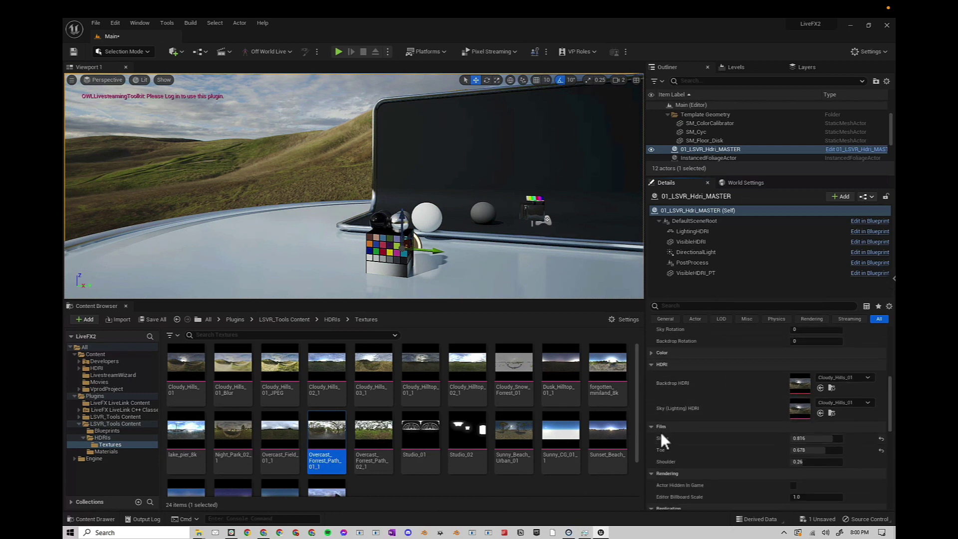
pyautogui.click(680, 426)
pyautogui.click(652, 353)
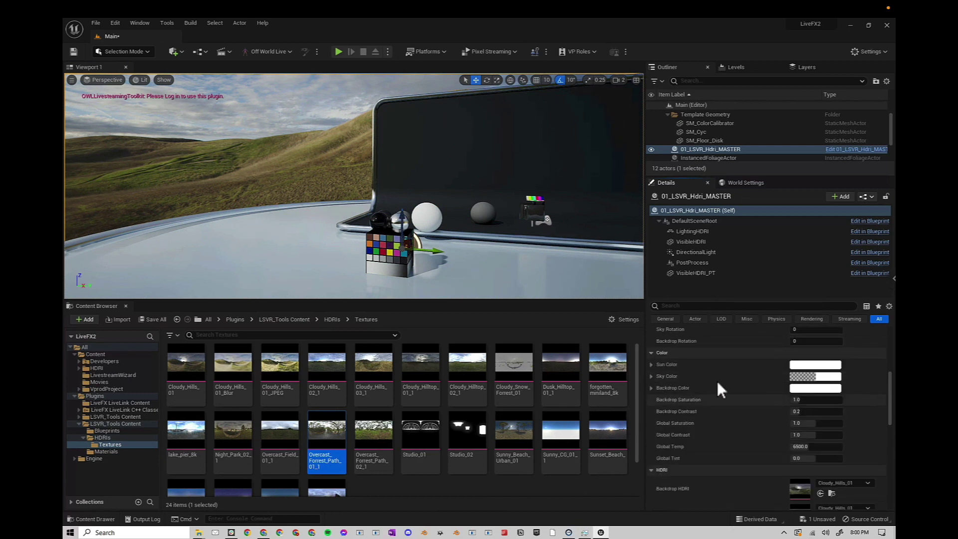
# - Orbit and dolly the camera toward the colour-chart cube and reference spheres
pyautogui.moveTo(456, 176); pyautogui.dragTo(463, 188, button='right')
pyautogui.scroll(6, 463, 188)
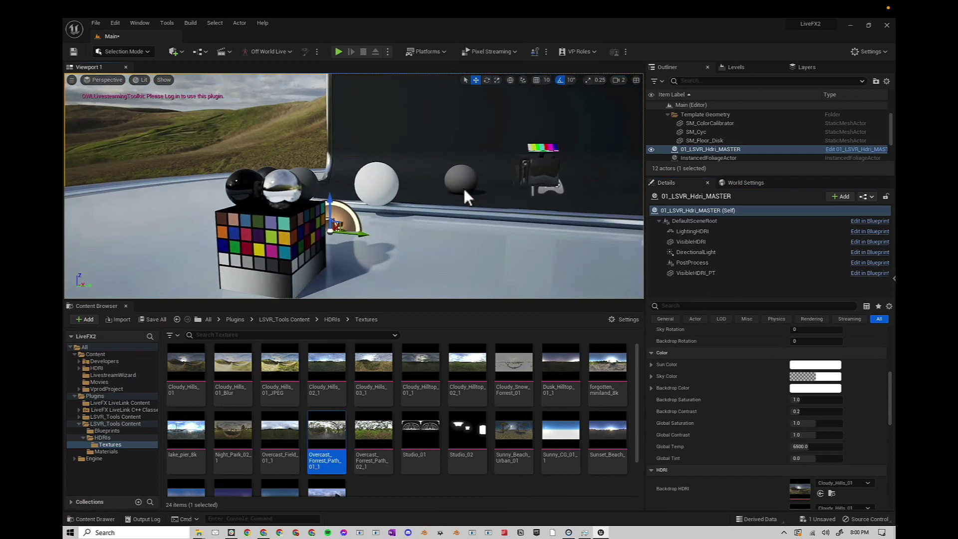
pyautogui.scroll(5, 442, 175)
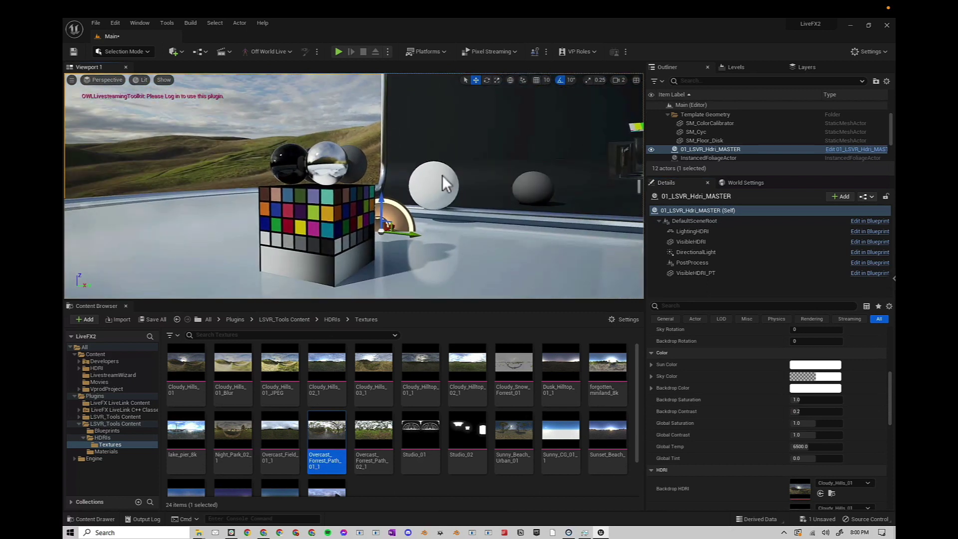
pyautogui.scroll(-2, 443, 176)
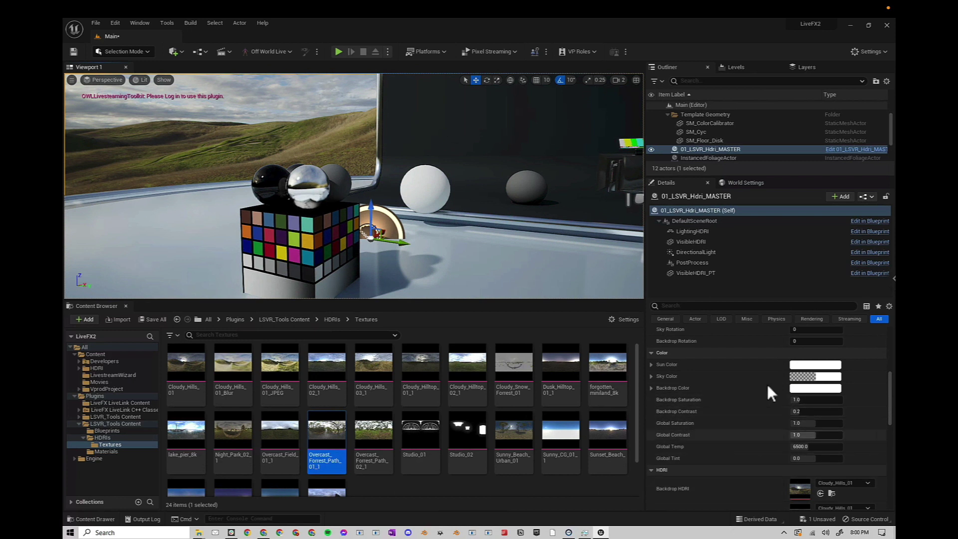
pyautogui.scroll(1, 779, 379)
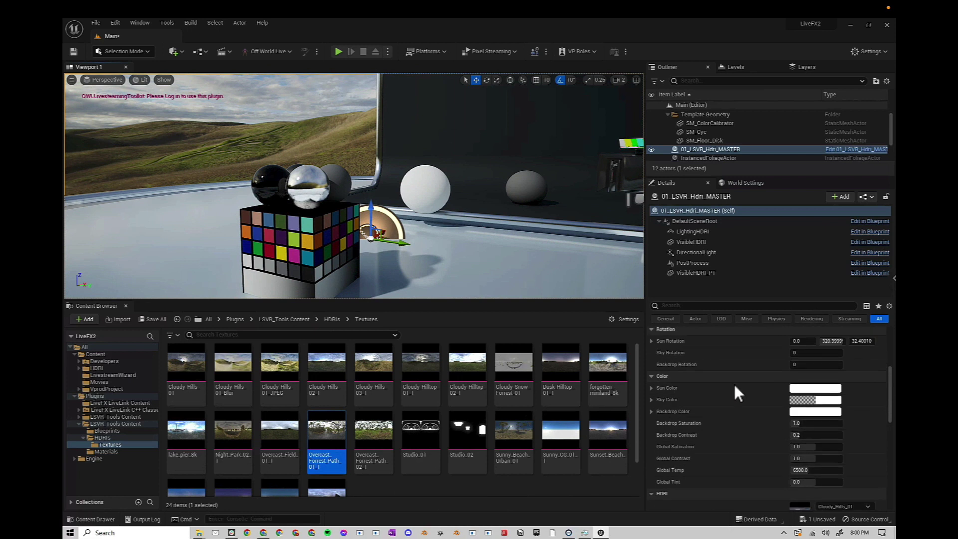
pyautogui.scroll(1, 806, 383)
# - Preview a pink Sun Color (FFC7EF) in the Color Picker
pyautogui.scroll(-1, 733, 373)
pyautogui.click(814, 388)
pyautogui.click(693, 363)
# - Confirm a lighter pink Sun Color and tint the Sky Color light blue
pyautogui.moveTo(693, 364)
pyautogui.mouseDown()
pyautogui.moveTo(690, 349)
pyautogui.moveTo(688, 358)
pyautogui.mouseUp()
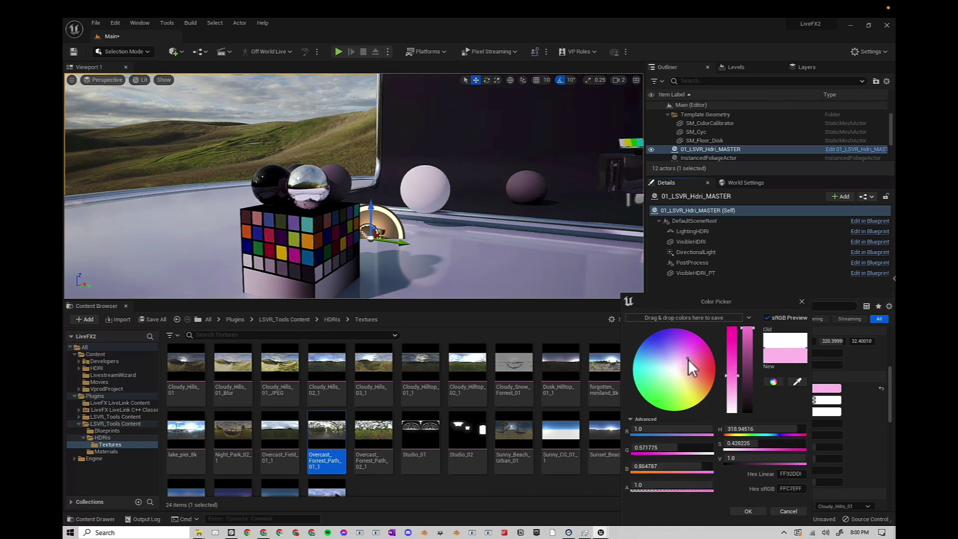
pyautogui.click(755, 510)
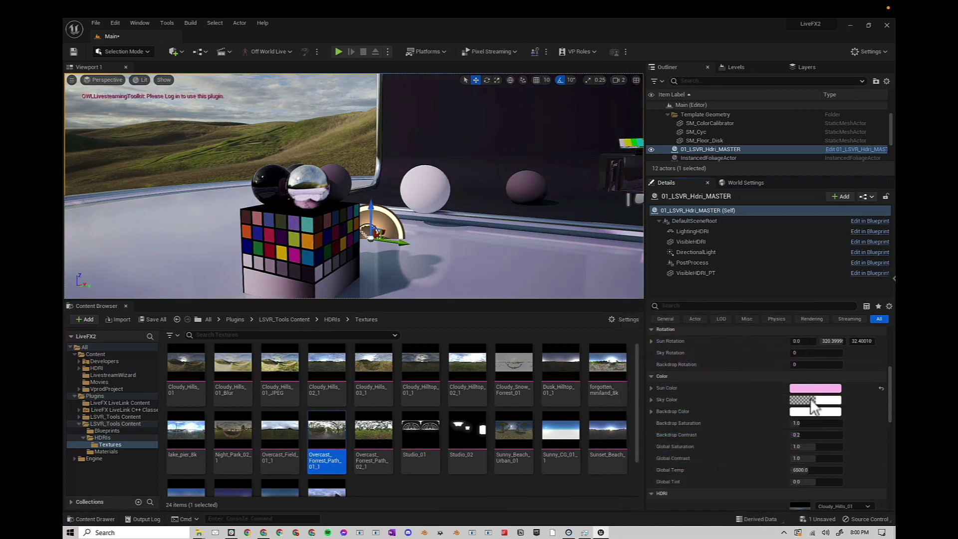
pyautogui.click(824, 401)
pyautogui.moveTo(690, 370)
pyautogui.mouseDown()
pyautogui.moveTo(695, 358)
pyautogui.moveTo(649, 355)
pyautogui.moveTo(692, 357)
pyautogui.moveTo(683, 360)
pyautogui.mouseUp()
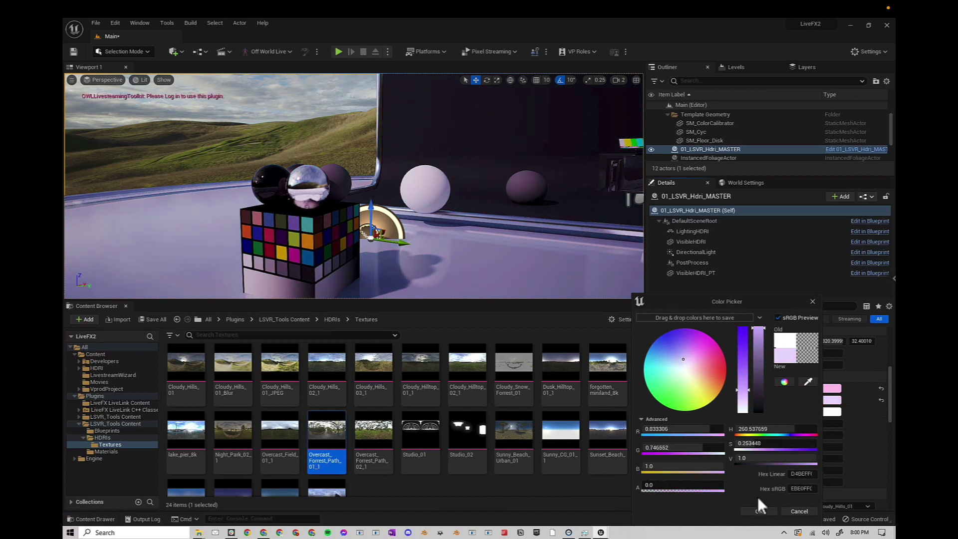
pyautogui.click(759, 511)
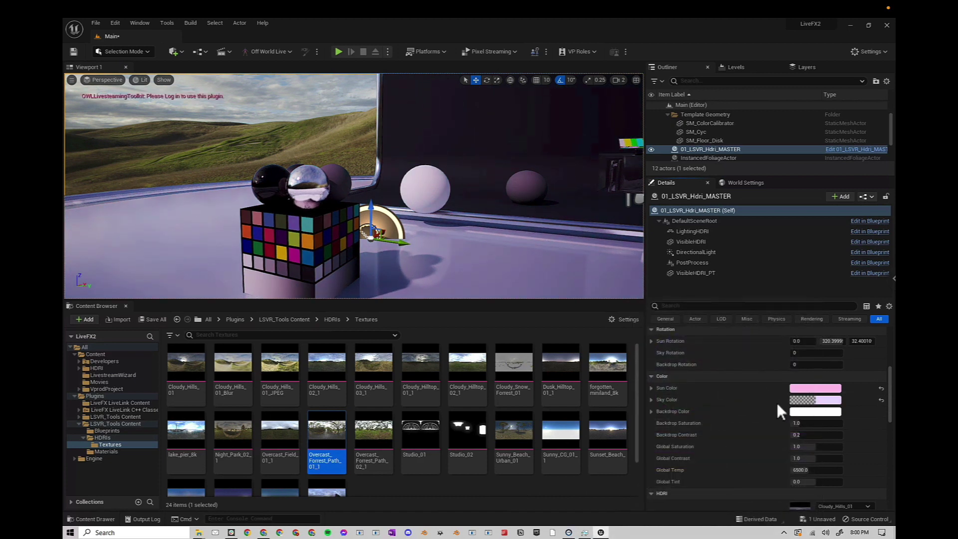
# - Tint the Backdrop Color pink and confirm it
pyautogui.click(812, 411)
pyautogui.moveTo(709, 363); pyautogui.dragTo(670, 352)
pyautogui.moveTo(521, 216); pyautogui.dragTo(418, 199)
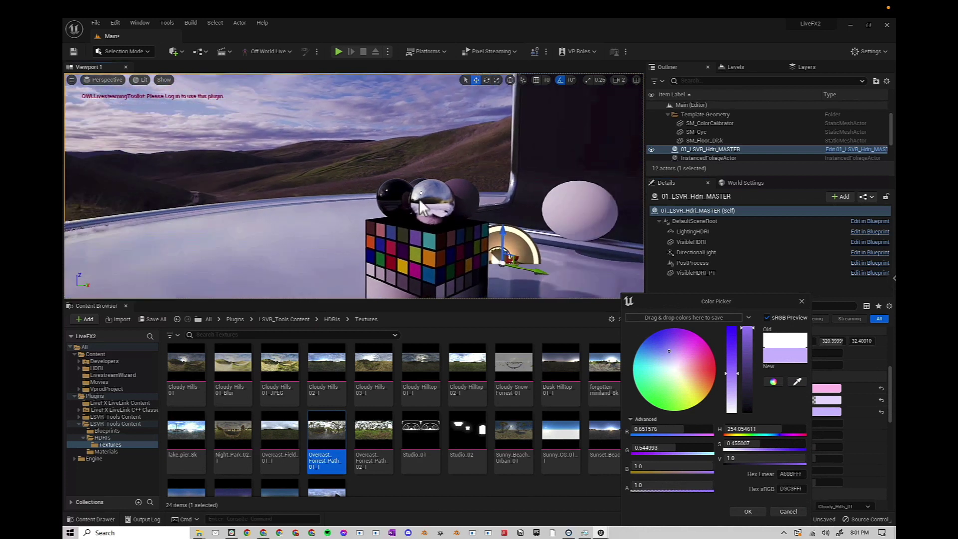
pyautogui.moveTo(418, 198); pyautogui.dragTo(402, 193, button='right')
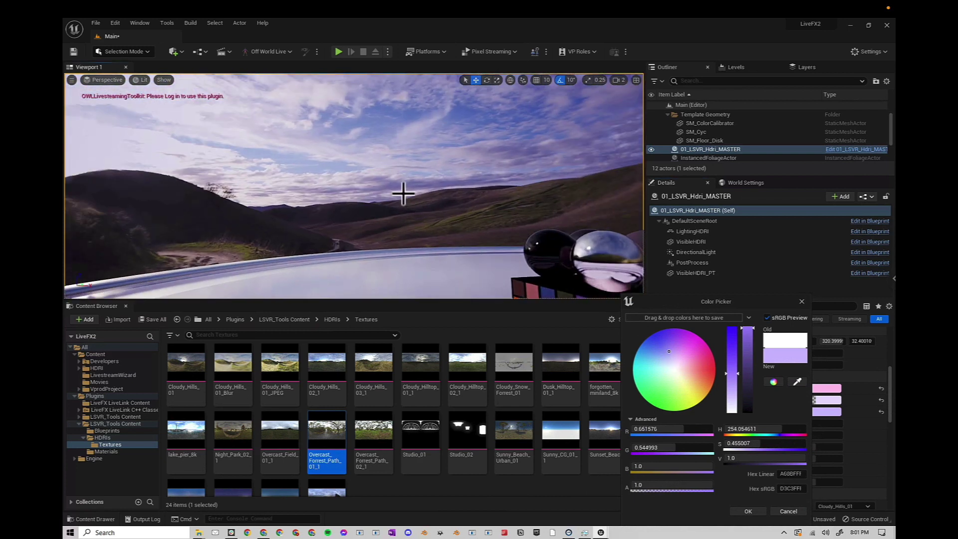
pyautogui.click(749, 511)
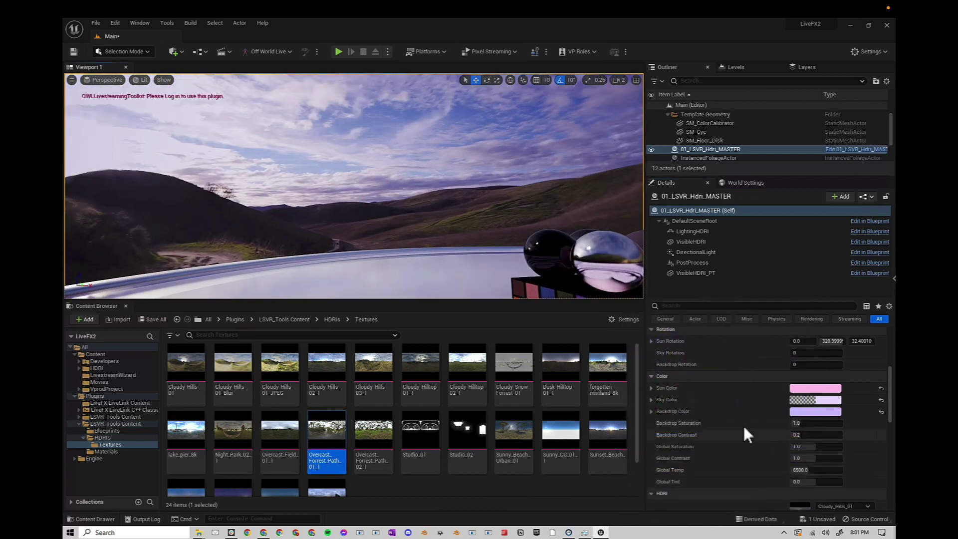
# - Reset the Sun, Backdrop and Sky Colors back to white
pyautogui.click(881, 388)
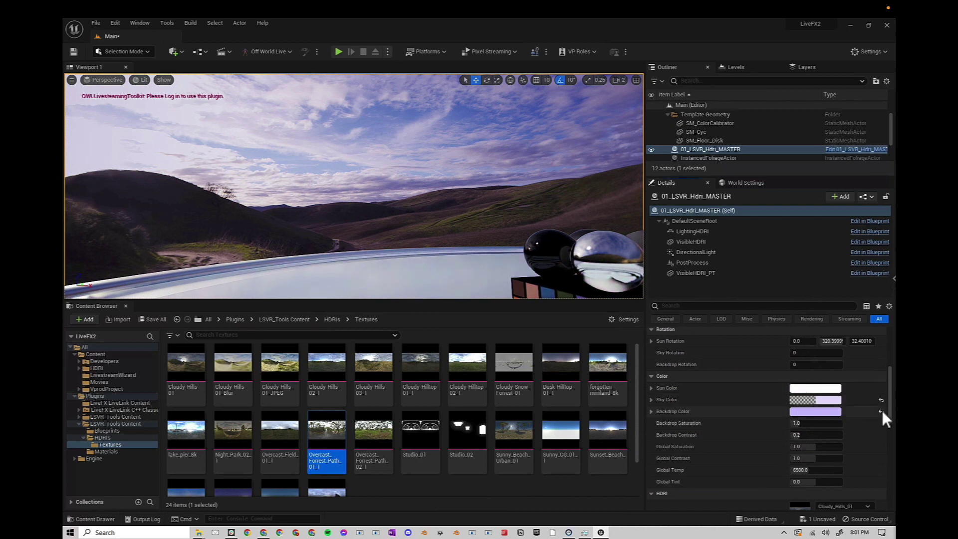
pyautogui.click(881, 411)
pyautogui.click(881, 399)
# - Try Backdrop Saturation at 0.96, then reset it to 1.0
pyautogui.moveTo(814, 429); pyautogui.dragTo(841, 436)
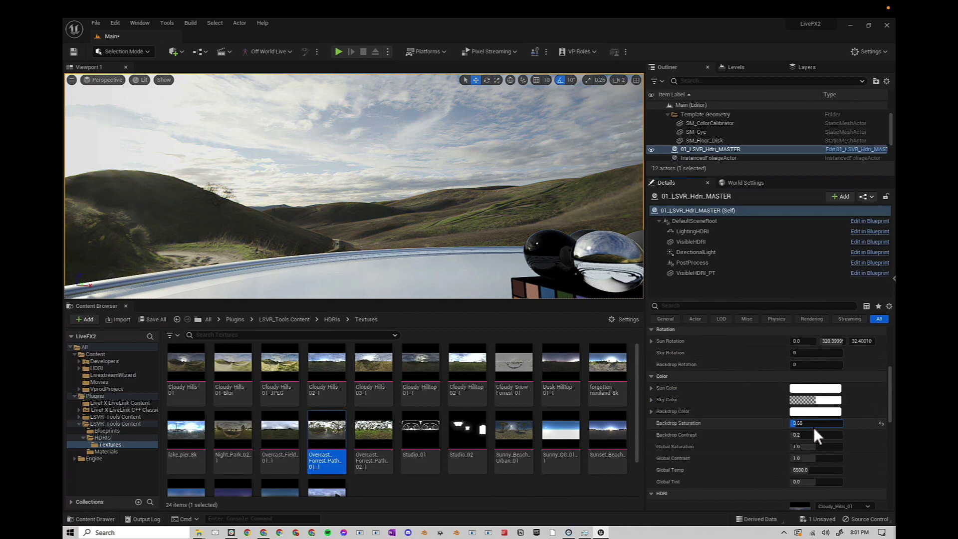
pyautogui.write('0.96')
pyautogui.press('Return')
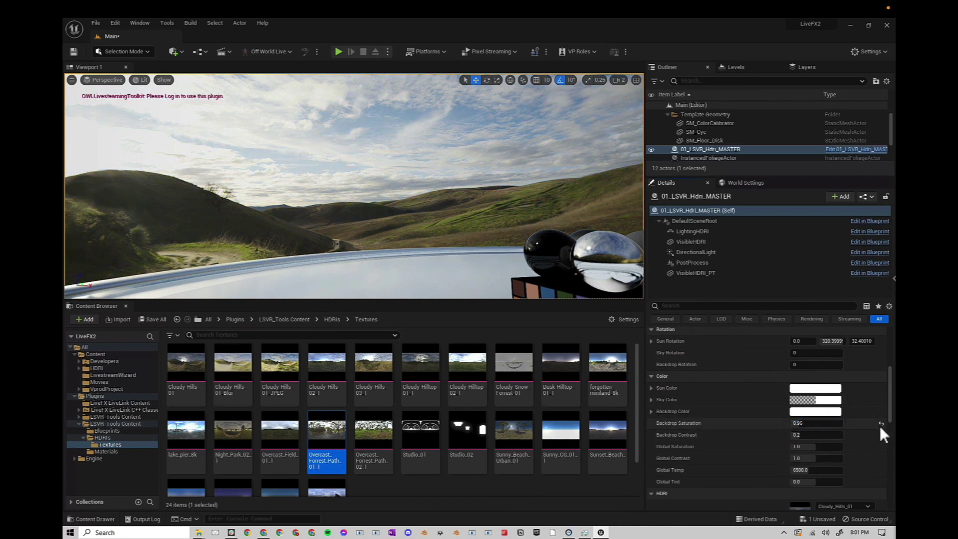
pyautogui.click(881, 424)
# - Try Backdrop Contrast 0.152 and raise Global Saturation to 1.216
pyautogui.moveTo(828, 435); pyautogui.dragTo(812, 437)
pyautogui.press('Return')
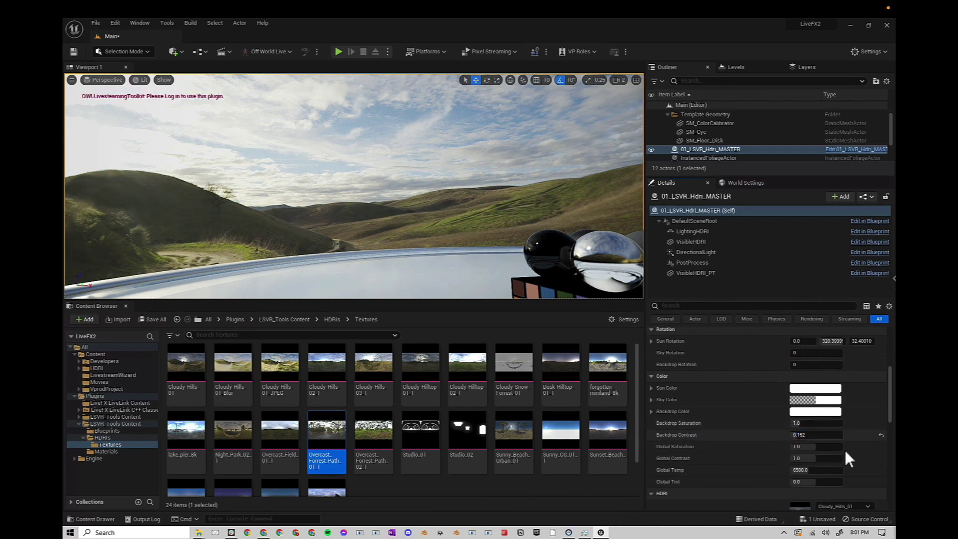
pyautogui.moveTo(821, 447); pyautogui.dragTo(828, 445)
pyautogui.moveTo(543, 275); pyautogui.dragTo(607, 273, button='right')
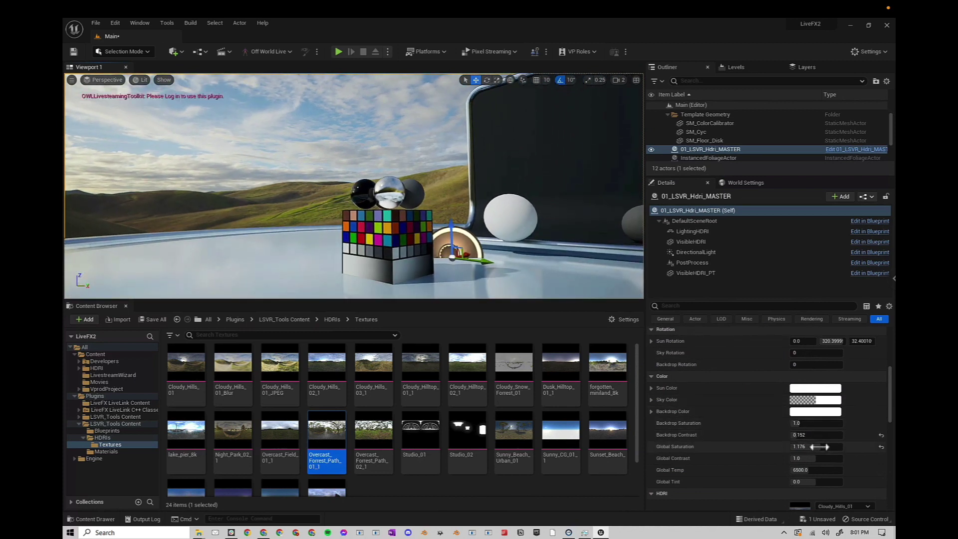
pyautogui.moveTo(819, 446); pyautogui.dragTo(845, 457)
# - Reset Backdrop Contrast to 0.2 and Global Saturation and Global Contrast to 1.0
pyautogui.click(880, 435)
pyautogui.click(881, 446)
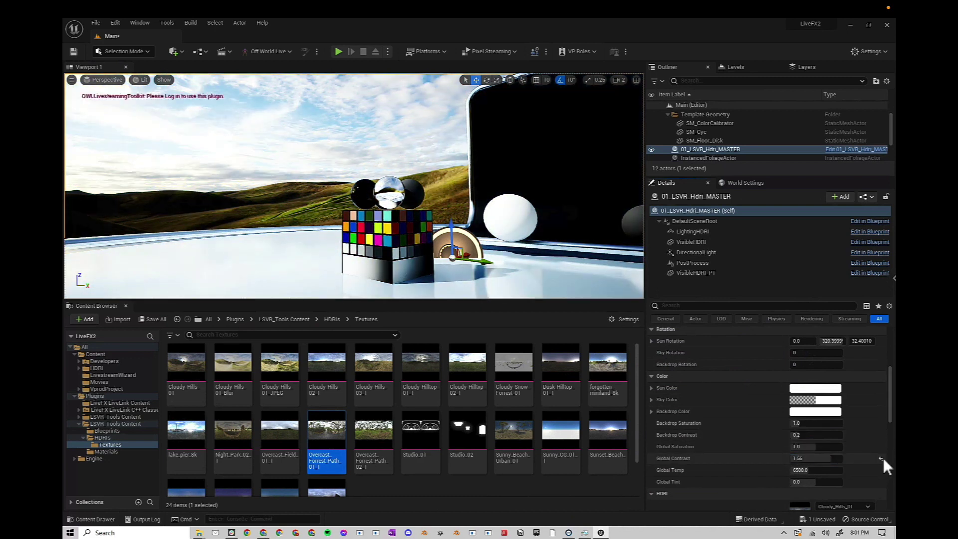
pyautogui.click(881, 458)
# - Preview Global Temp at 2072, restore it to 6500, and nudge Global Tint
pyautogui.click(805, 470)
pyautogui.write('2072')
pyautogui.press('Return')
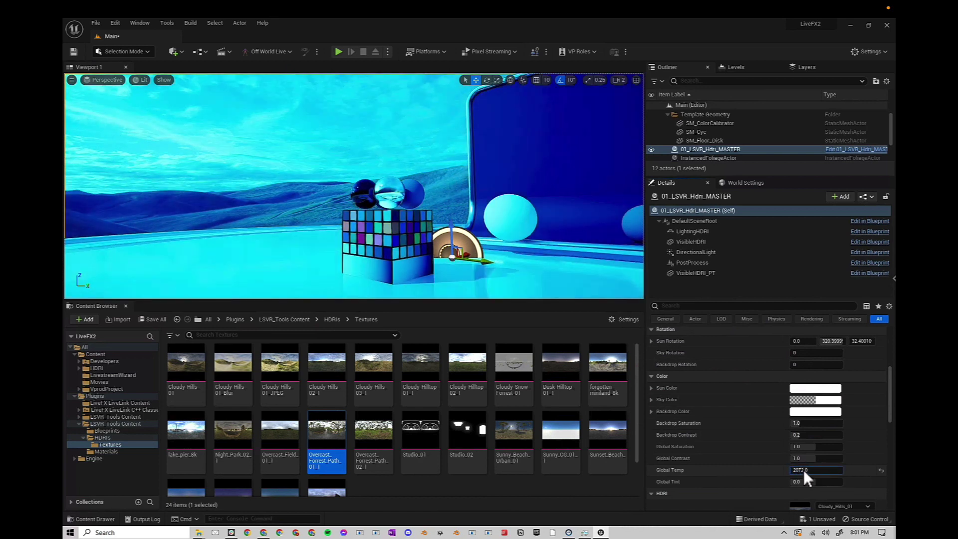
pyautogui.click(882, 469)
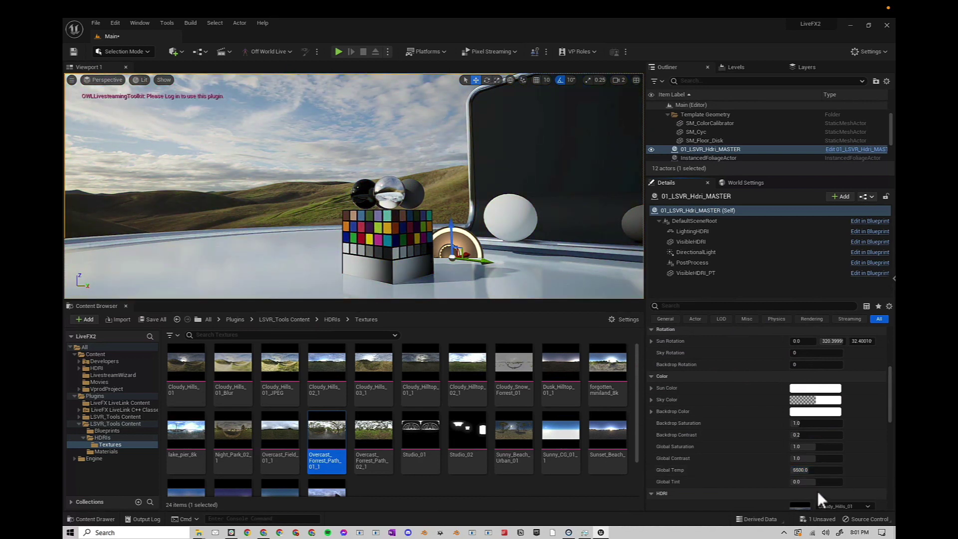
pyautogui.moveTo(827, 485); pyautogui.dragTo(824, 485)
pyautogui.scroll(-6, 729, 463)
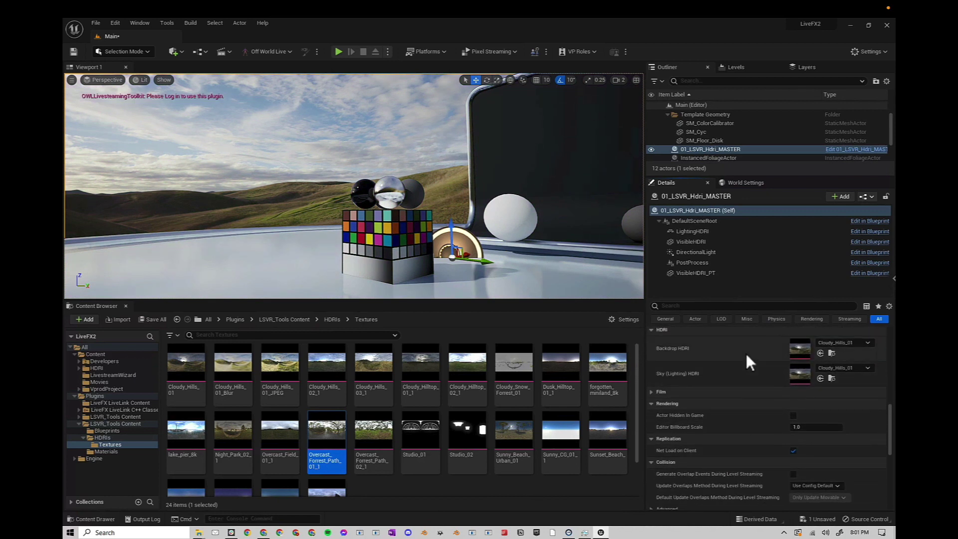
# - From LSVR_Tools Content, open Blueprints and drag 02_LSVR_Sky_Green into the viewport
pyautogui.scroll(10, 747, 356)
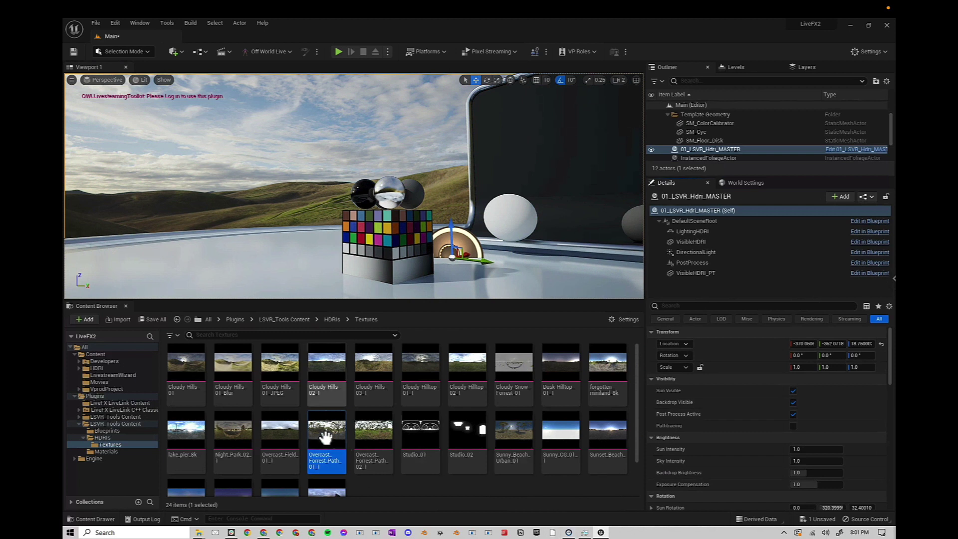
pyautogui.click(297, 320)
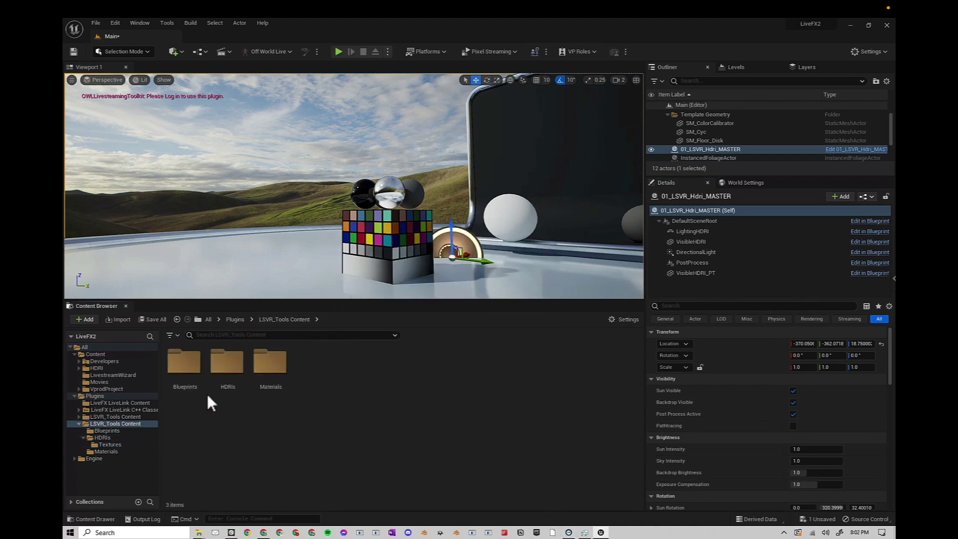
pyautogui.doubleClick(185, 362)
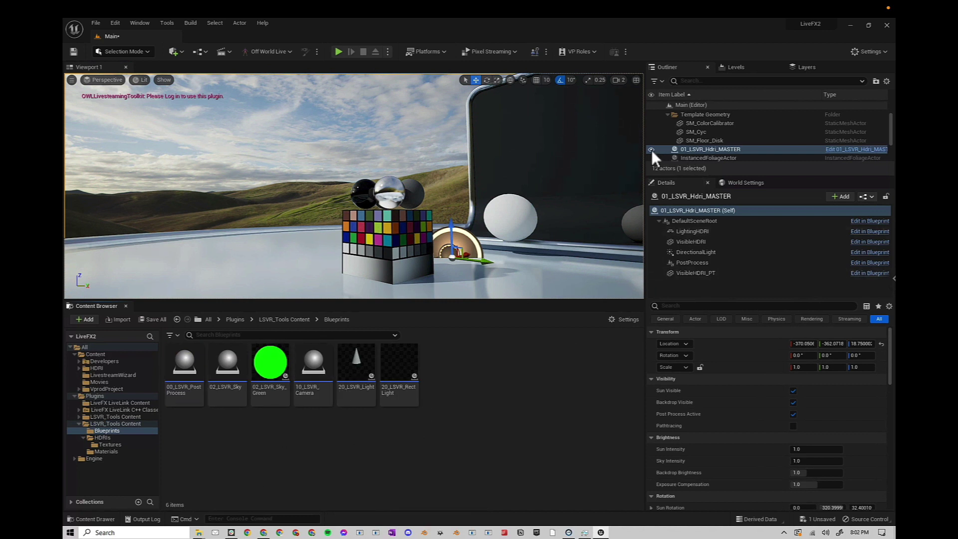
pyautogui.moveTo(270, 364); pyautogui.dragTo(328, 261)
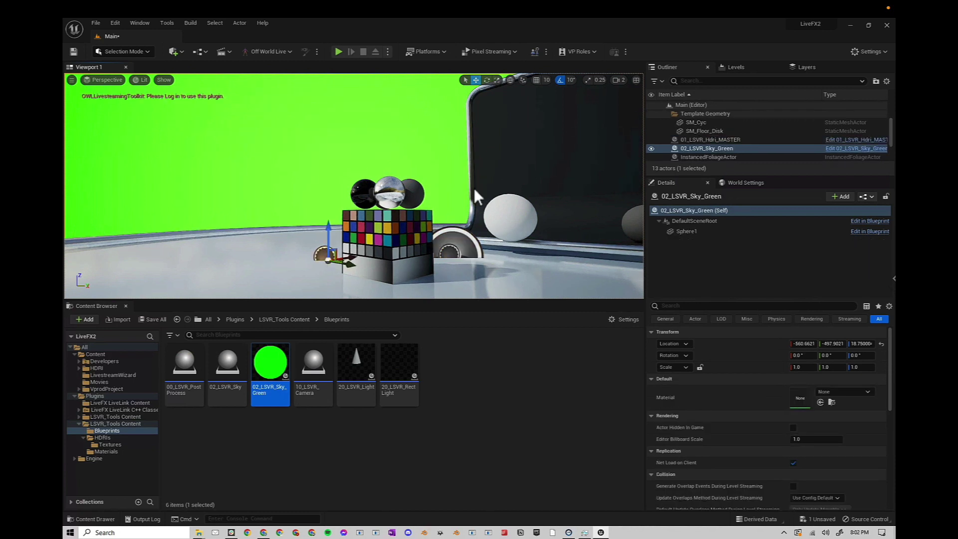
# - Orbit and move the camera around the scene to view the green sky backdrop
pyautogui.moveTo(474, 188); pyautogui.dragTo(534, 198, button='right')
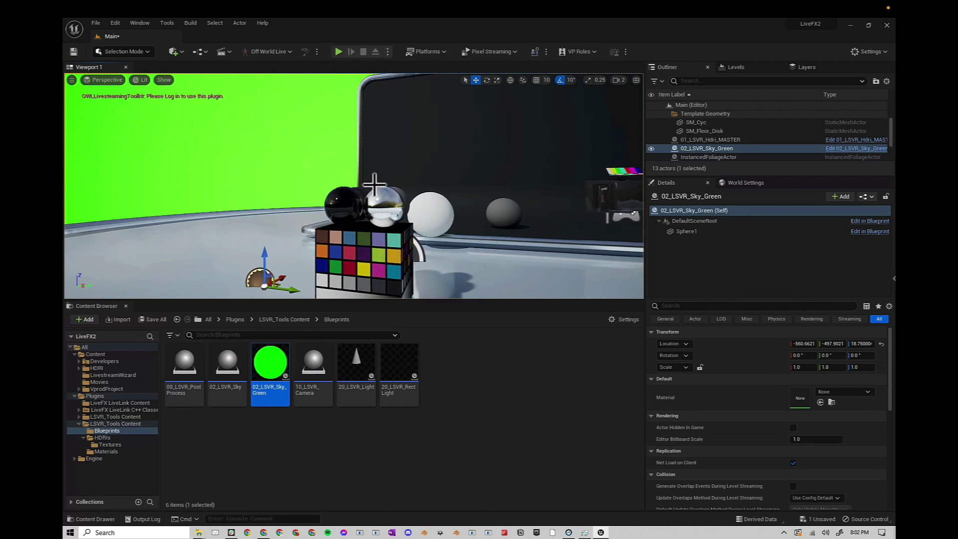
pyautogui.moveTo(364, 189); pyautogui.dragTo(428, 188, button='right')
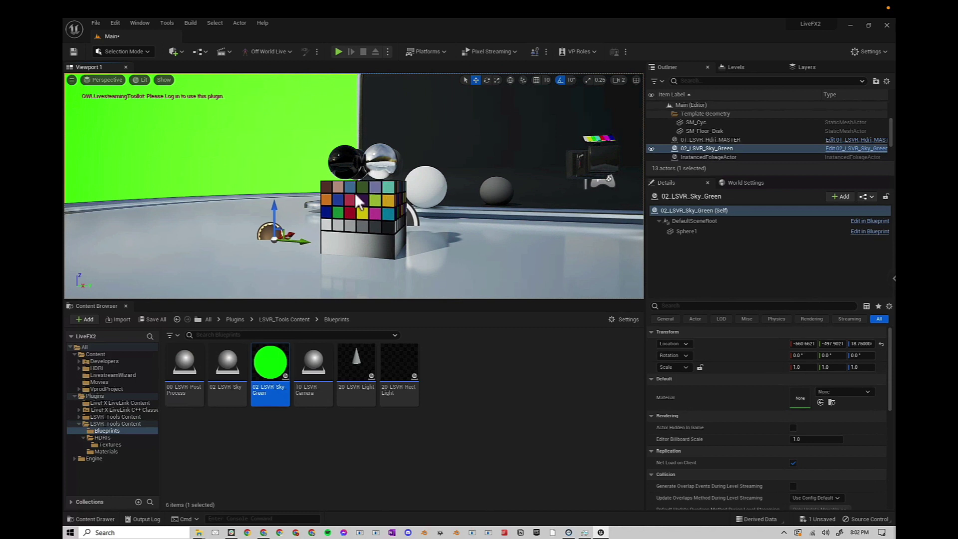
pyautogui.moveTo(355, 193); pyautogui.dragTo(327, 199, button='right')
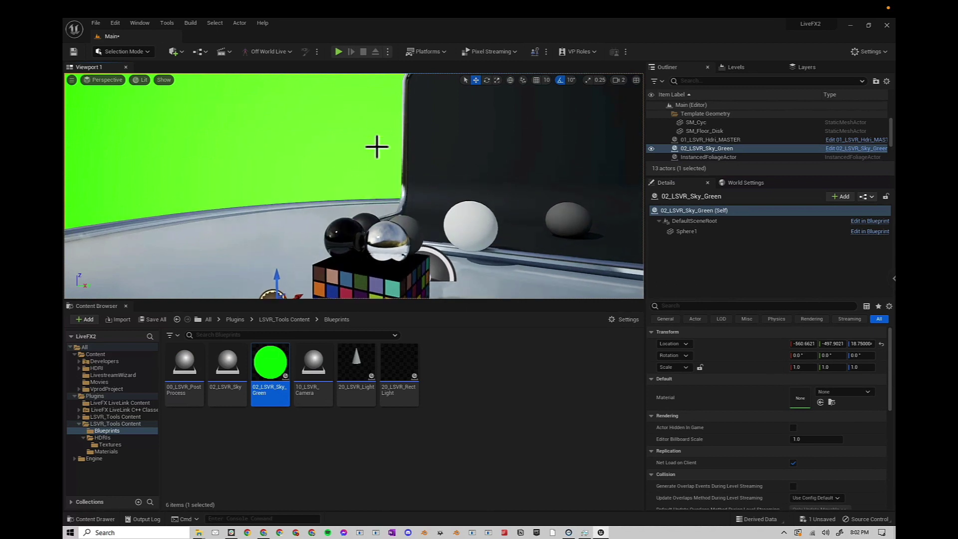
# - Hide 02_LSVR_Sky_Green and place the 10_LSVR_Camera blueprint in the level
pyautogui.click(651, 148)
pyautogui.click(311, 363)
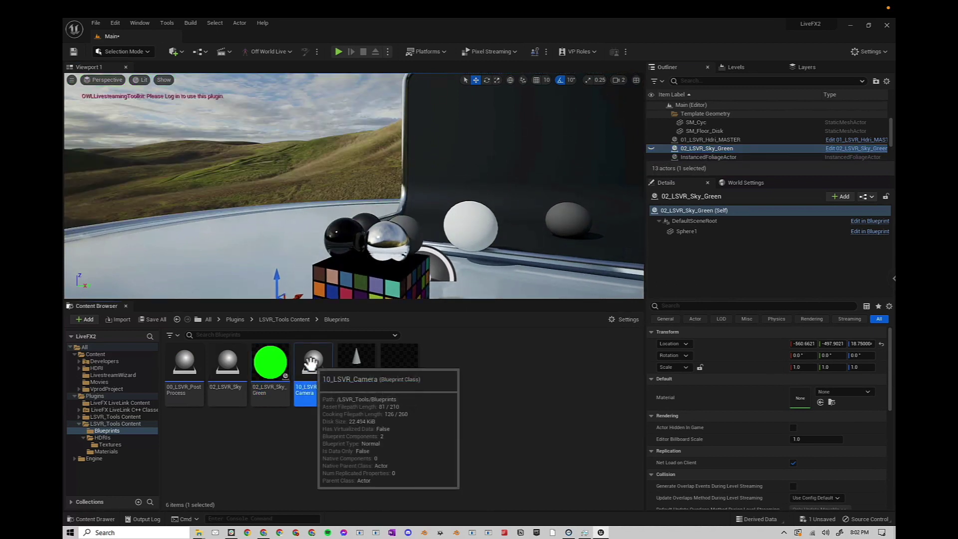
pyautogui.moveTo(311, 363); pyautogui.dragTo(373, 370)
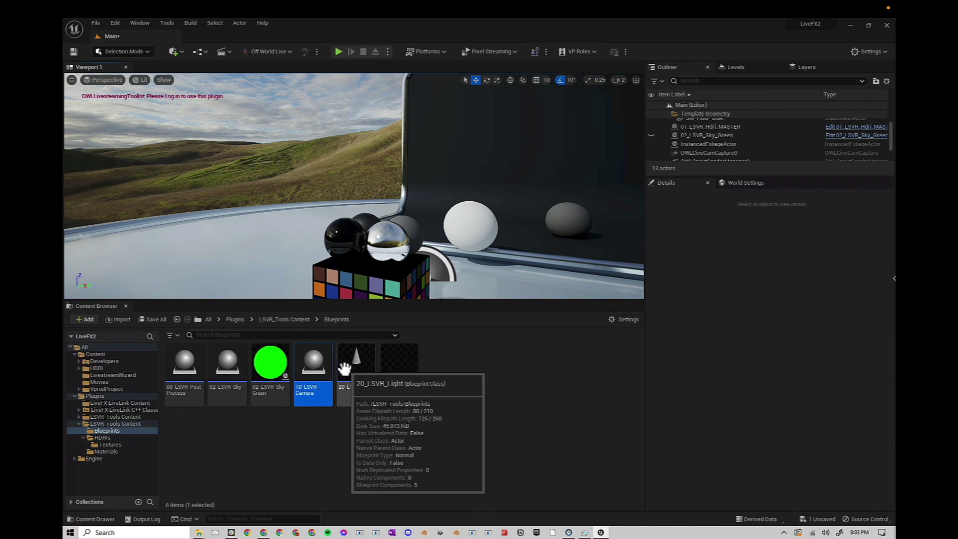
# - Try placing 20_LSVR_Light and 20_LSVR_RectLight, deleting each afterwards
pyautogui.moveTo(349, 362); pyautogui.dragTo(444, 124)
pyautogui.press('Delete')
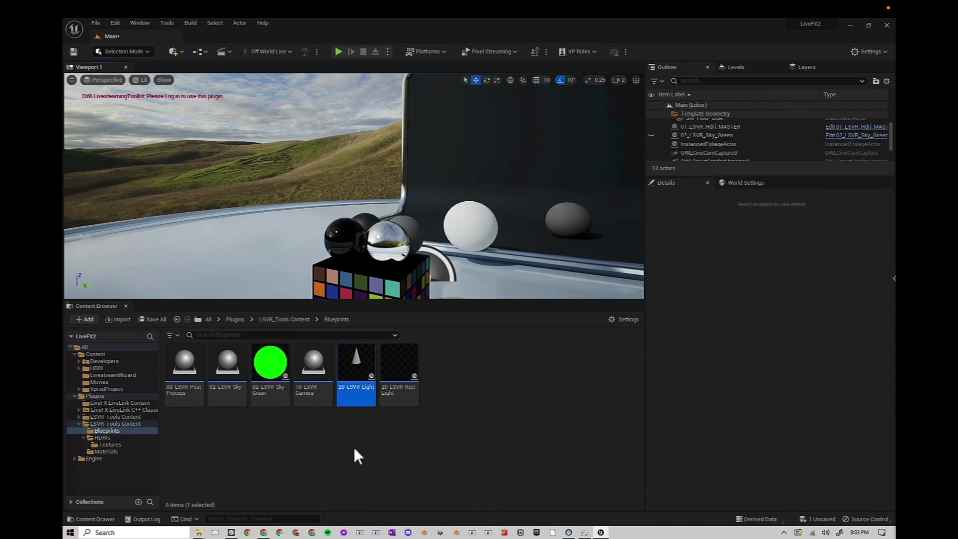
pyautogui.moveTo(394, 369); pyautogui.dragTo(471, 117)
pyautogui.moveTo(465, 169); pyautogui.dragTo(470, 187, button='right')
pyautogui.press('Delete')
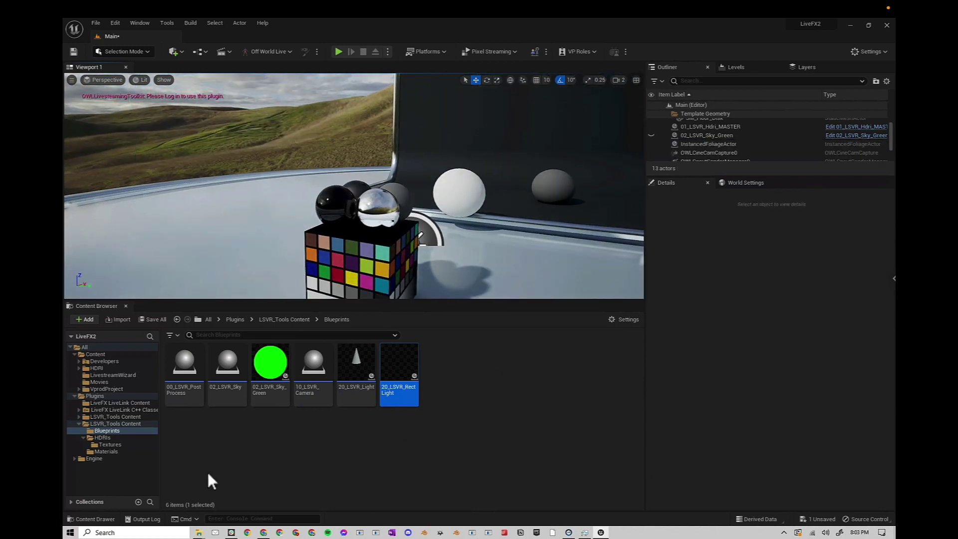
# - Try placing the 02_LSVR_Sky blueprint, then delete it
pyautogui.click(227, 369)
pyautogui.moveTo(227, 369); pyautogui.dragTo(223, 272)
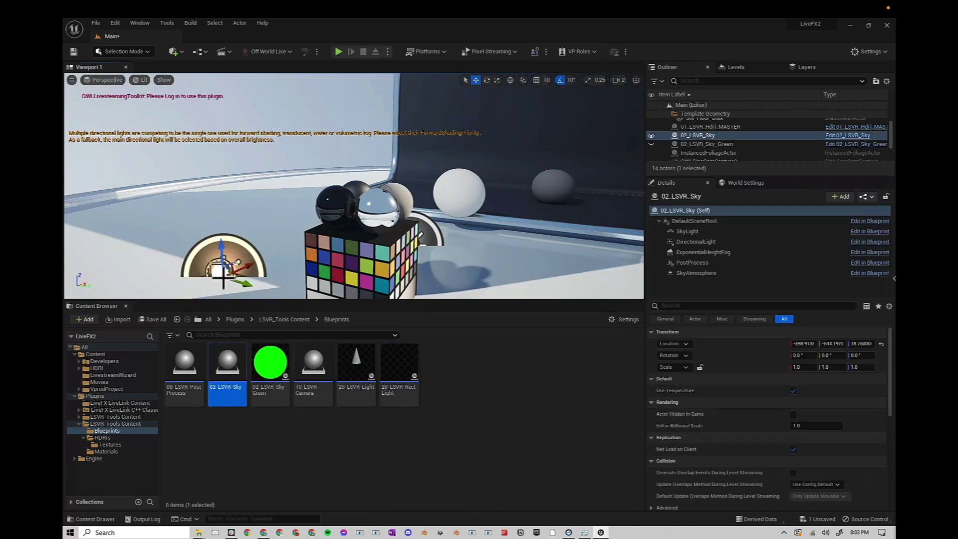
pyautogui.press('Delete')
pyautogui.click(185, 362)
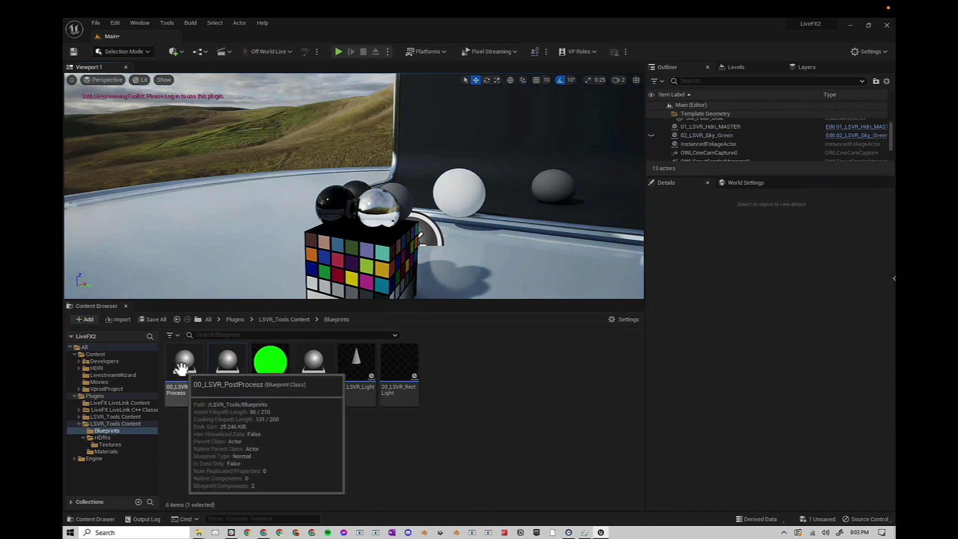
# - Place 00_LSVR_PostProcess in the level and browse its PostProcess component settings
pyautogui.moveTo(240, 189); pyautogui.dragTo(243, 227)
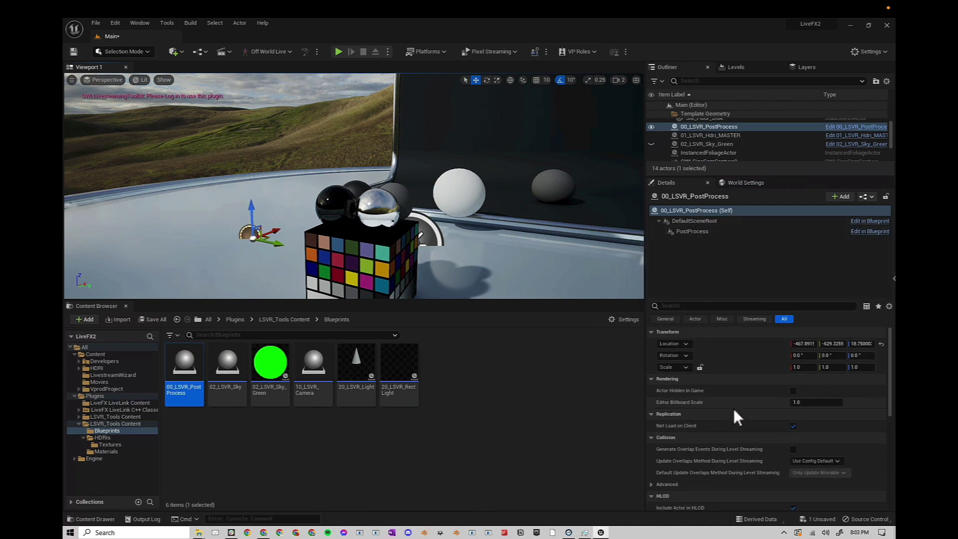
pyautogui.click(698, 231)
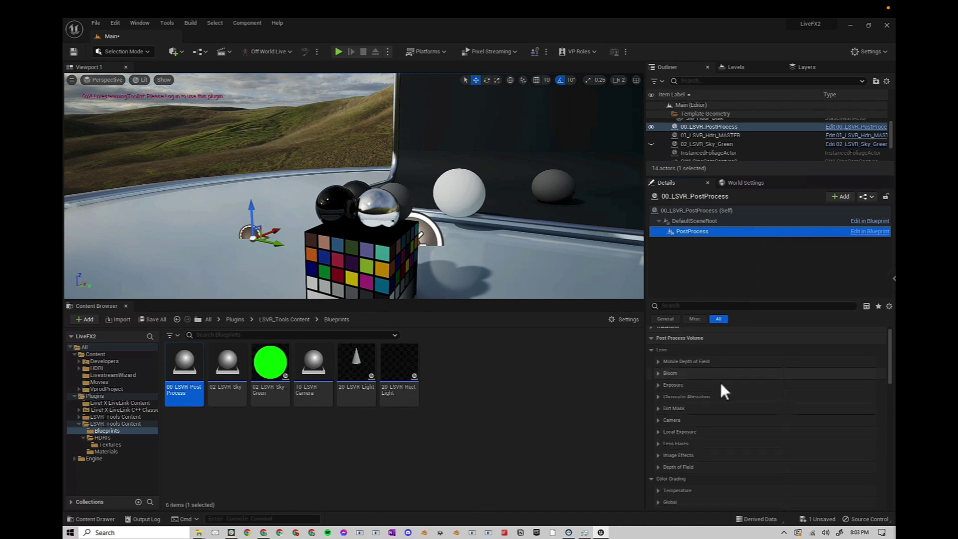
pyautogui.scroll(-10, 711, 423)
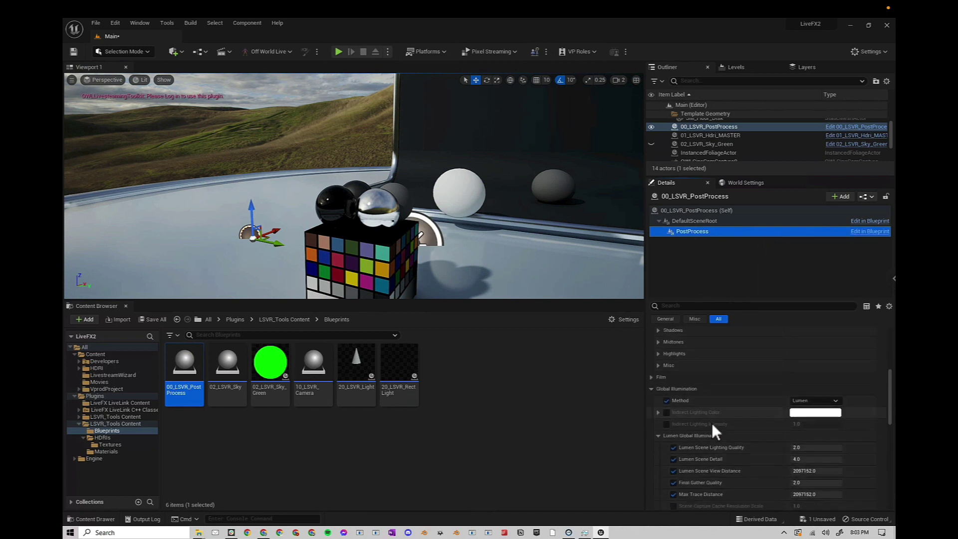
pyautogui.scroll(-2, 709, 439)
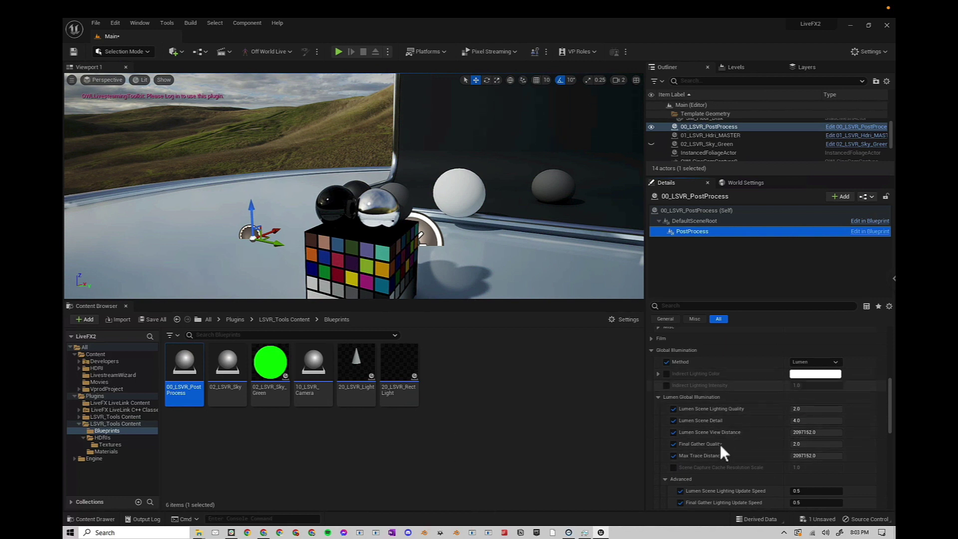
pyautogui.scroll(-3, 726, 407)
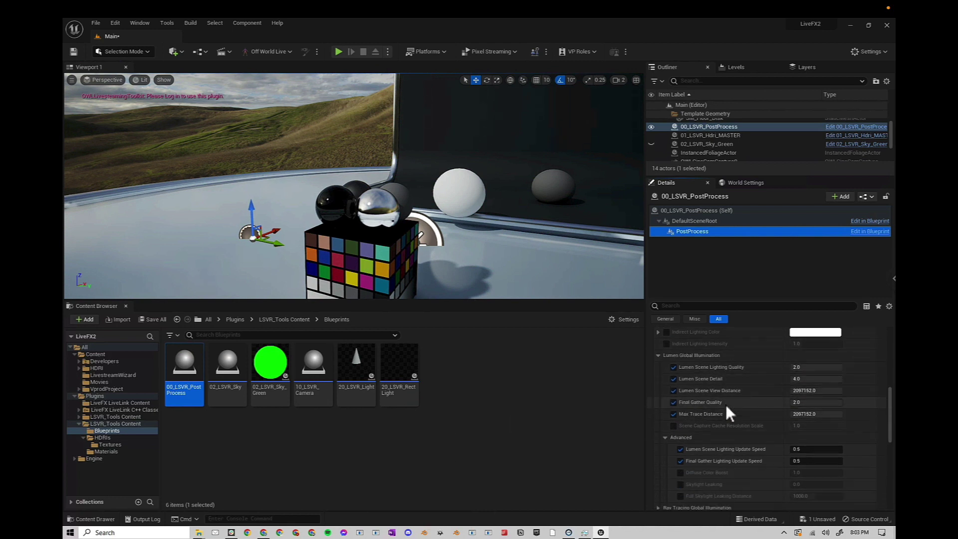
pyautogui.scroll(-2, 733, 397)
pyautogui.scroll(-7, 778, 420)
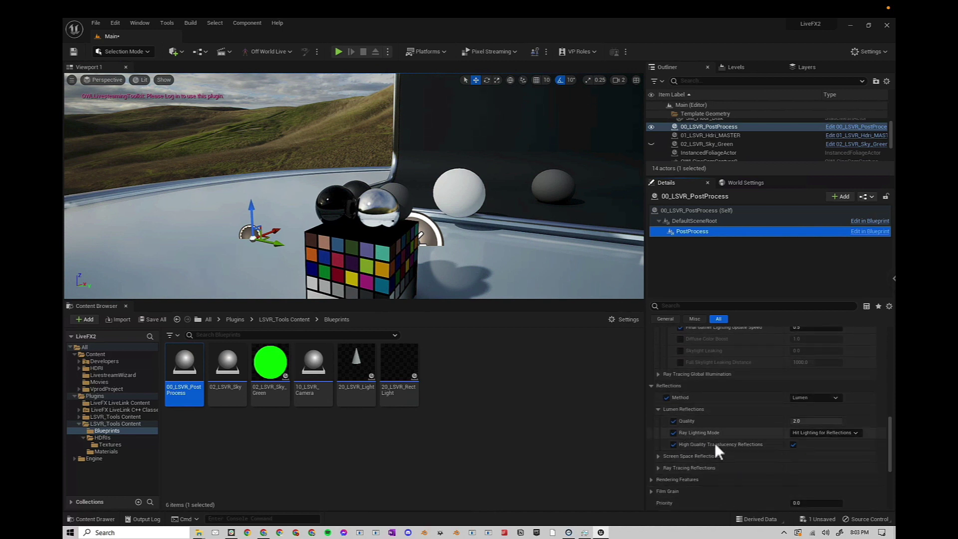
pyautogui.moveTo(826, 434)
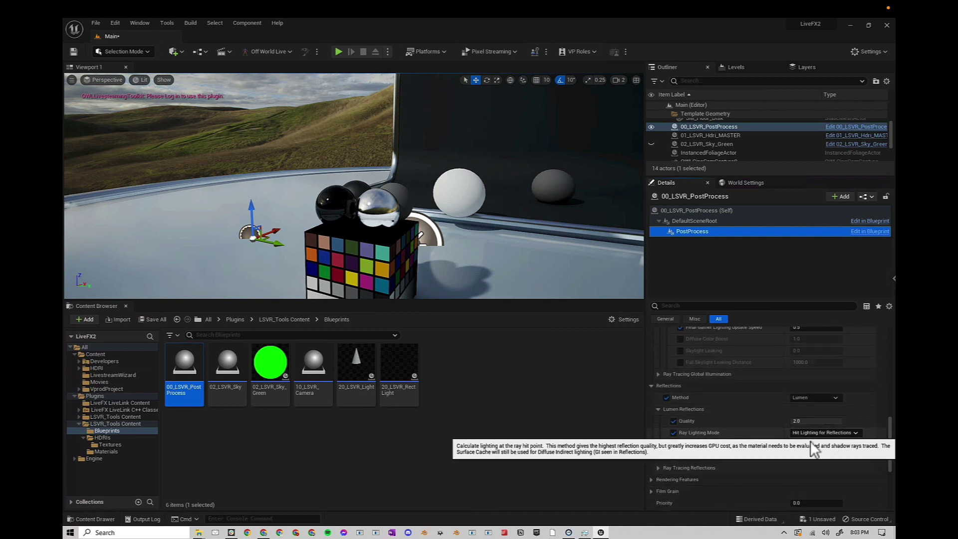
pyautogui.scroll(9, 779, 451)
pyautogui.scroll(20, 779, 453)
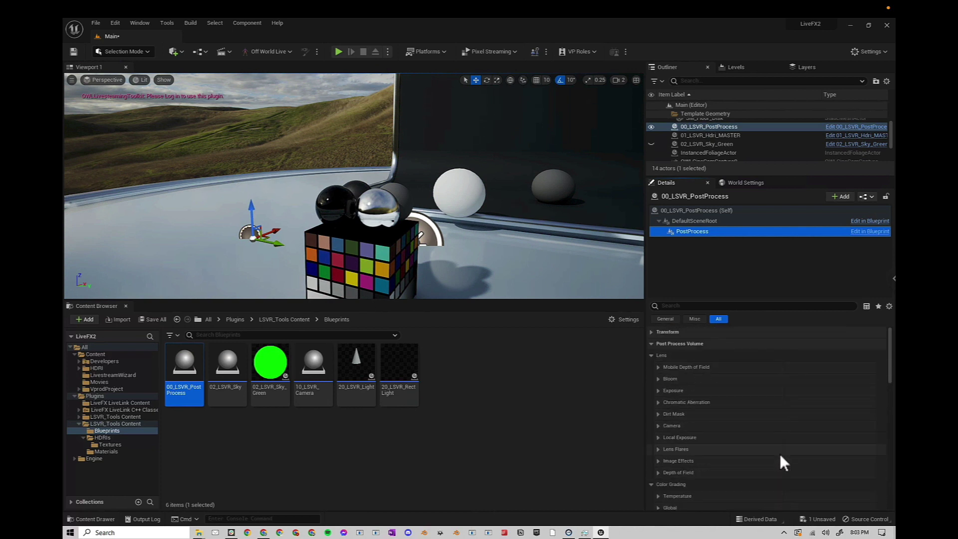
pyautogui.scroll(2, 690, 330)
# - Collapse the Lens, Color Grading, Film and Lumen Global Illumination groups to check Lumen methods
pyautogui.click(651, 354)
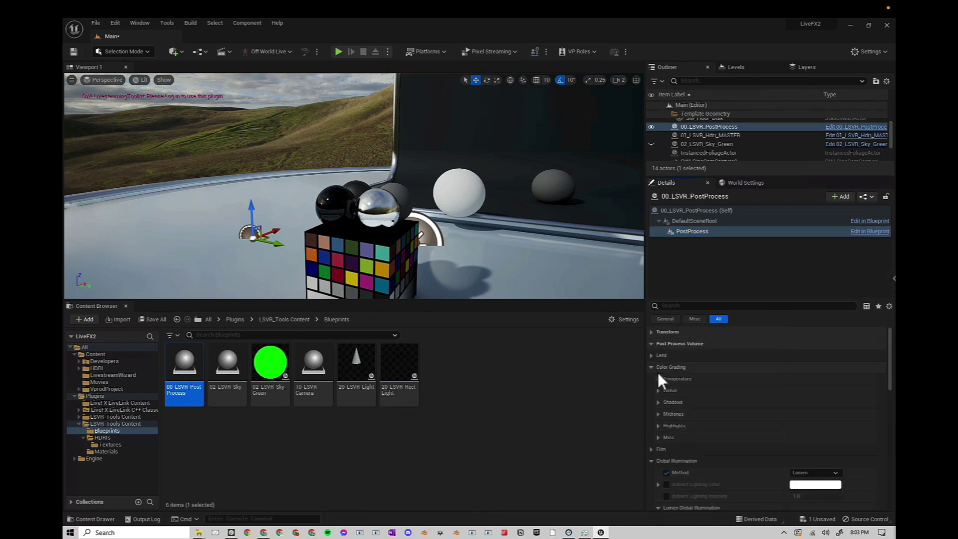
pyautogui.click(651, 368)
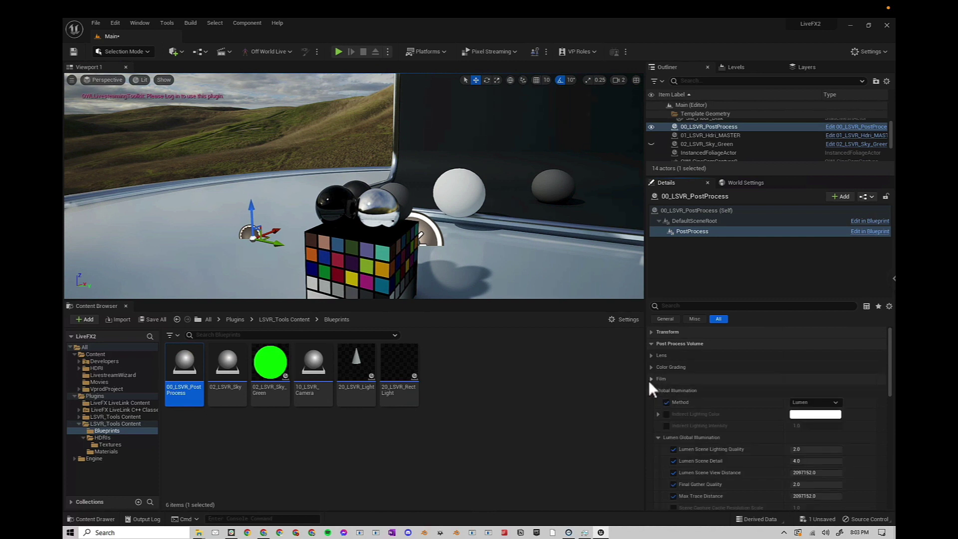
pyautogui.click(650, 379)
pyautogui.click(652, 379)
pyautogui.click(658, 437)
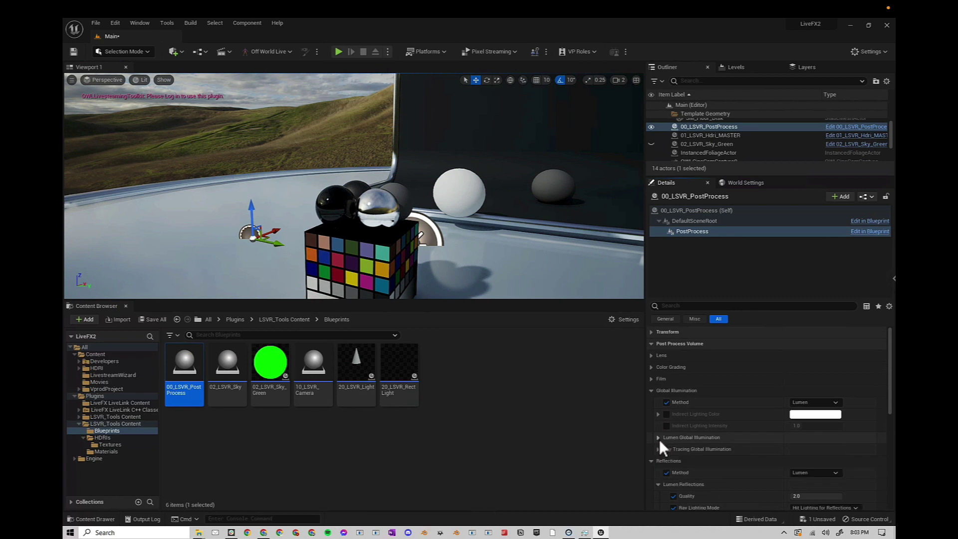
pyautogui.scroll(-3, 660, 439)
pyautogui.scroll(3, 702, 417)
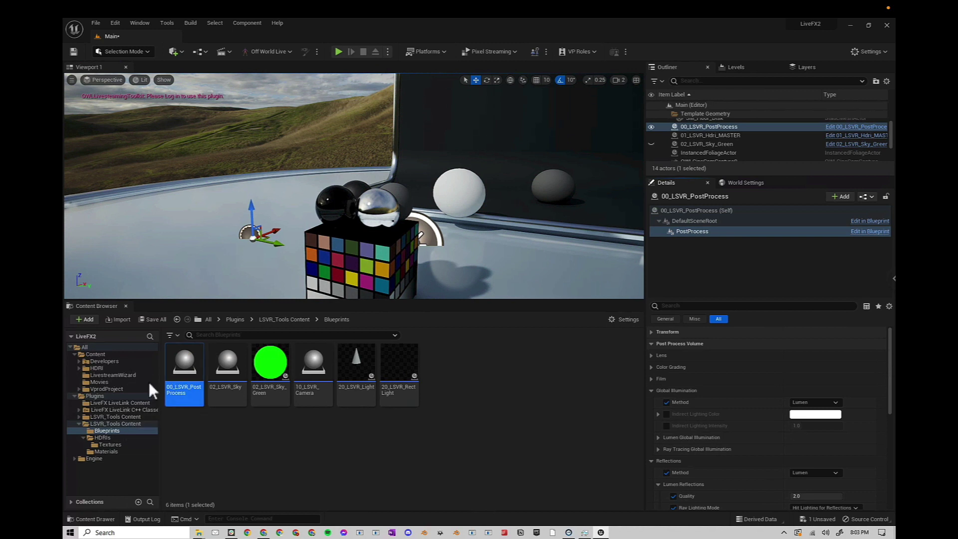
# - Select the HDRI master and green sky actors, toggling green sky visibility, then 00_LSVR_PostProcess
pyautogui.click(711, 137)
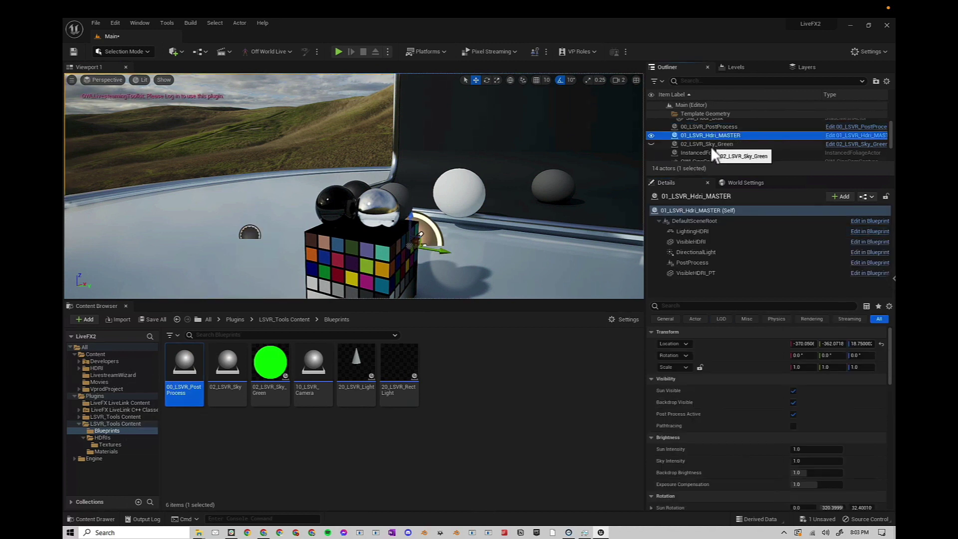
pyautogui.click(711, 145)
pyautogui.click(651, 145)
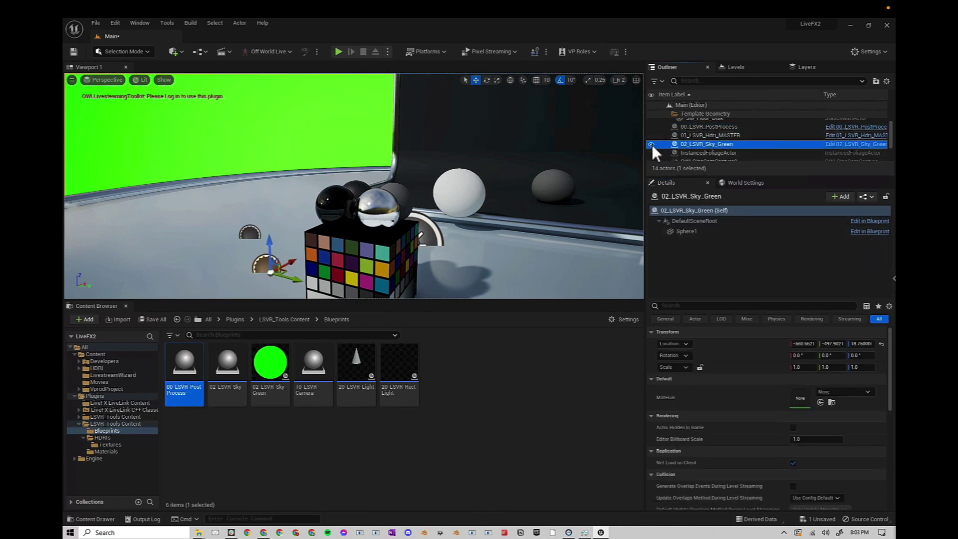
pyautogui.click(652, 145)
pyautogui.click(723, 136)
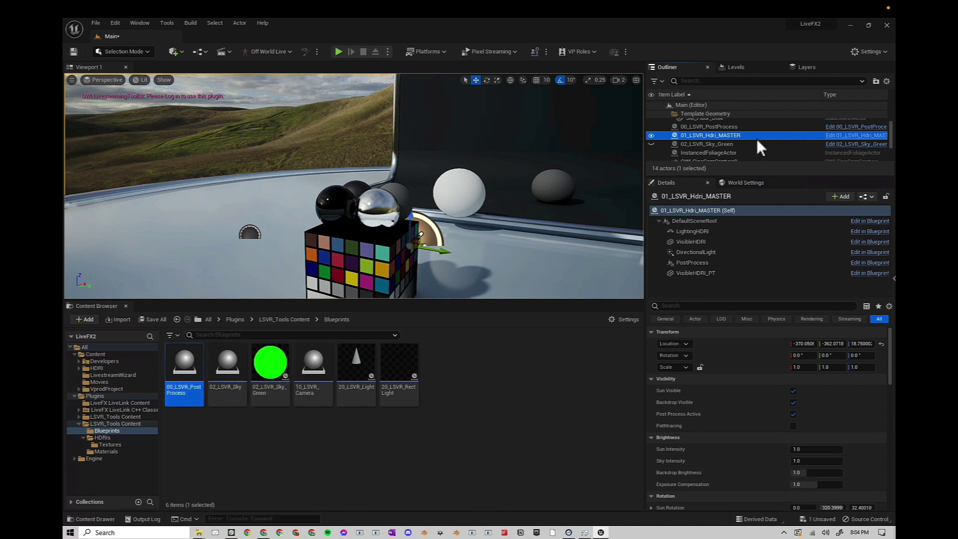
pyautogui.click(741, 127)
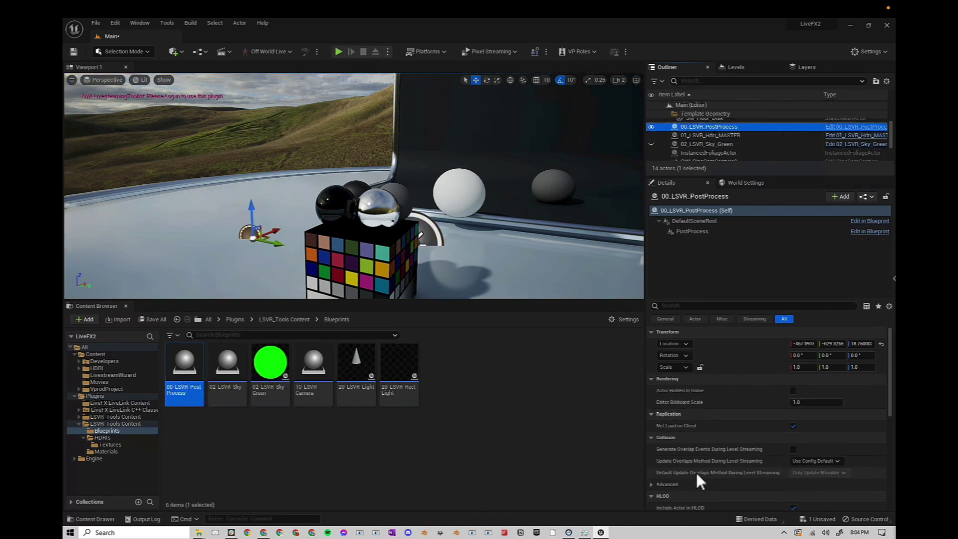
# - Override the PostProcess white-balance Temp, lower it to cool the scene, then reset to 6500
pyautogui.click(690, 231)
pyautogui.click(652, 356)
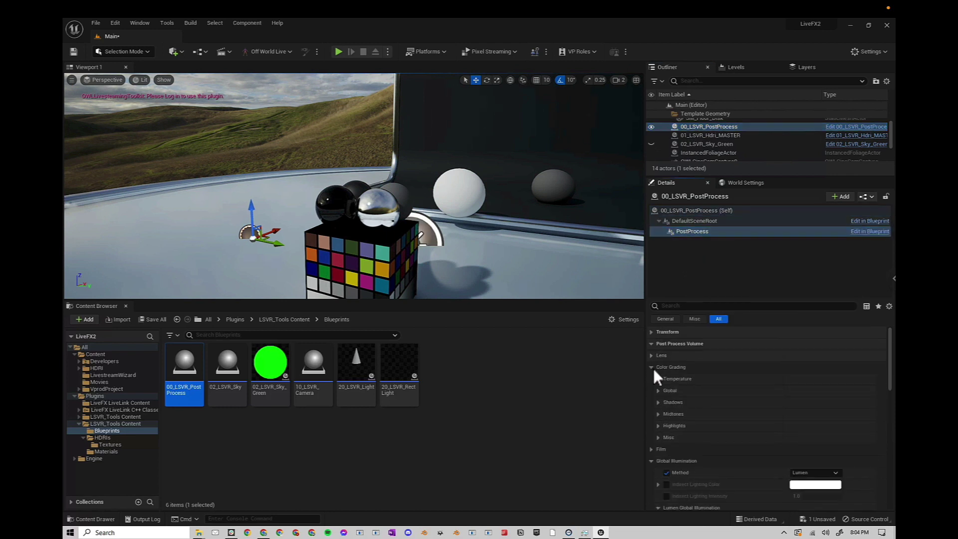
pyautogui.click(656, 378)
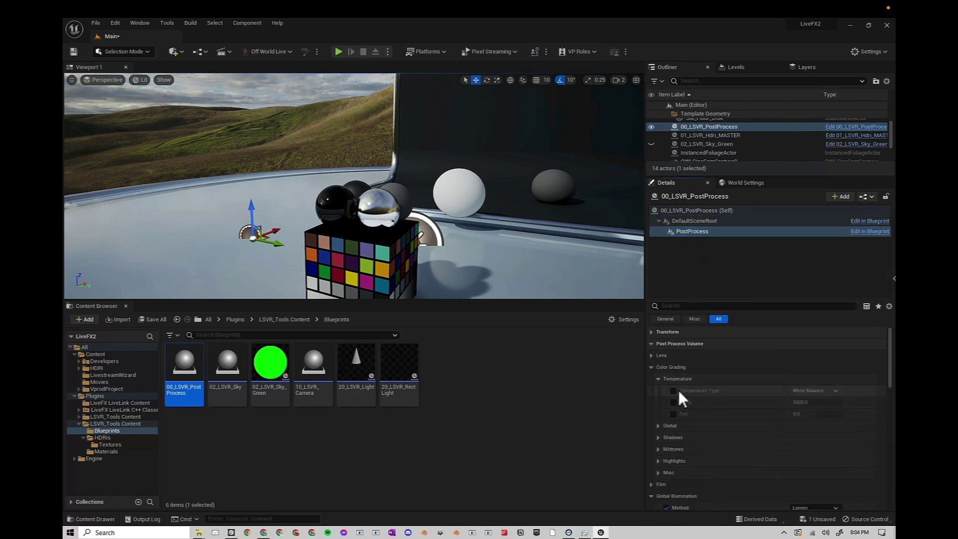
pyautogui.click(674, 402)
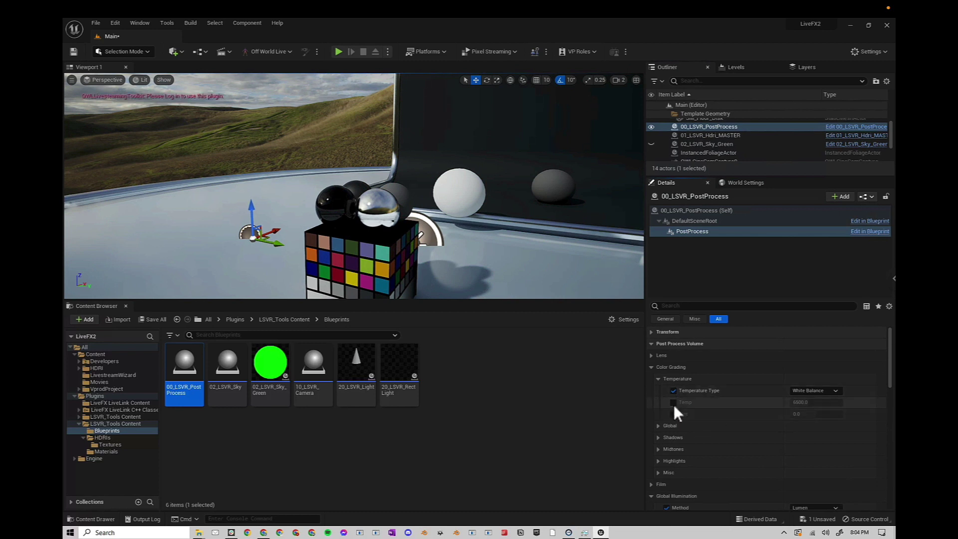
pyautogui.moveTo(830, 401); pyautogui.dragTo(801, 403)
pyautogui.click(881, 402)
pyautogui.click(658, 368)
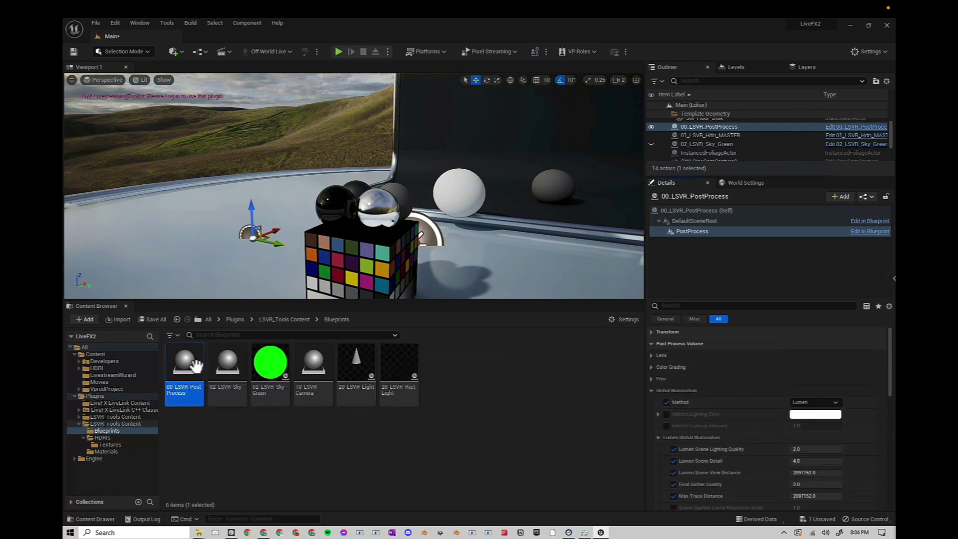
pyautogui.moveTo(183, 363); pyautogui.dragTo(577, 183)
# - Hide the 00_LSVR_PostProcess actor in the Outliner and return to the LSVR_Tools Content folder
pyautogui.click(713, 135)
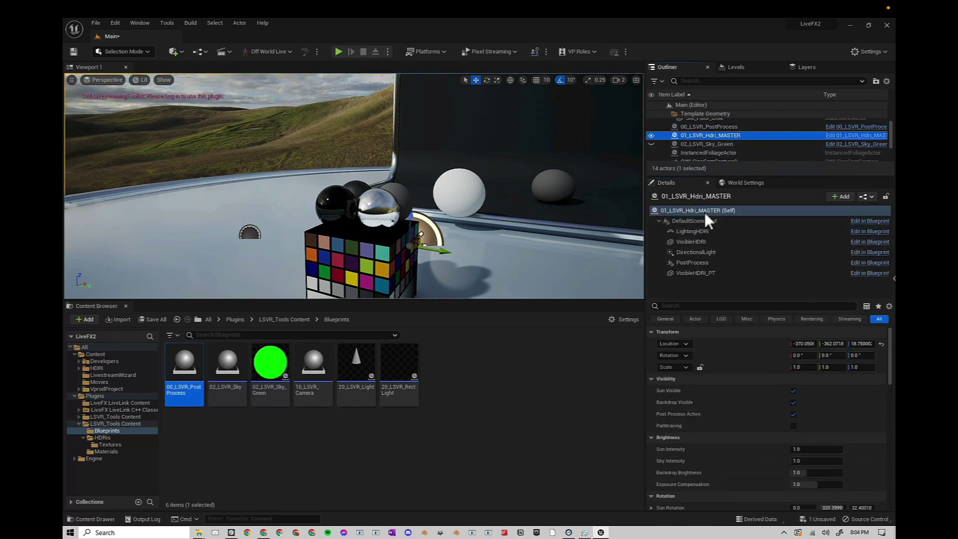
pyautogui.scroll(-5, 746, 405)
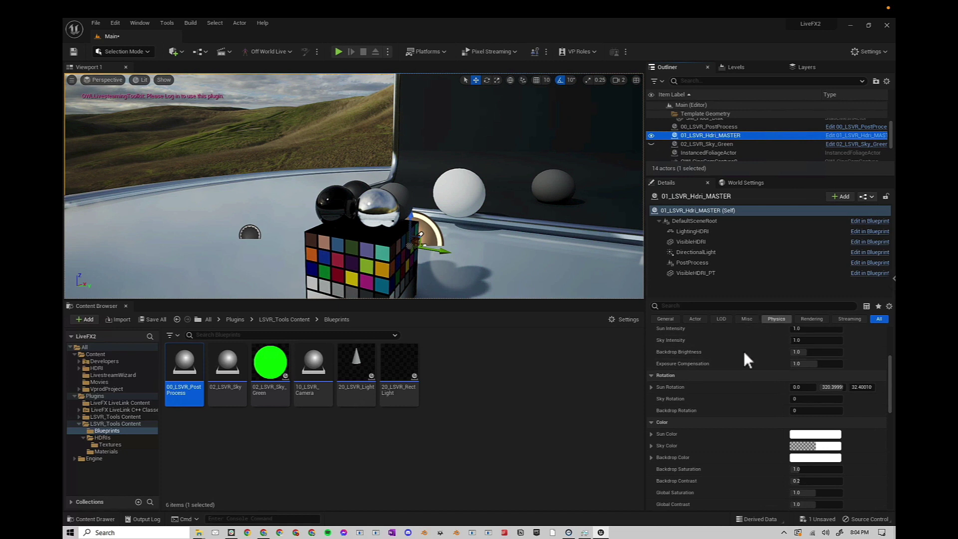
pyautogui.scroll(2, 743, 352)
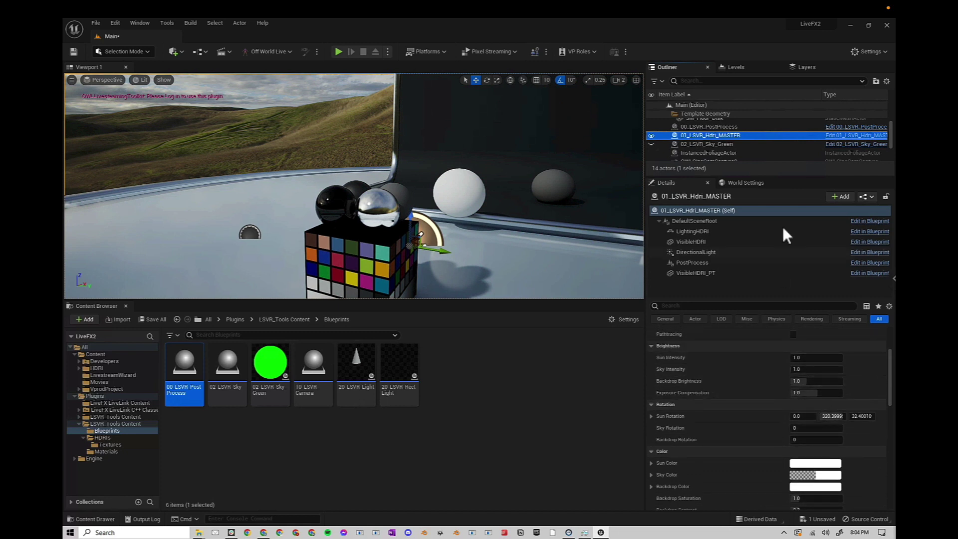
pyautogui.click(705, 127)
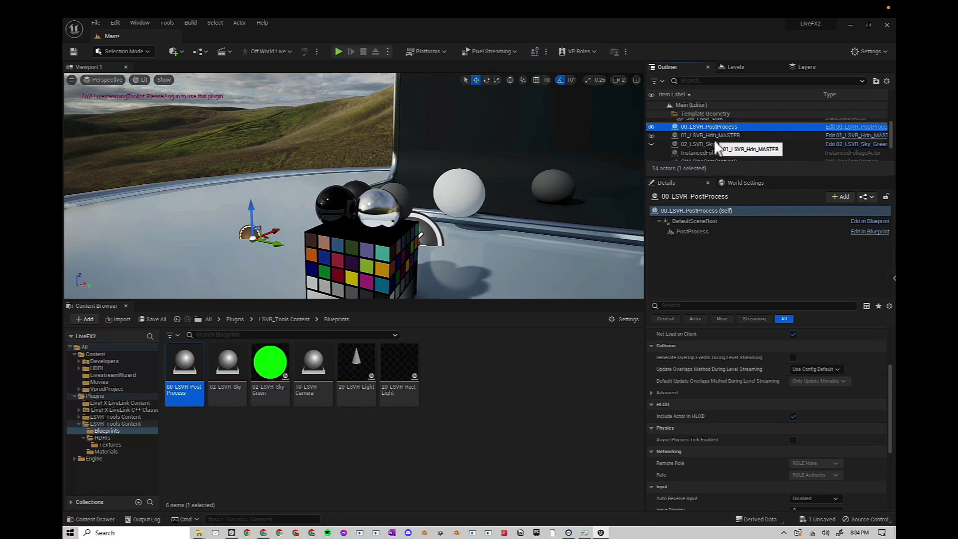
pyautogui.click(651, 126)
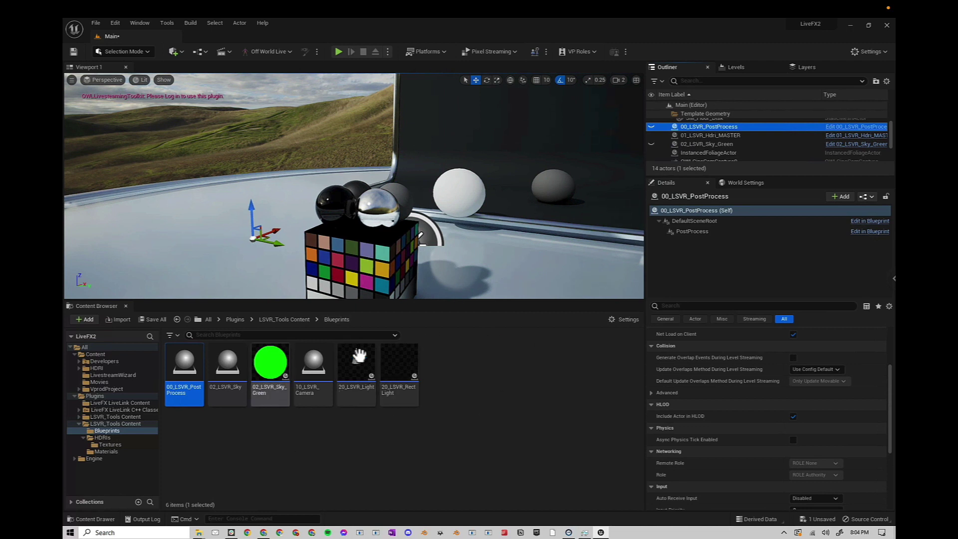
pyautogui.click(267, 320)
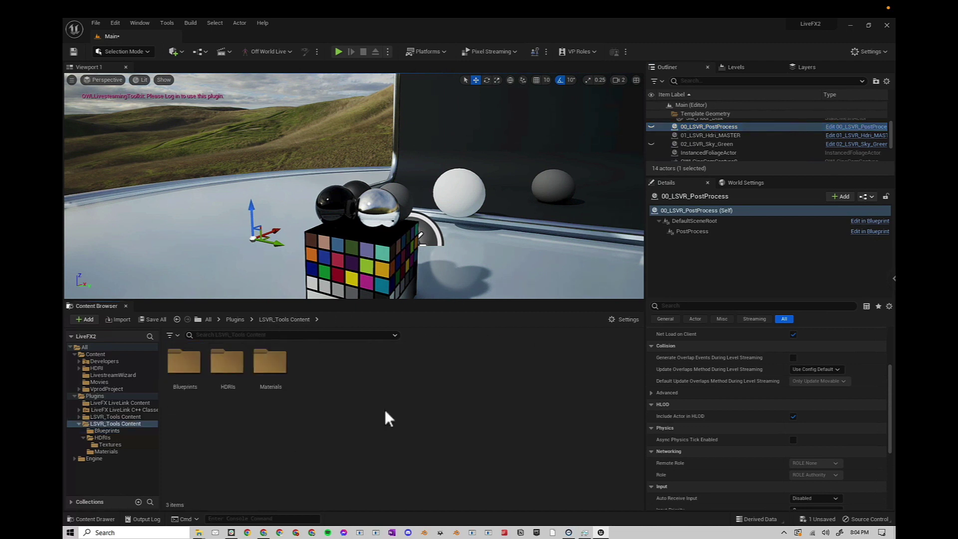
pyautogui.press('super+e')
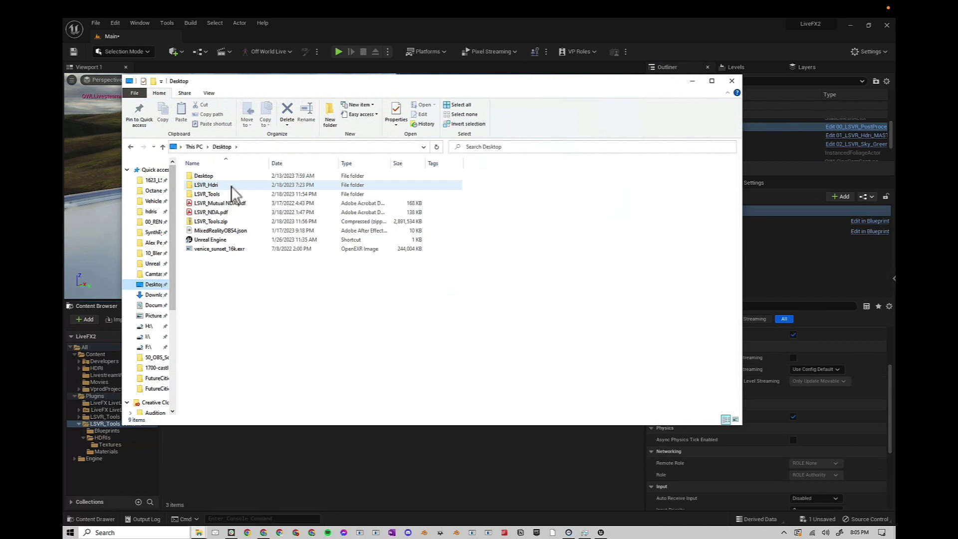
# - Check the extracted LSVR_Tools folder on the Desktop and select it for copying
pyautogui.rightClick(216, 221)
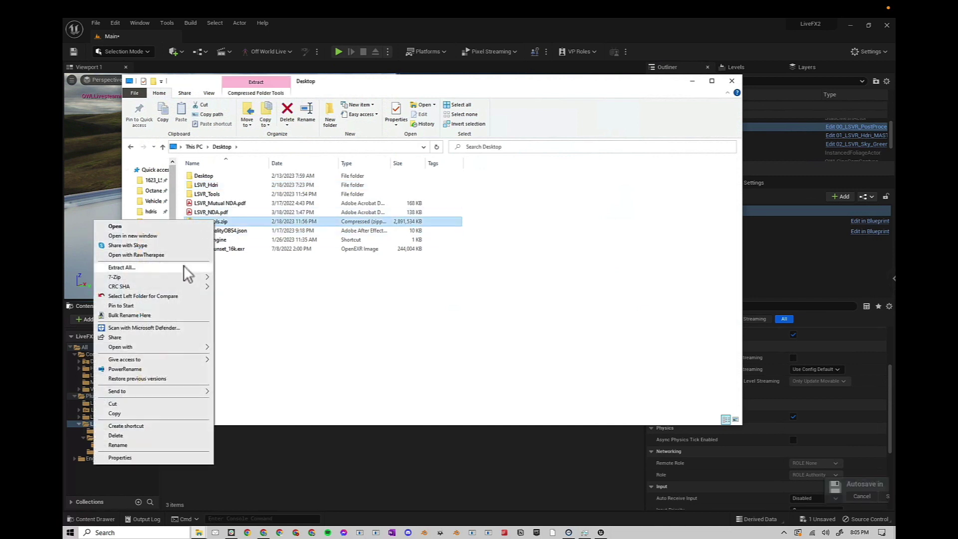
pyautogui.click(290, 301)
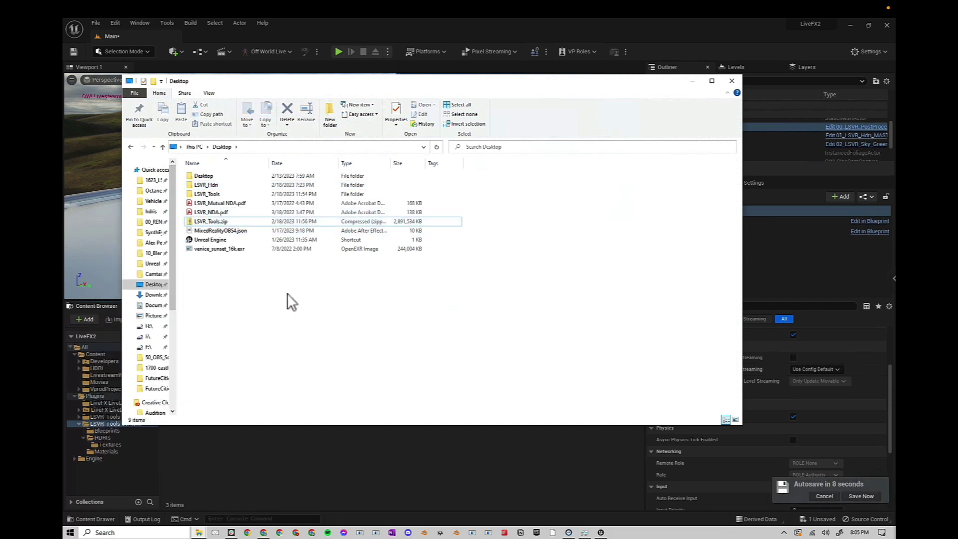
pyautogui.doubleClick(211, 195)
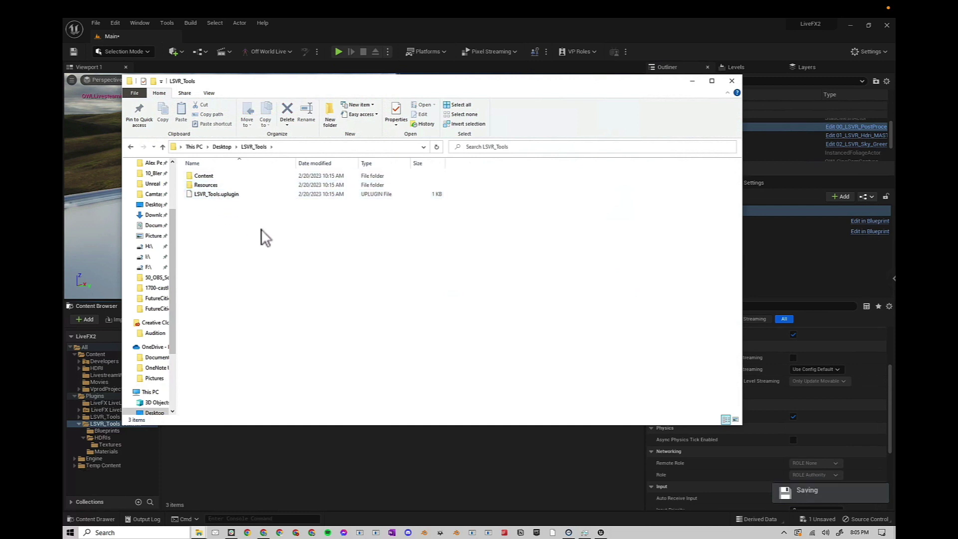
pyautogui.hotkey('alt', 'Left')
pyautogui.click(233, 237)
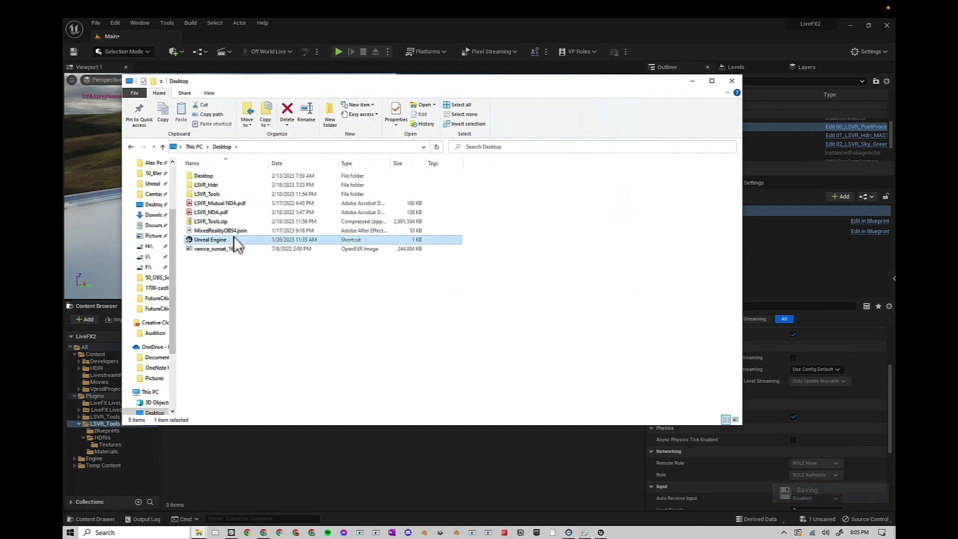
pyautogui.click(220, 195)
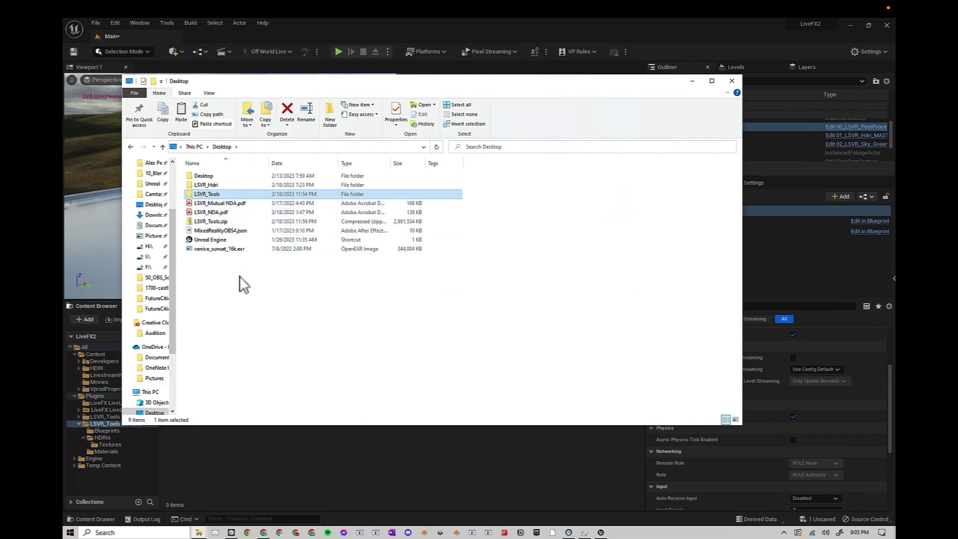
# - Paste the LSVR_Tools folder into Q:\UE_5.1\Engine\Plugins, then return to the editor
pyautogui.moveTo(179, 284); pyautogui.dragTo(200, 283)
pyautogui.scroll(-3, 188, 283)
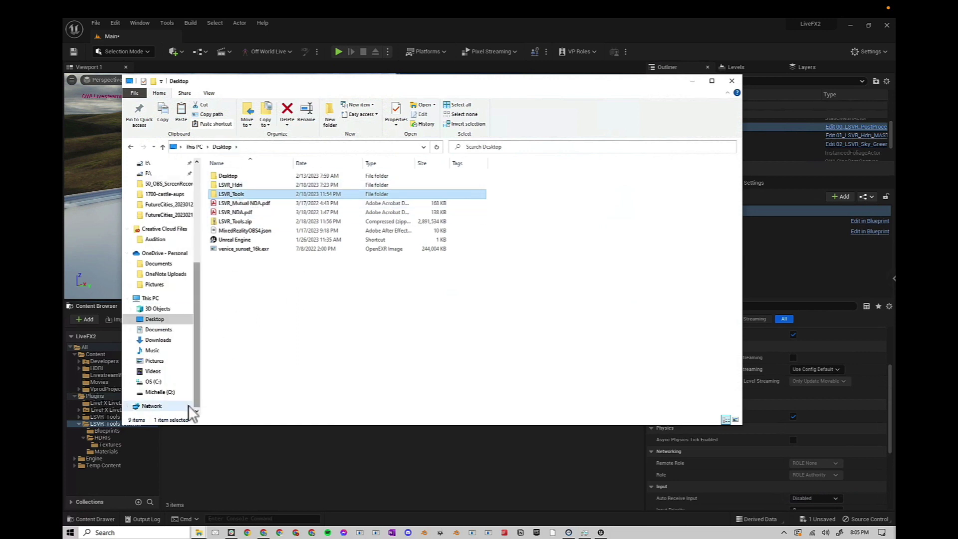
pyautogui.click(165, 392)
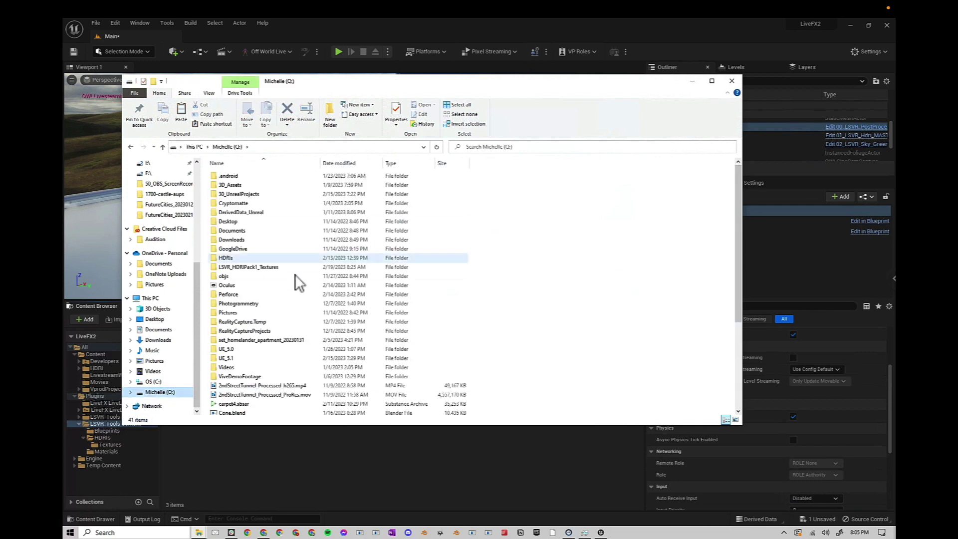
pyautogui.doubleClick(241, 358)
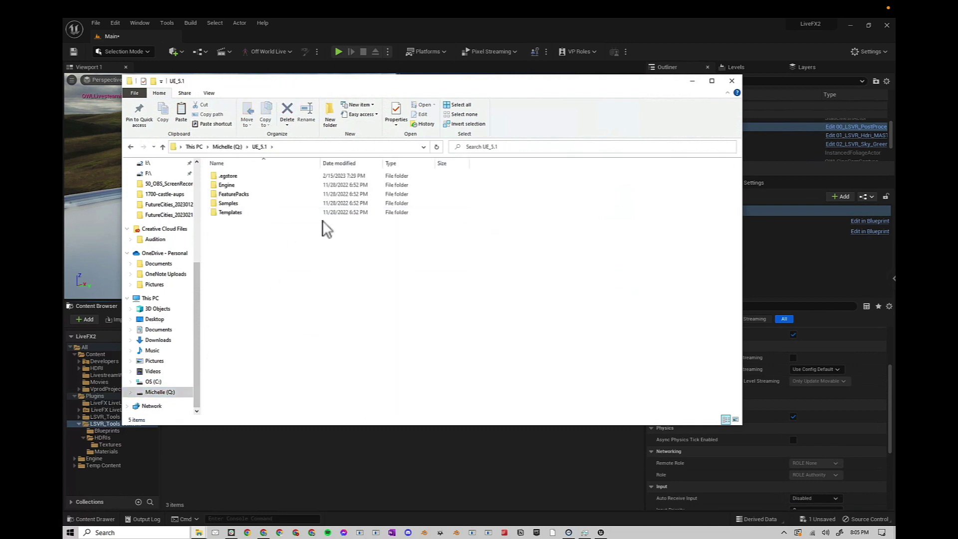
pyautogui.doubleClick(226, 185)
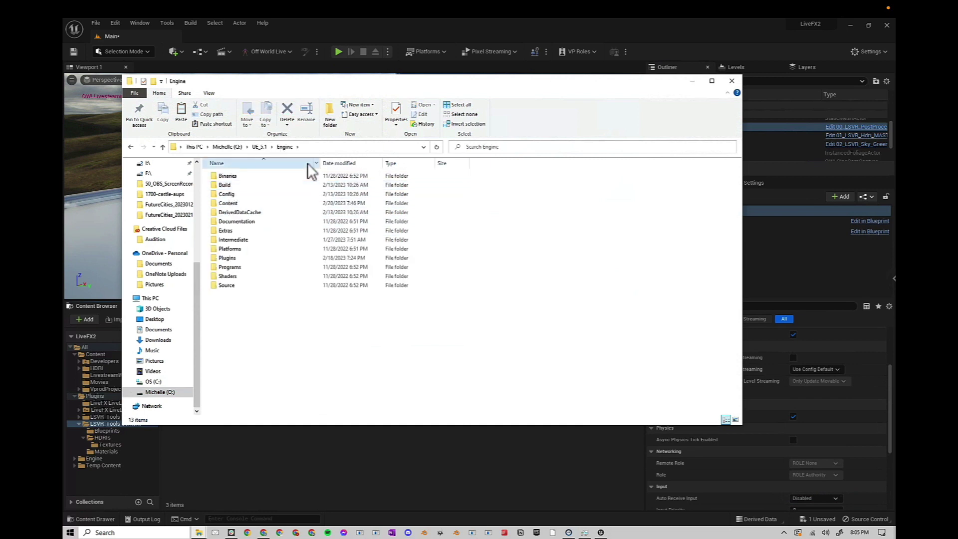
pyautogui.doubleClick(237, 259)
pyautogui.scroll(-1, 296, 286)
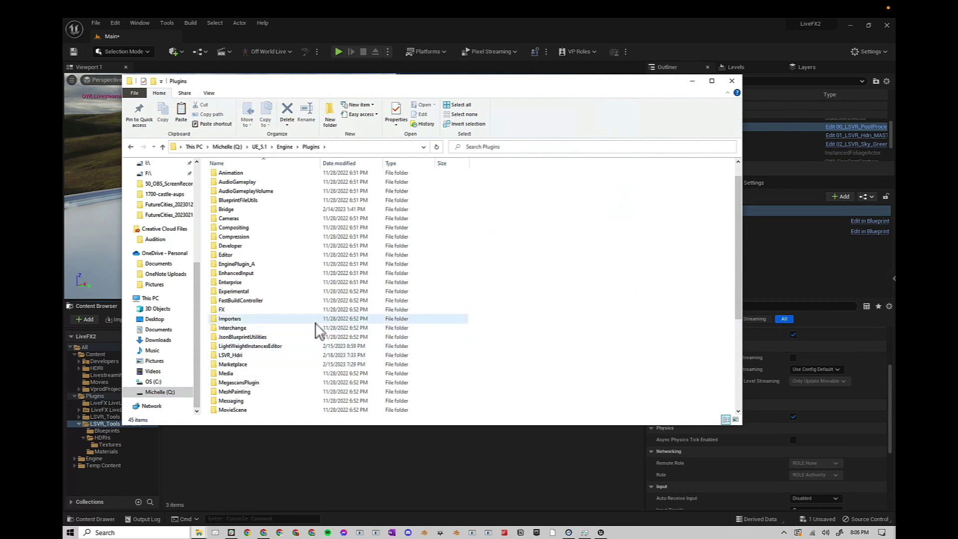
pyautogui.hotkey('ctrl', 'v')
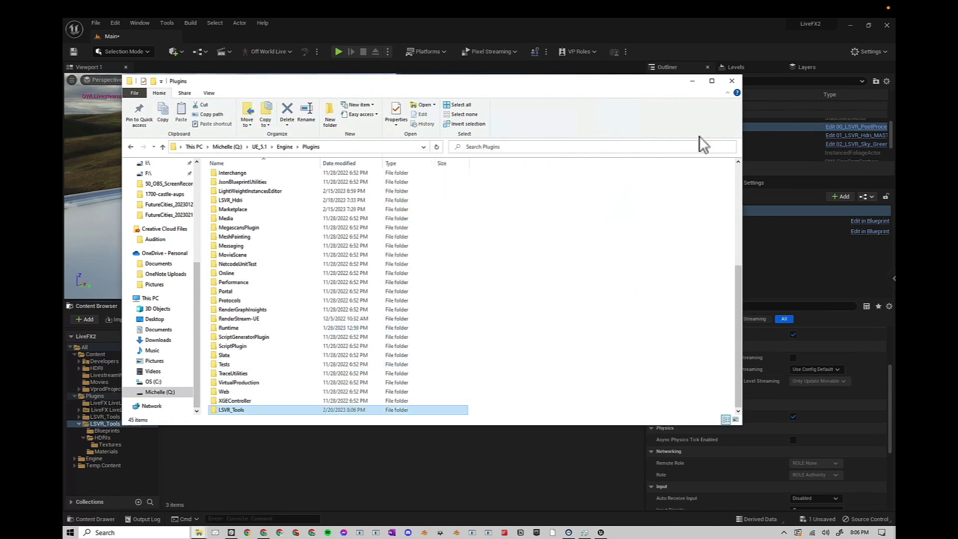
pyautogui.click(693, 81)
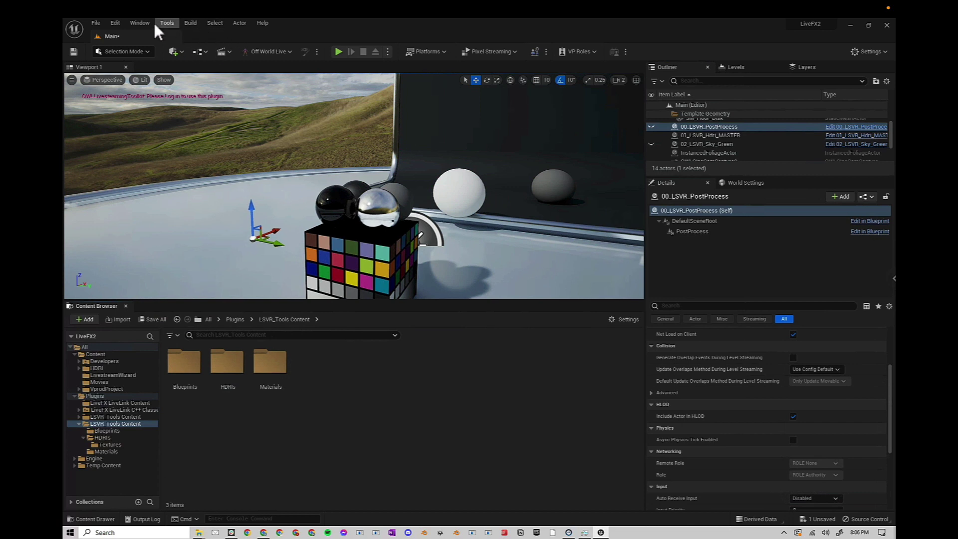
# - Open the Plugins window and filter the plugin list for 'lsvr'
pyautogui.click(119, 25)
pyautogui.click(133, 157)
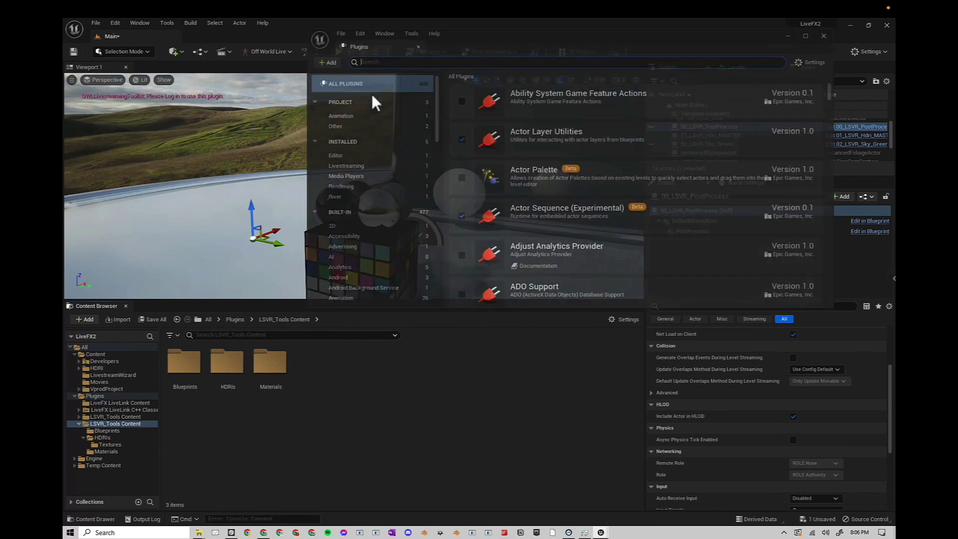
pyautogui.write('ls')
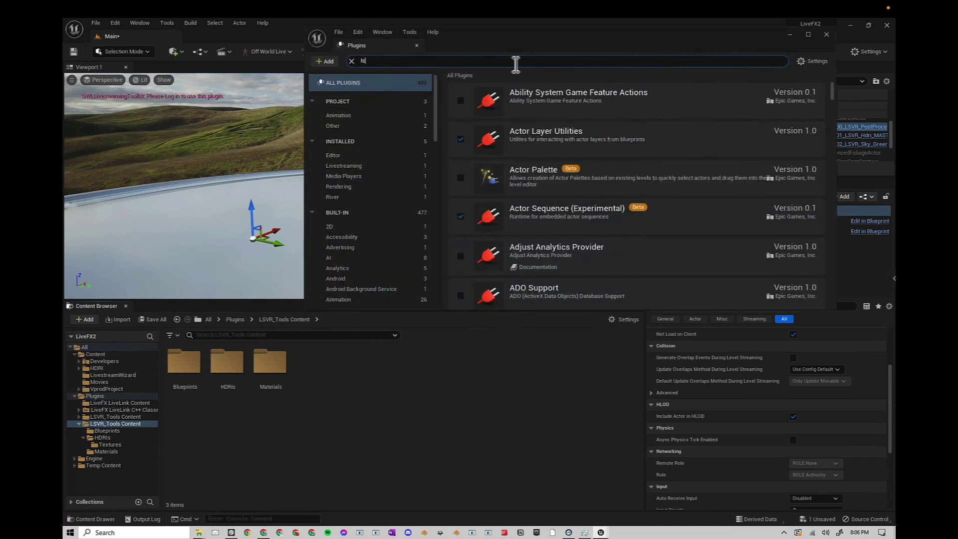
pyautogui.write('vr')
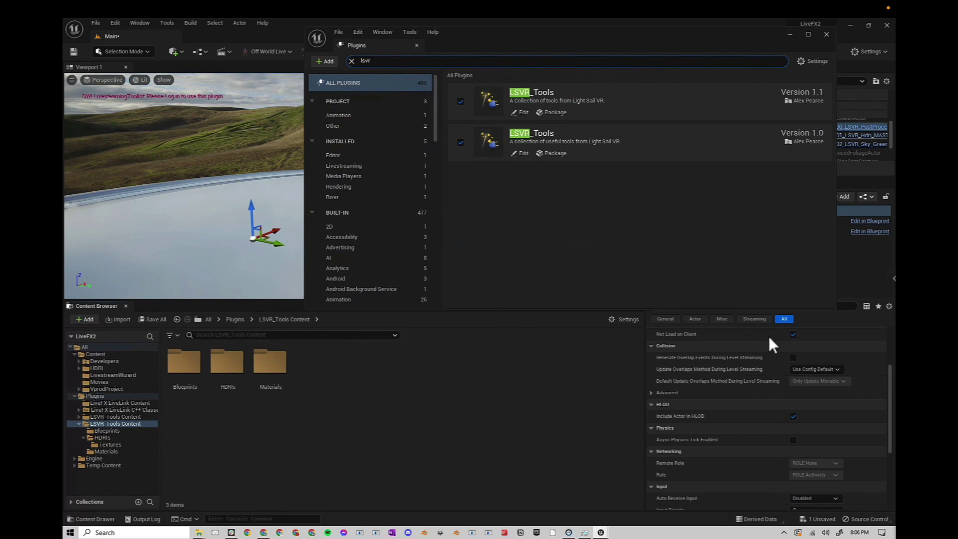
pyautogui.click(830, 34)
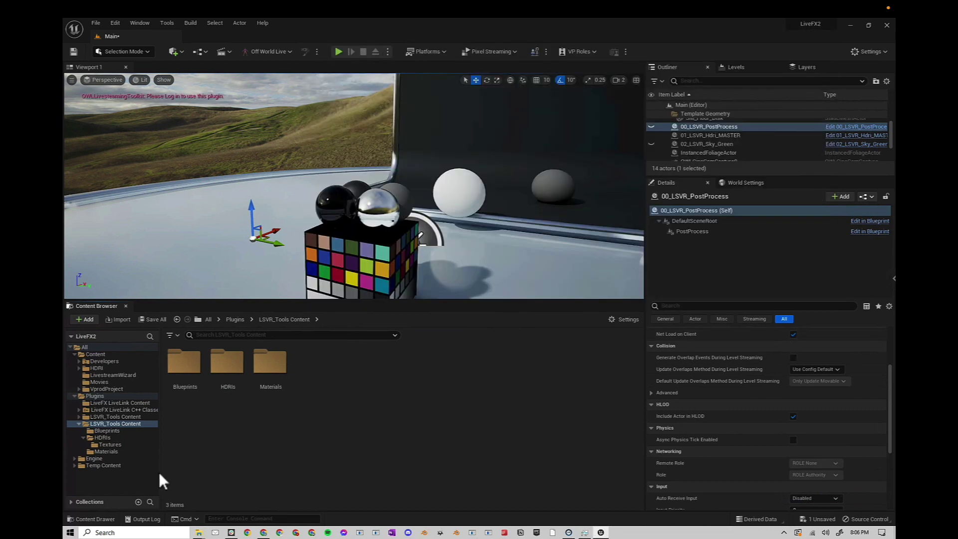
pyautogui.click(75, 396)
pyautogui.click(75, 355)
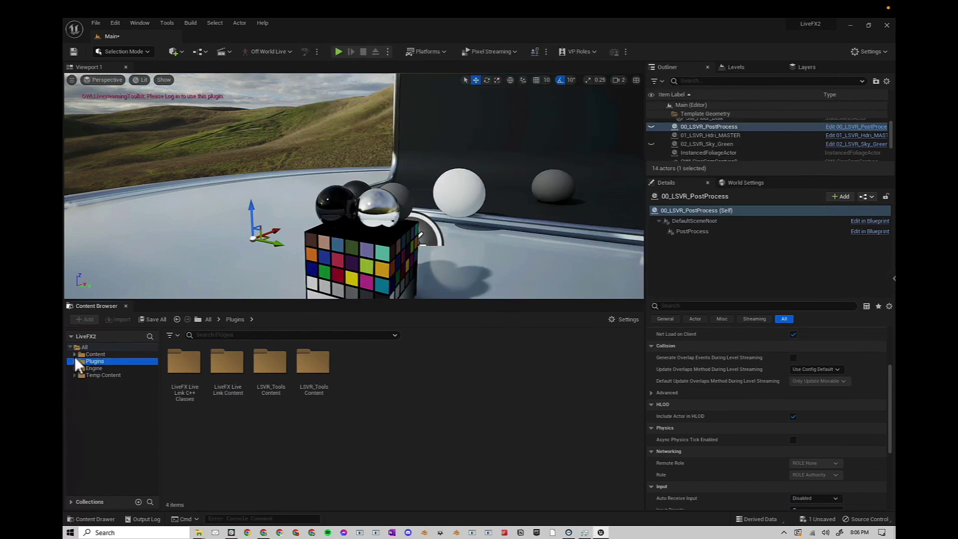
pyautogui.click(90, 371)
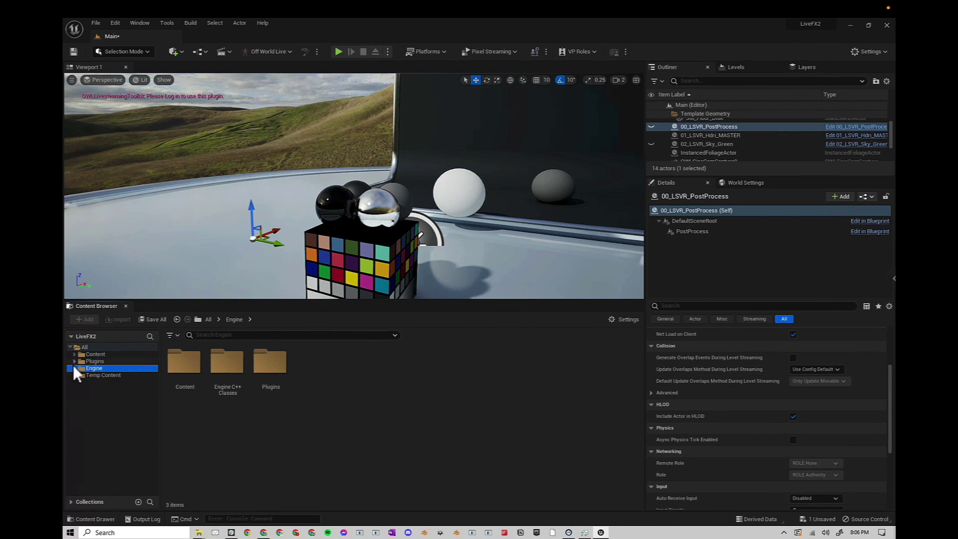
pyautogui.doubleClick(273, 367)
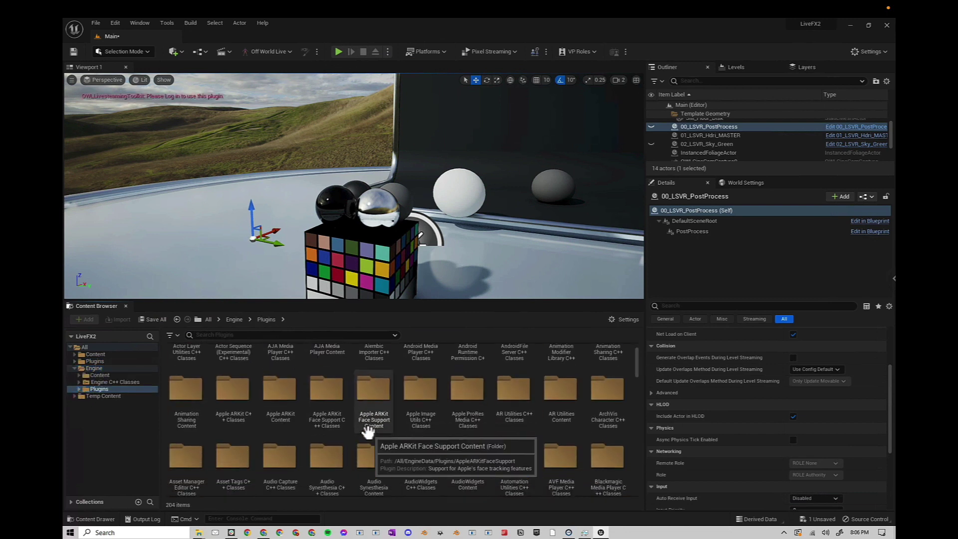
pyautogui.scroll(-3, 372, 449)
pyautogui.scroll(-10, 374, 466)
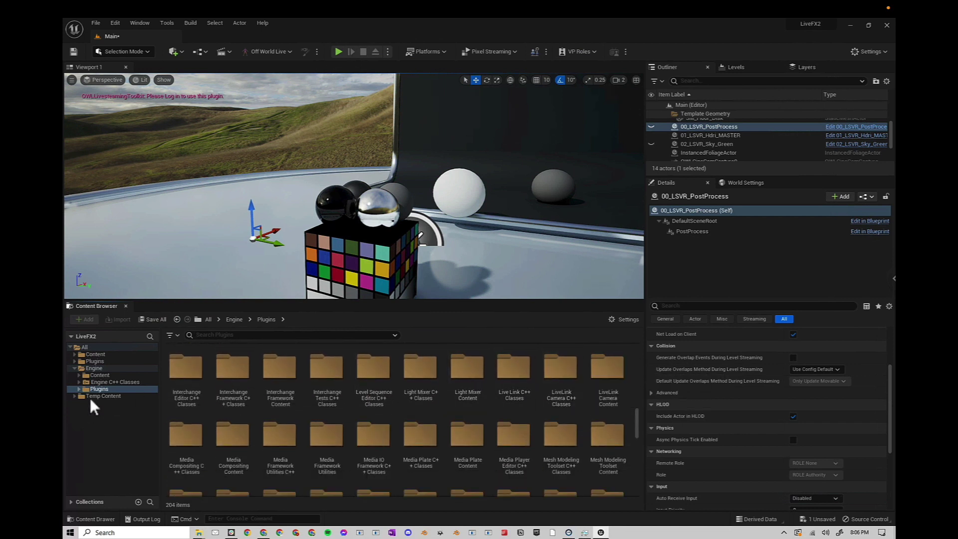
pyautogui.click(95, 361)
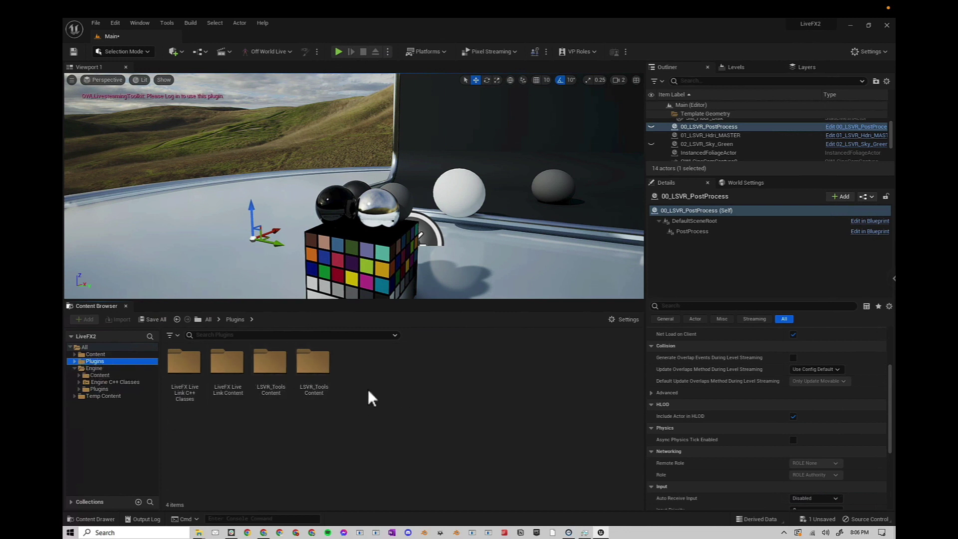
pyautogui.doubleClick(322, 366)
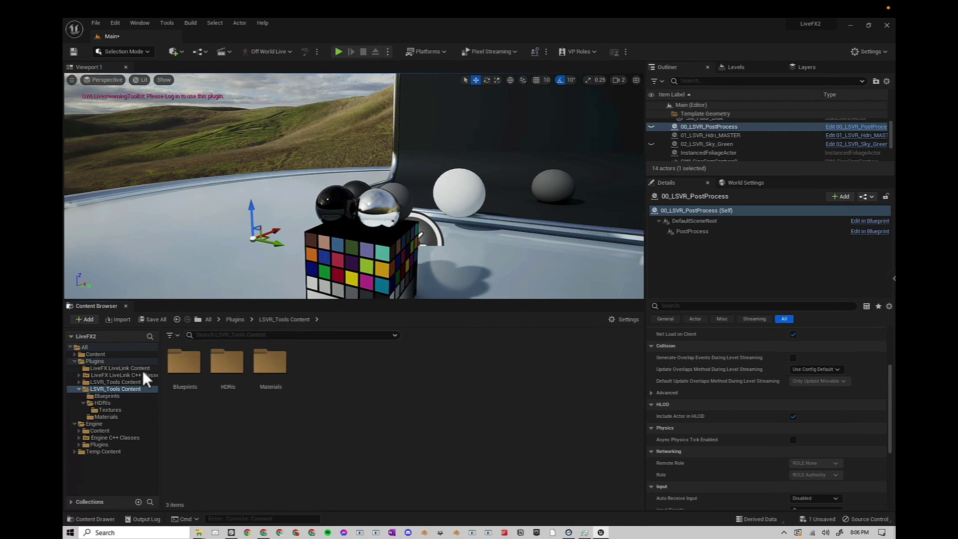
pyautogui.click(190, 353)
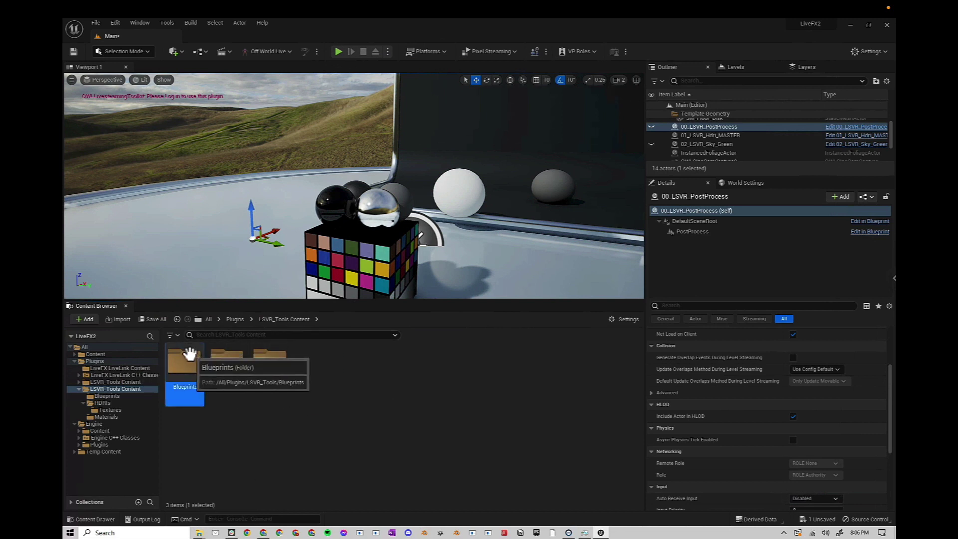
pyautogui.doubleClick(190, 353)
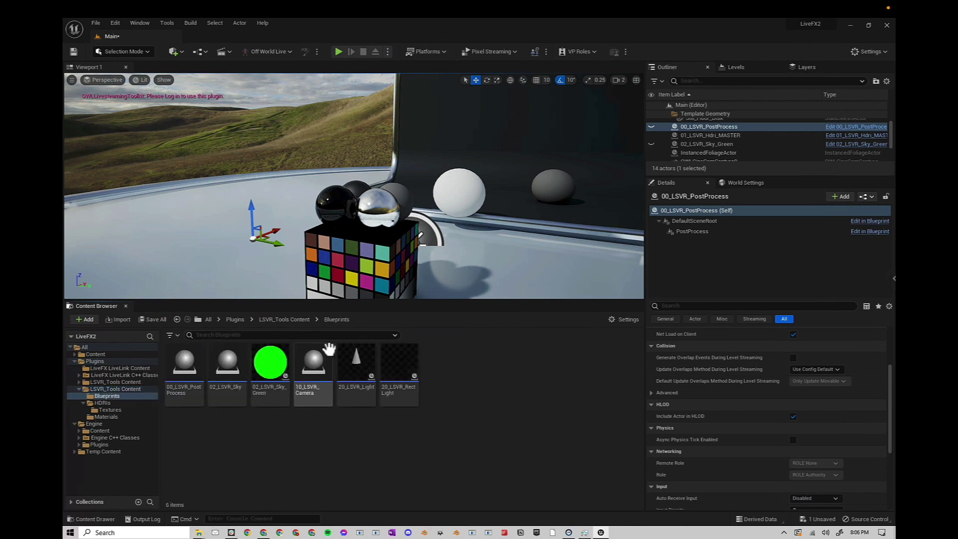
pyautogui.click(299, 319)
pyautogui.doubleClick(227, 362)
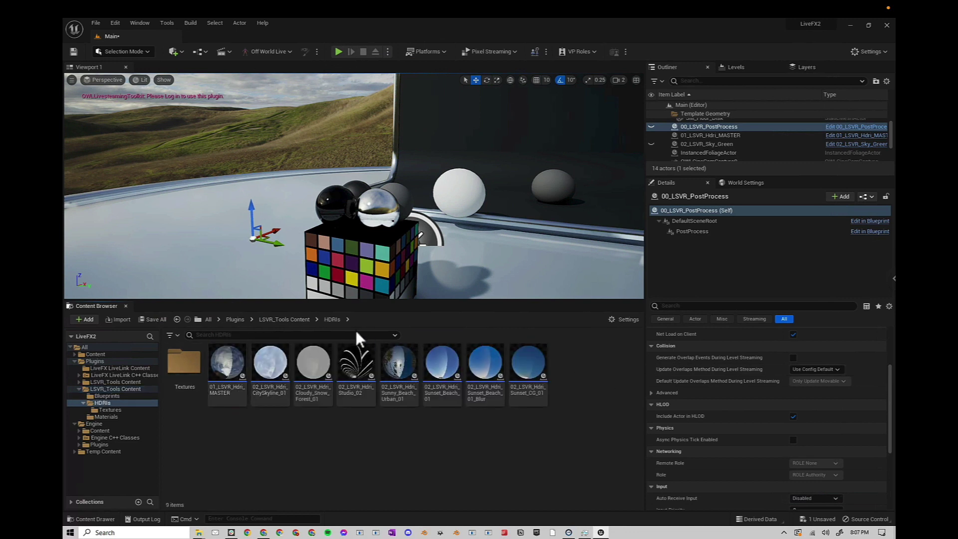
pyautogui.click(303, 320)
pyautogui.doubleClick(272, 360)
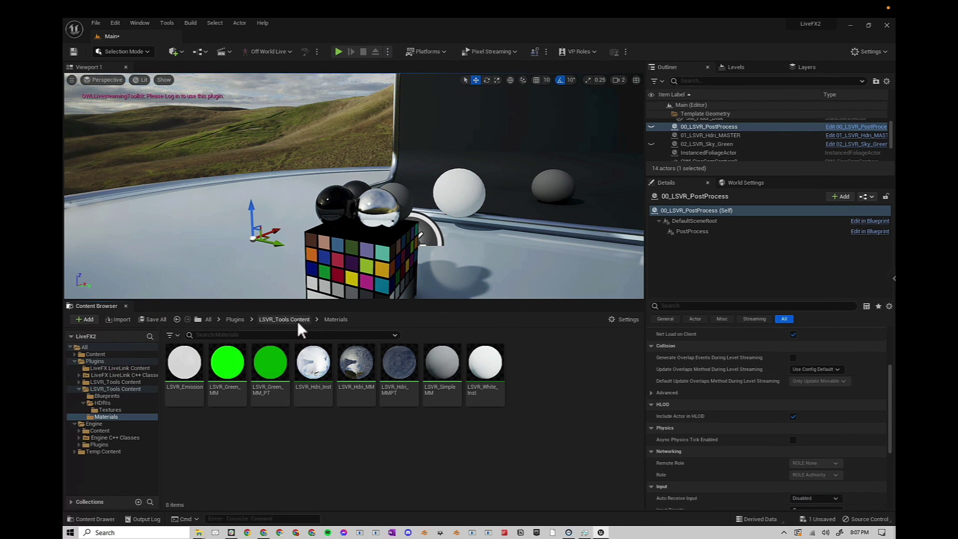
pyautogui.click(295, 320)
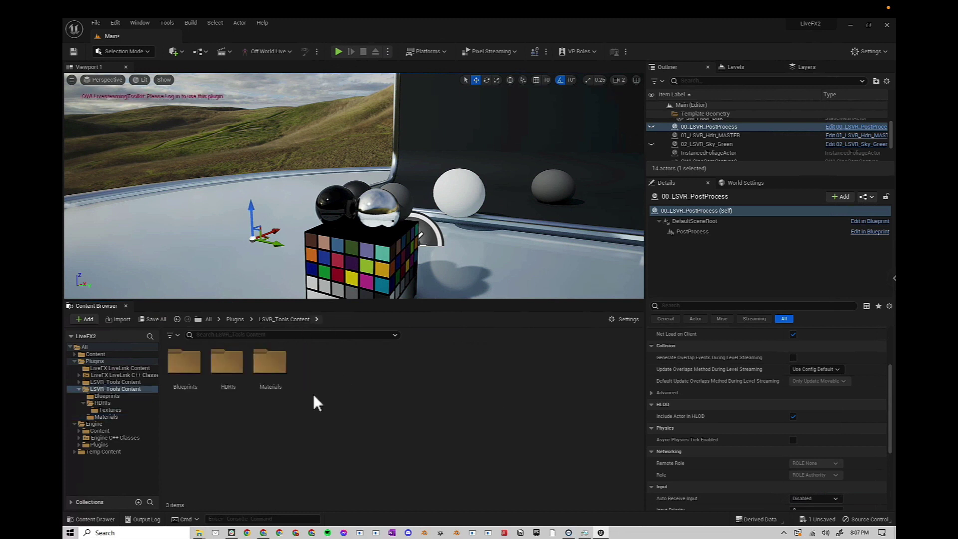
pyautogui.doubleClick(190, 376)
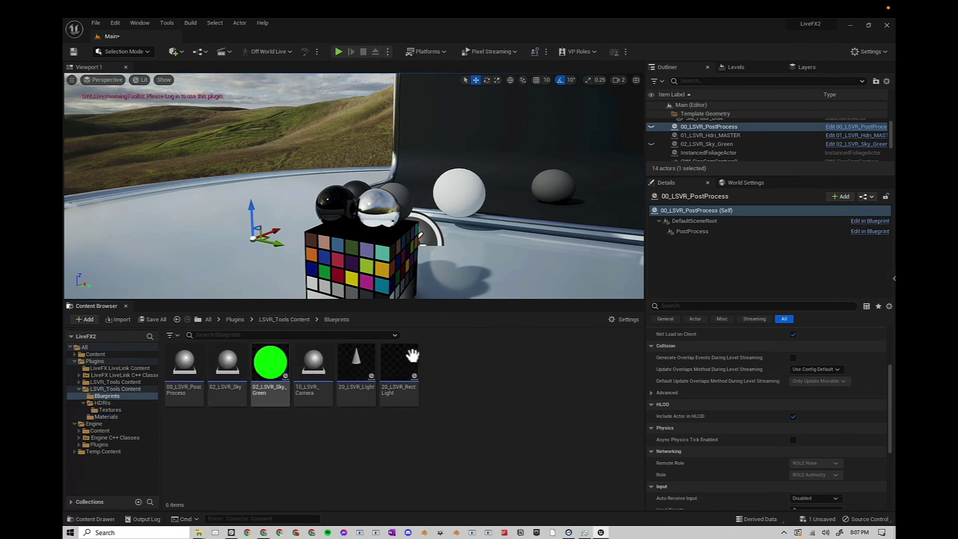
pyautogui.click(186, 370)
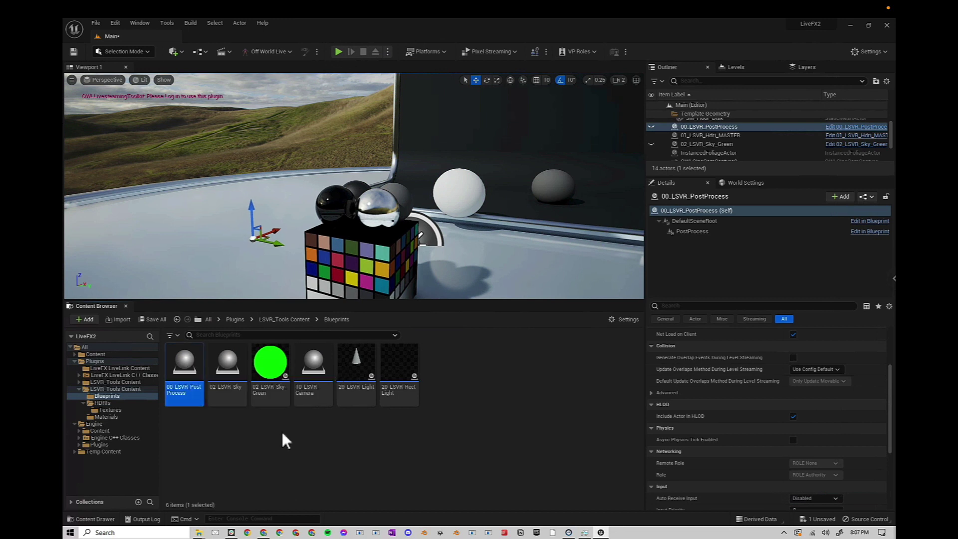
pyautogui.click(263, 385)
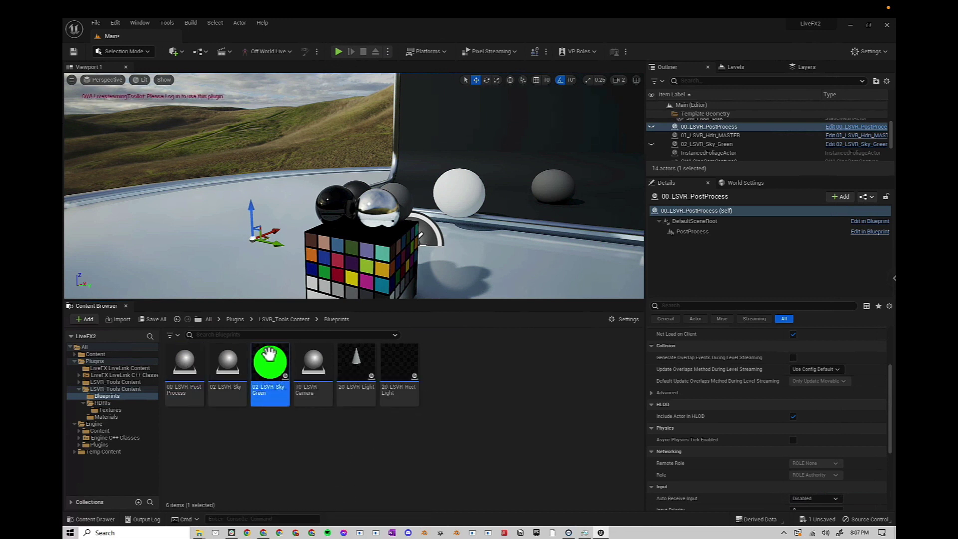
pyautogui.click(292, 321)
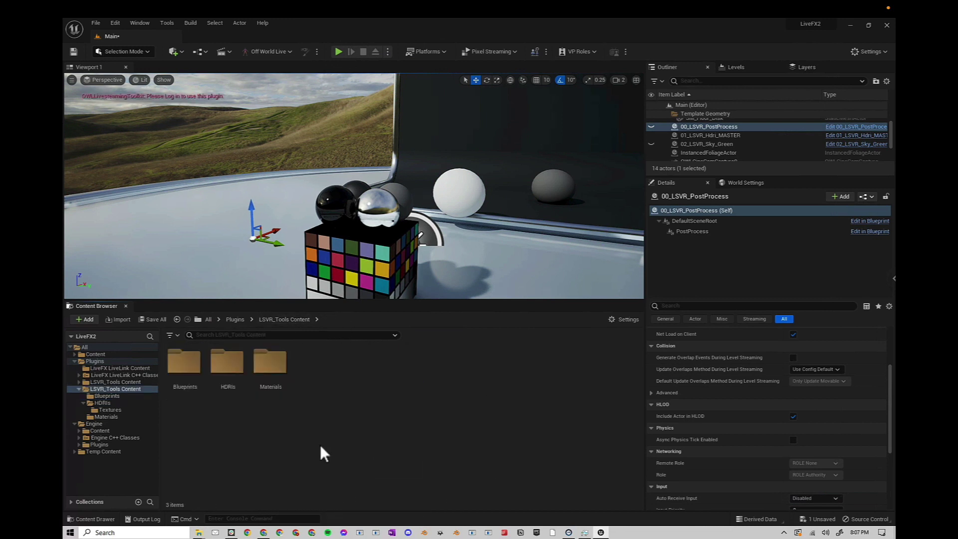
pyautogui.doubleClick(227, 360)
# - Delete the 01_LSVR_Hdri_MASTER actor from the level
pyautogui.click(227, 362)
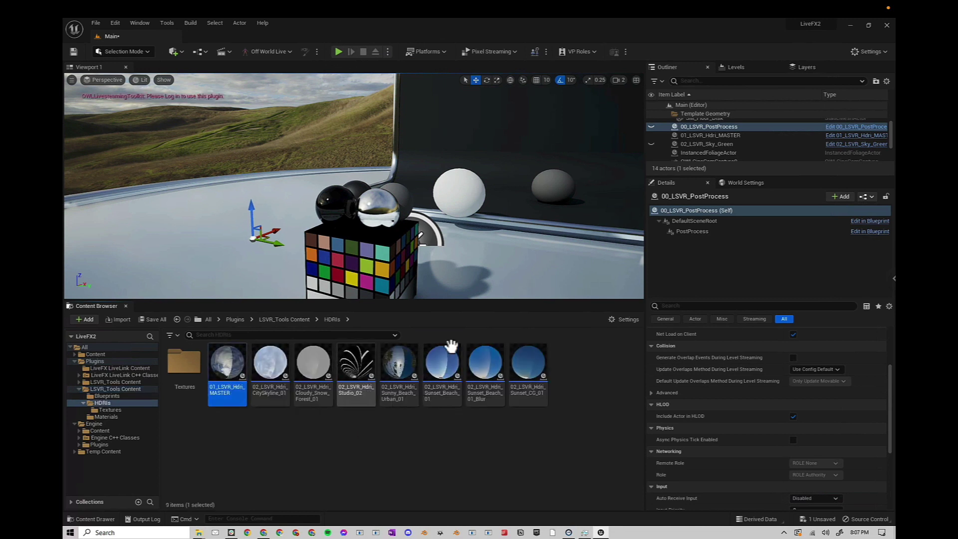
pyautogui.keyDown('shift'); pyautogui.click(528, 360); pyautogui.keyUp('shift')
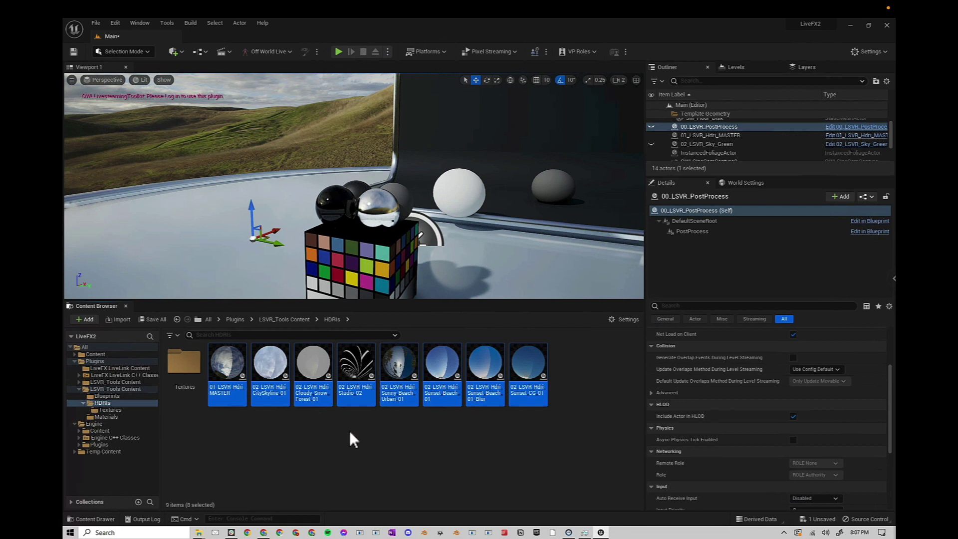
pyautogui.click(492, 430)
pyautogui.click(710, 135)
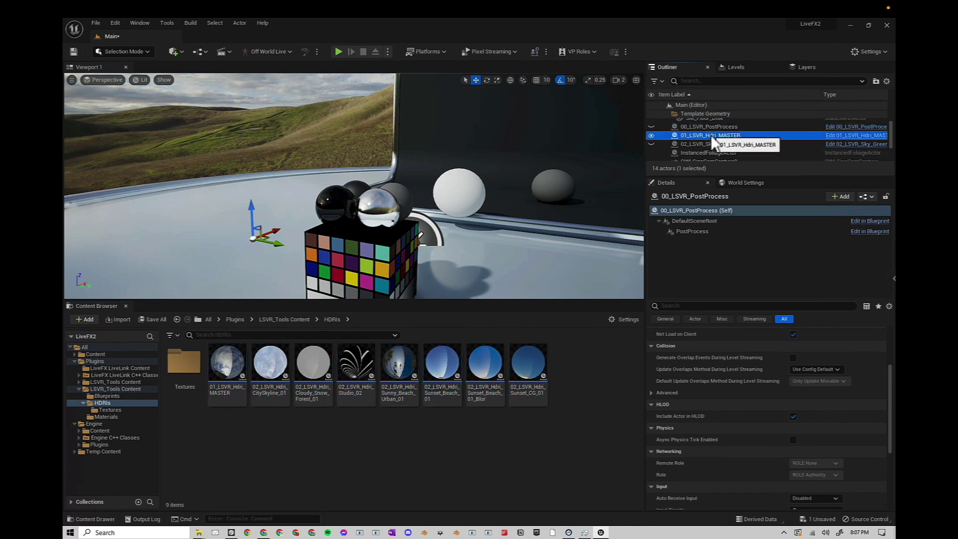
pyautogui.press('Delete')
# - Preview the Sunset Beach 01, Sunset CG 01 and Studio_02 HDRIs in turn, deleting each
pyautogui.moveTo(446, 412); pyautogui.dragTo(490, 231)
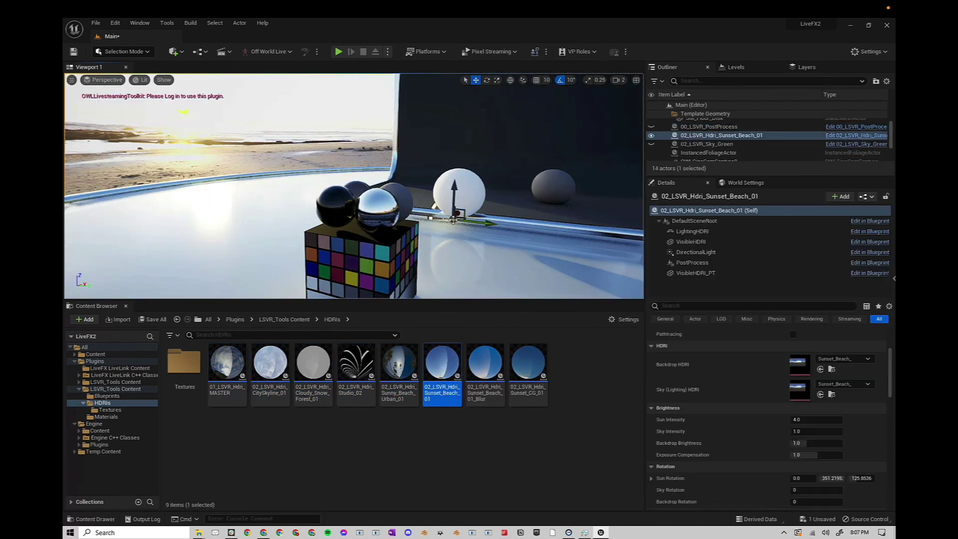
pyautogui.press('Delete')
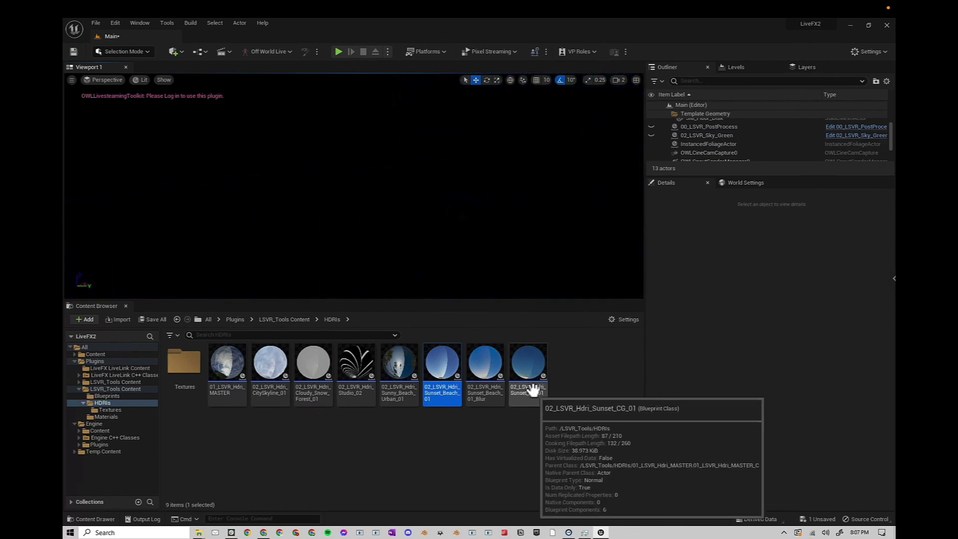
pyautogui.moveTo(532, 388); pyautogui.dragTo(524, 220)
pyautogui.press('Delete')
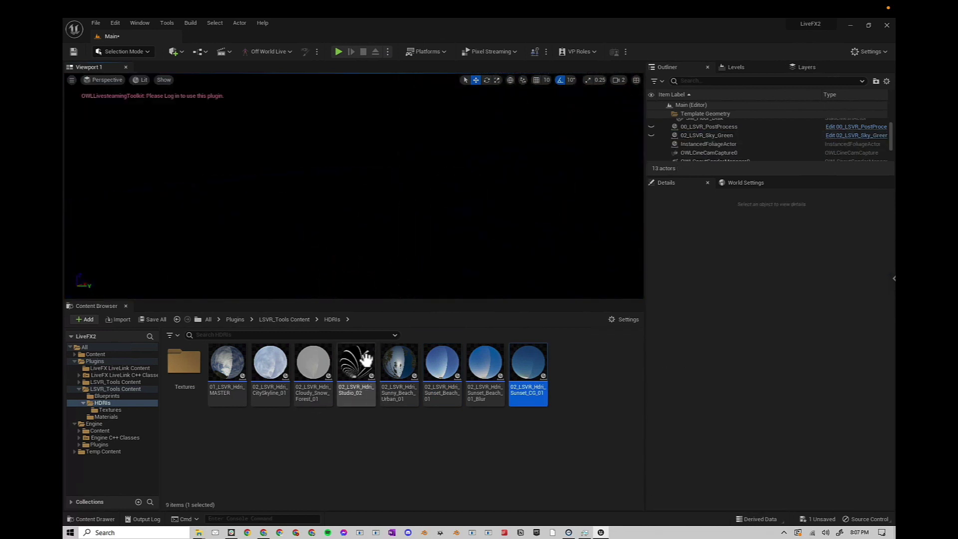
pyautogui.moveTo(356, 364); pyautogui.dragTo(364, 210)
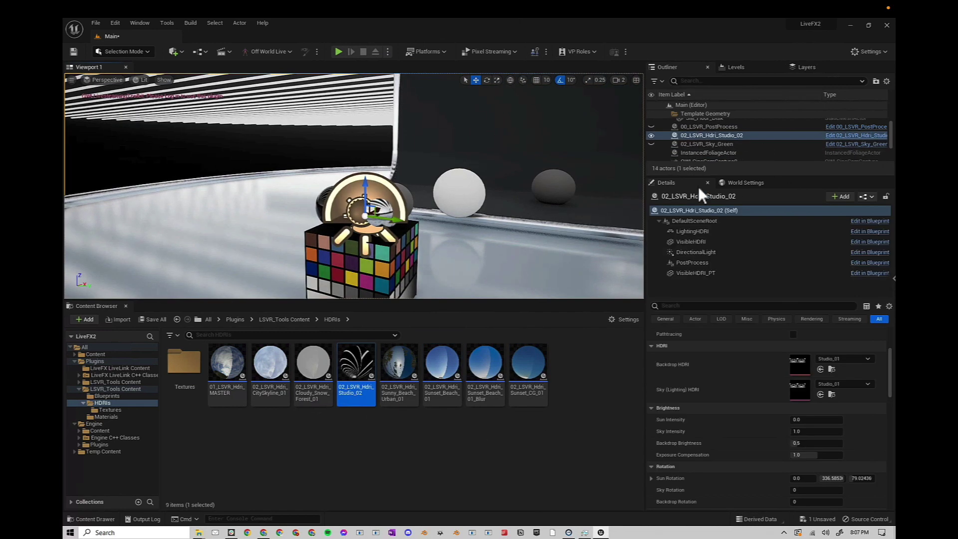
pyautogui.press('Delete')
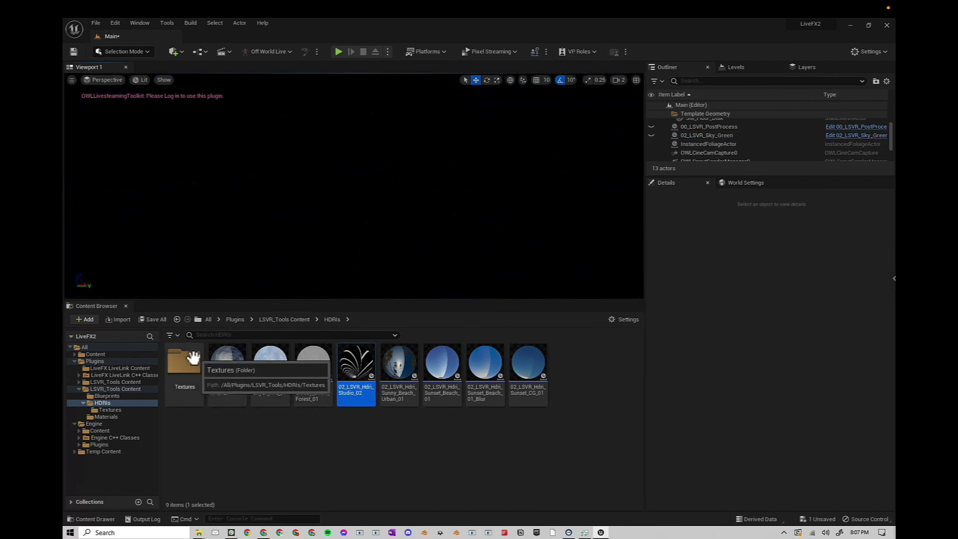
# - Browse the 24 HDRI texture images in the HDRIs > Textures folder
pyautogui.doubleClick(193, 357)
pyautogui.scroll(-1, 339, 387)
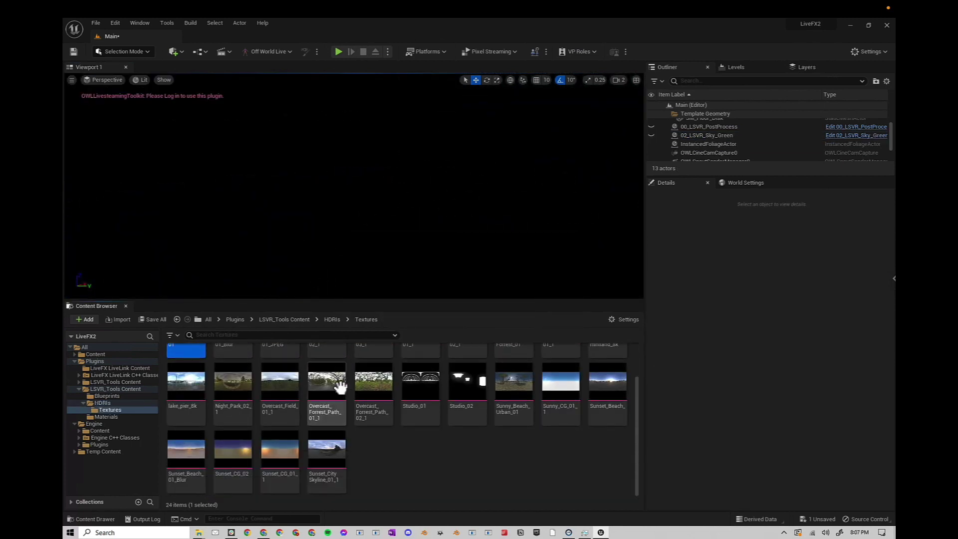
pyautogui.scroll(1, 381, 381)
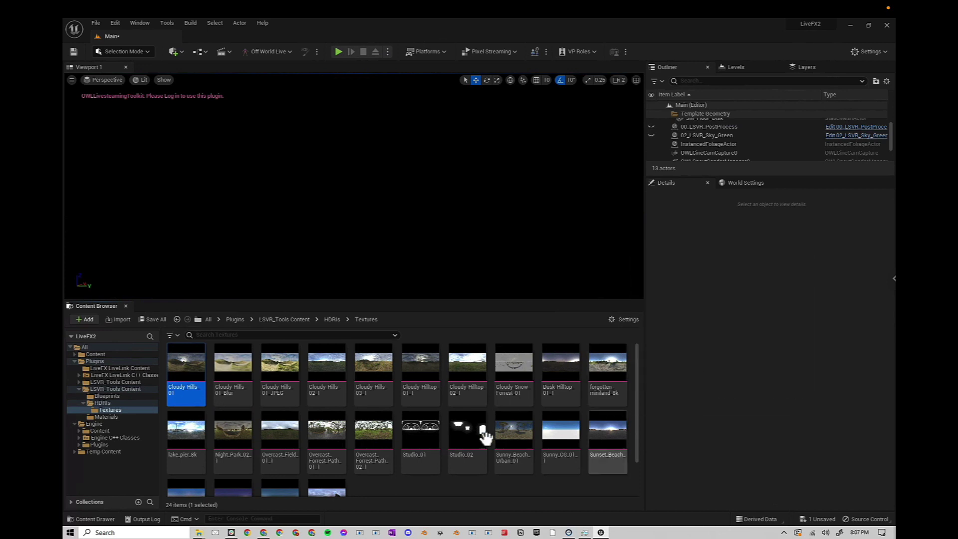
pyautogui.scroll(-1, 447, 455)
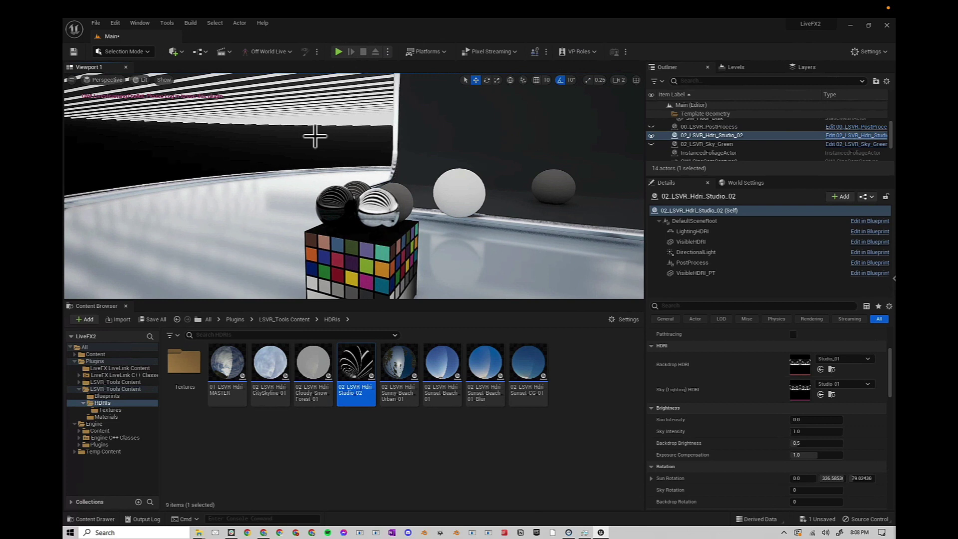
pyautogui.scroll(3, 664, 423)
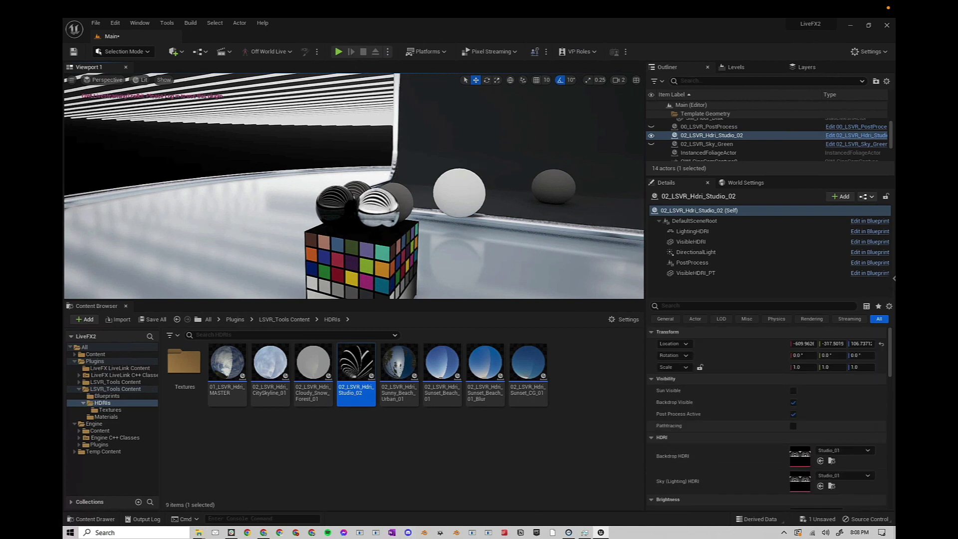